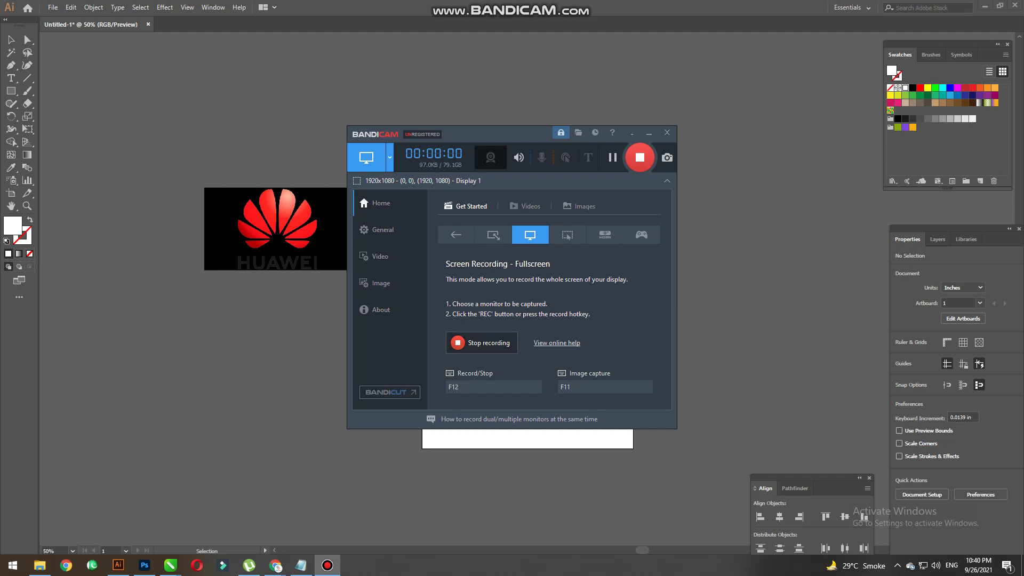
# Minimize the Bandicam recorder and zoom in on the Huawei logo on the artboard.
pyautogui.click(631, 132)
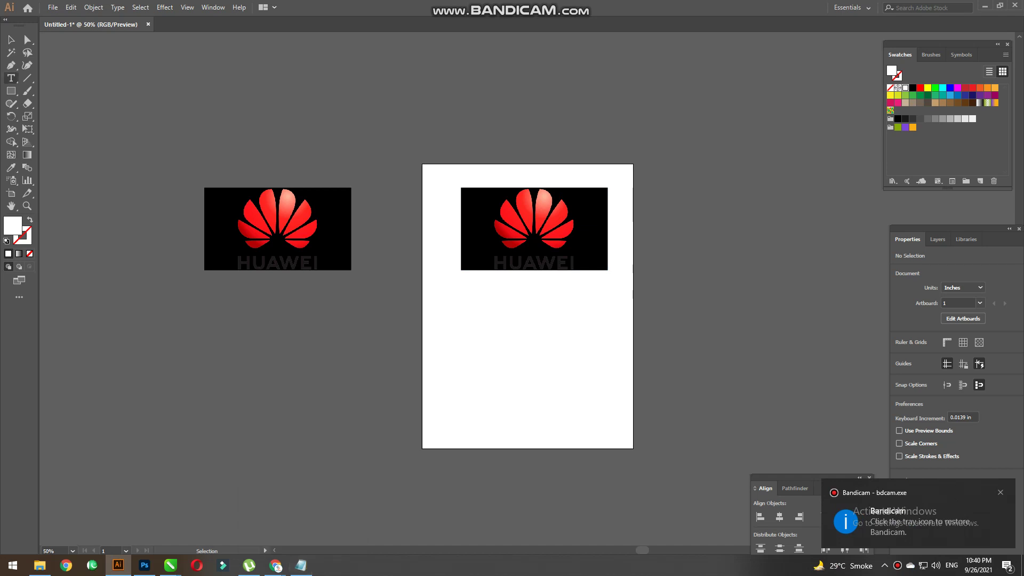
pyautogui.scroll(4, 597, 298)
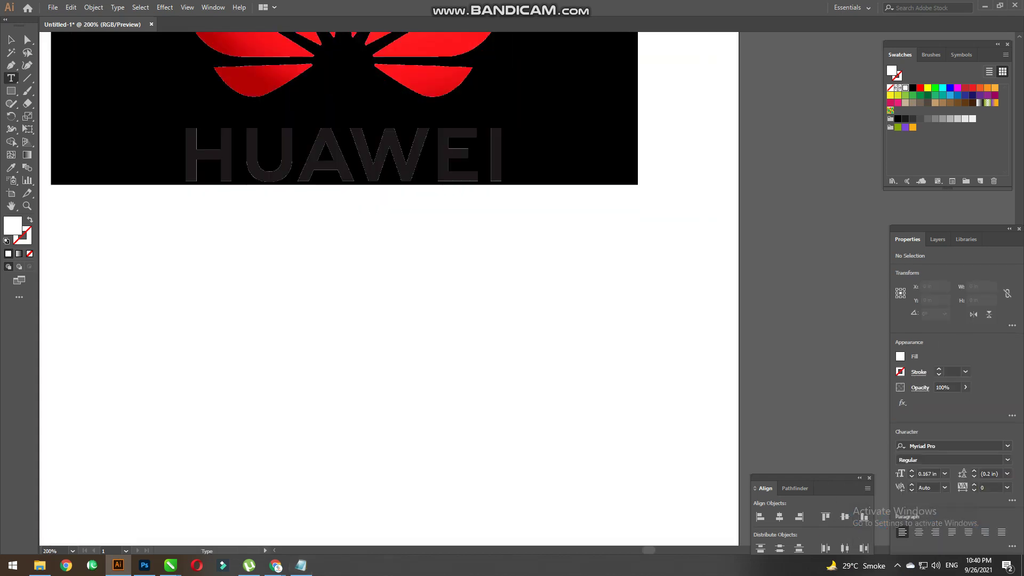
# Type a three-line intro note about making a vector logo below the logo.
pyautogui.click(236, 286)
pyautogui.write('How to make vector')
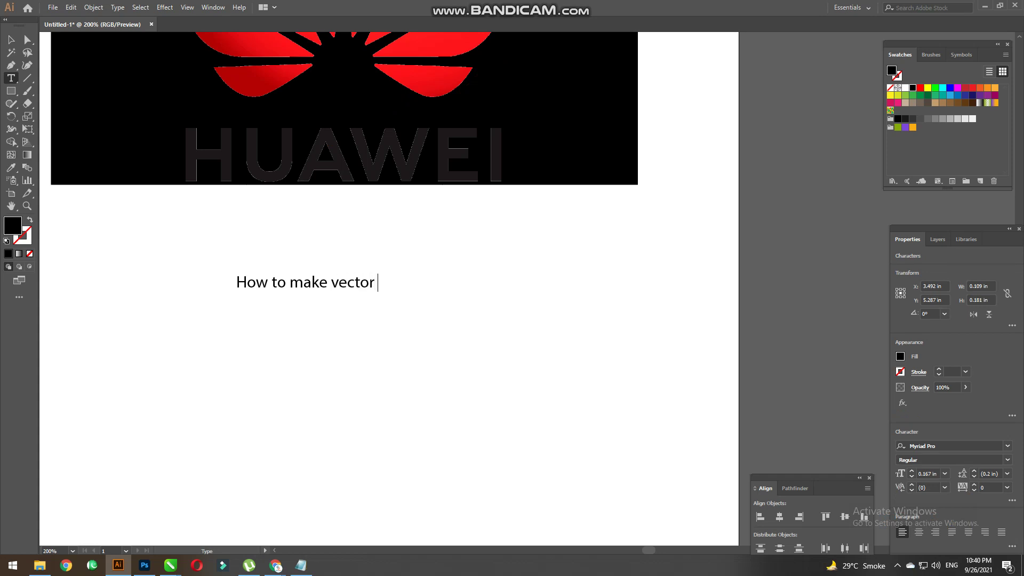
pyautogui.write('logo in Illustrator')
pyautogui.write('Let we start.')
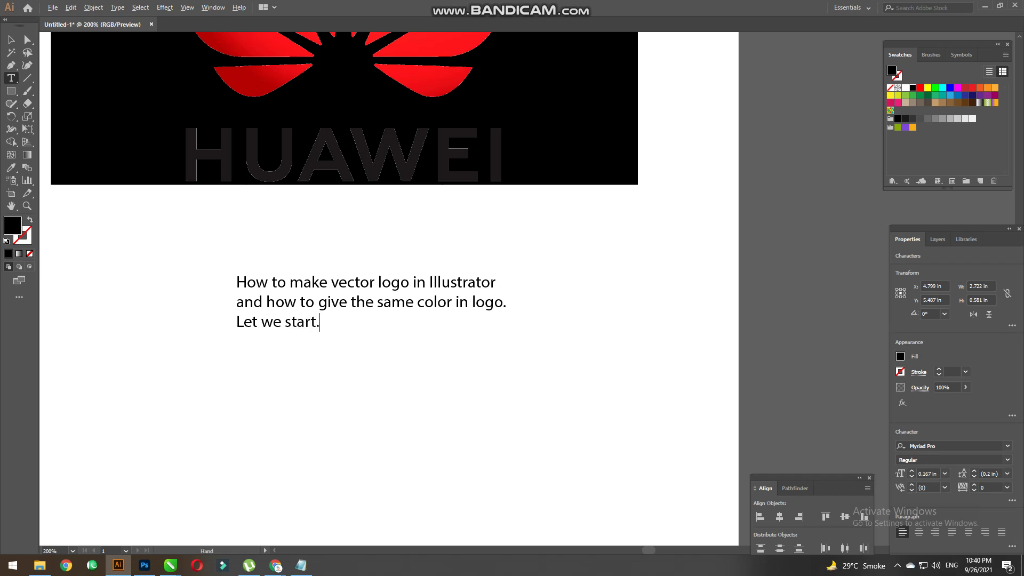
pyautogui.hotkey('ctrl', '+')
pyautogui.press('Escape')
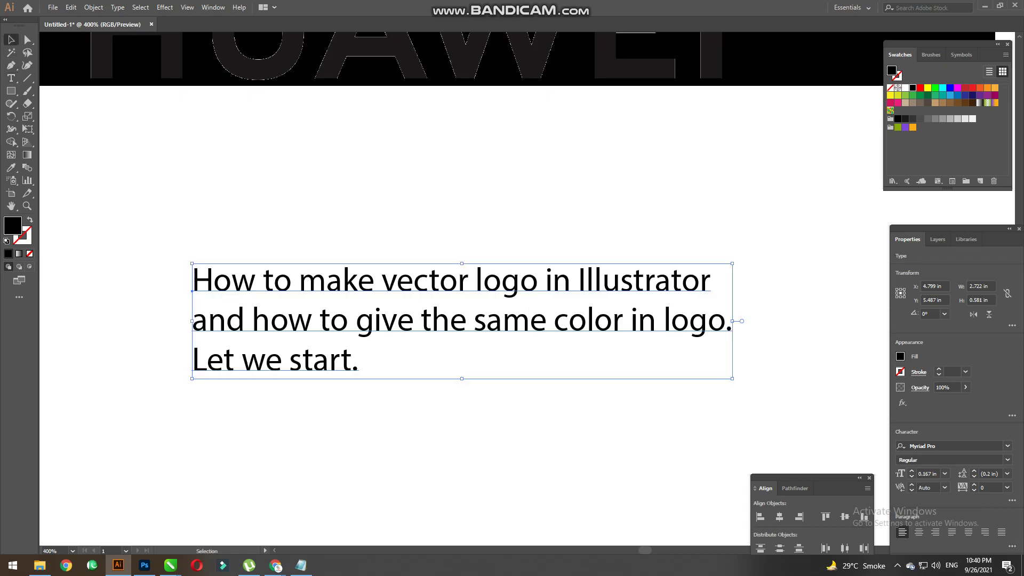
# Move the intro note to the canvas's top-left and select the reference image.
pyautogui.hotkey('ctrl', 'shift', 'a')
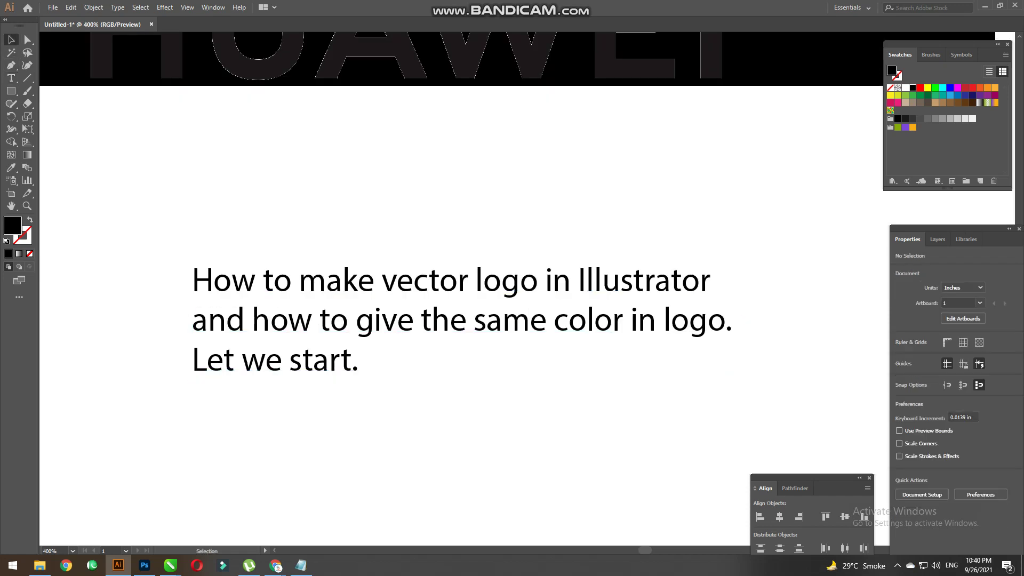
pyautogui.hotkey('ctrl', '1')
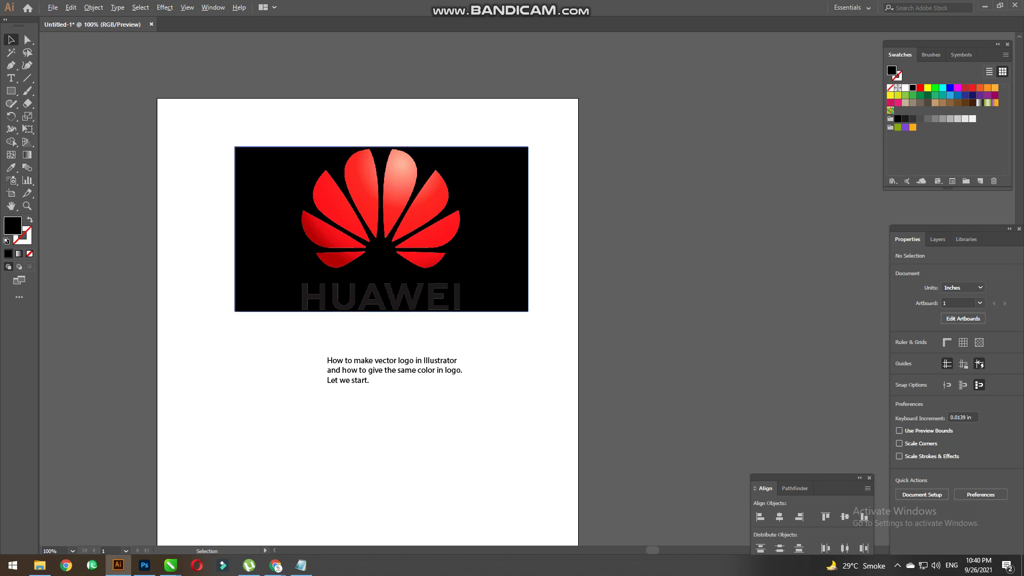
pyautogui.hotkey('ctrl', '-')
pyautogui.moveTo(405, 326); pyautogui.dragTo(174, 82)
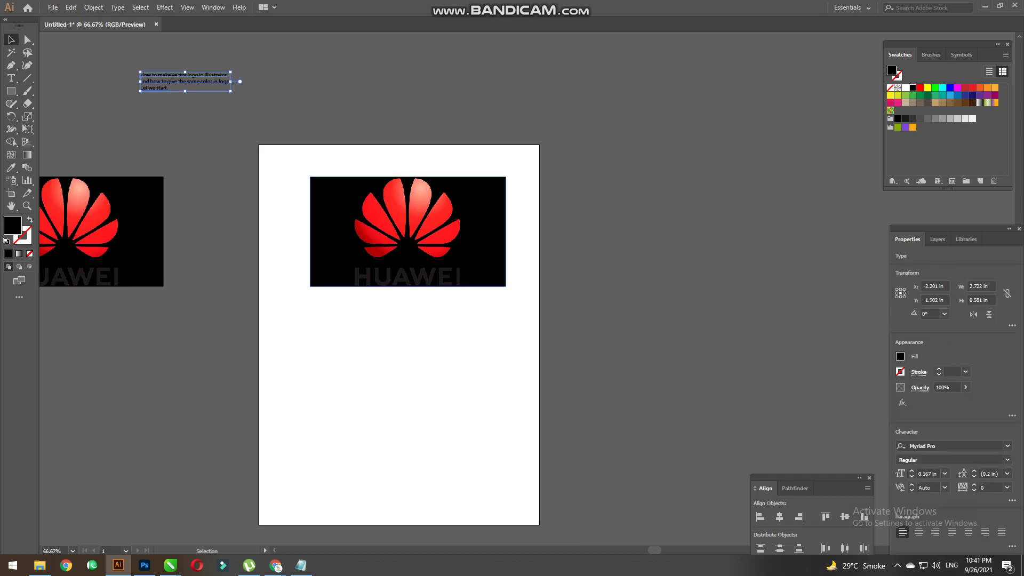
pyautogui.click(431, 212)
pyautogui.scroll(2, 430, 212)
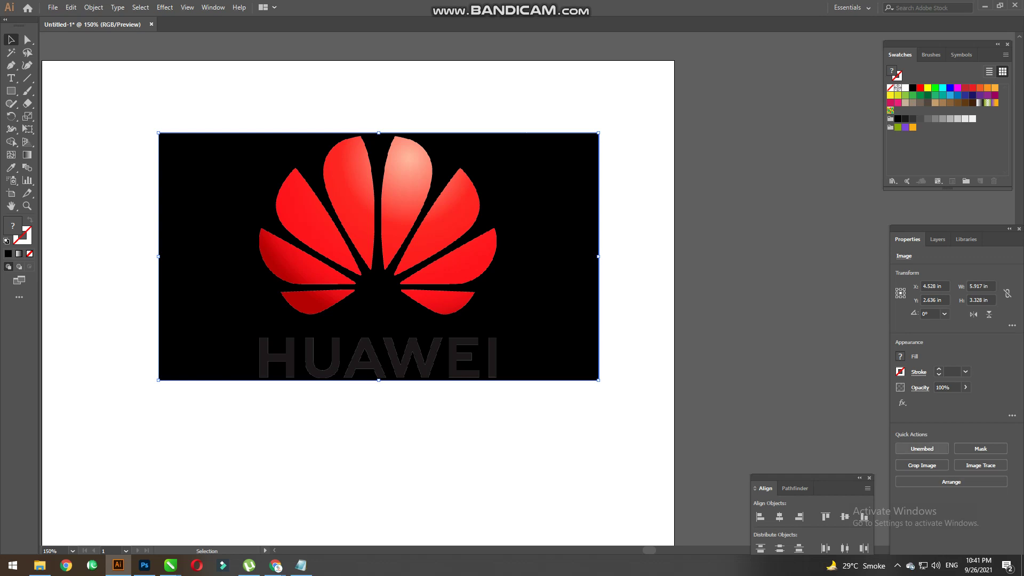
pyautogui.click(921, 449)
pyautogui.press('Escape')
pyautogui.click(980, 465)
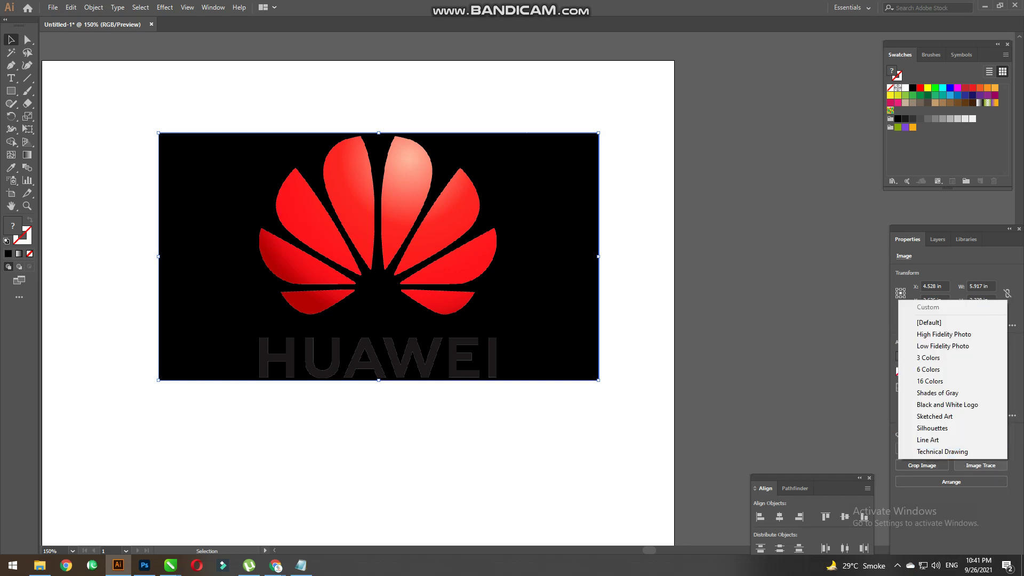
pyautogui.click(928, 322)
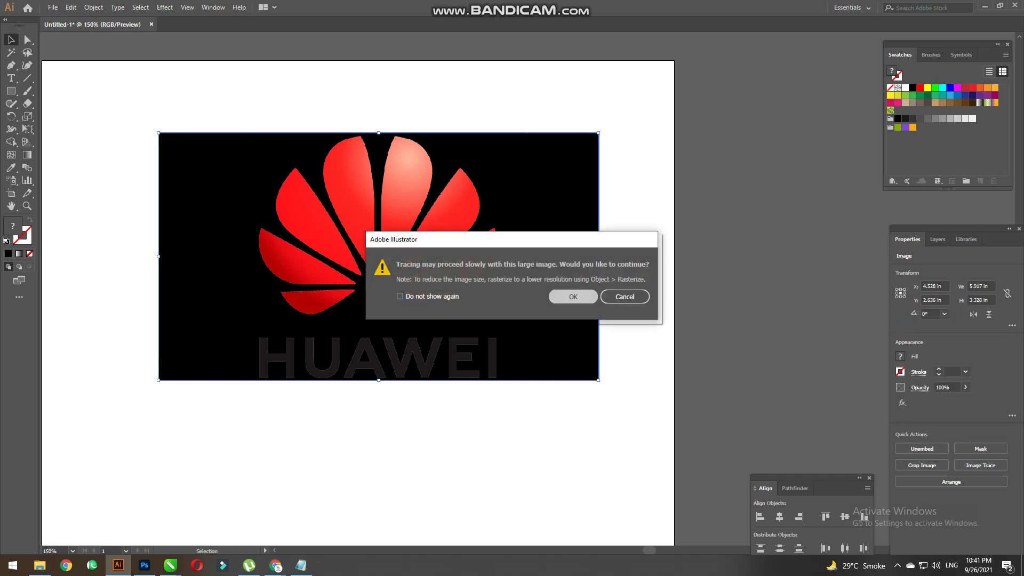
pyautogui.click(573, 296)
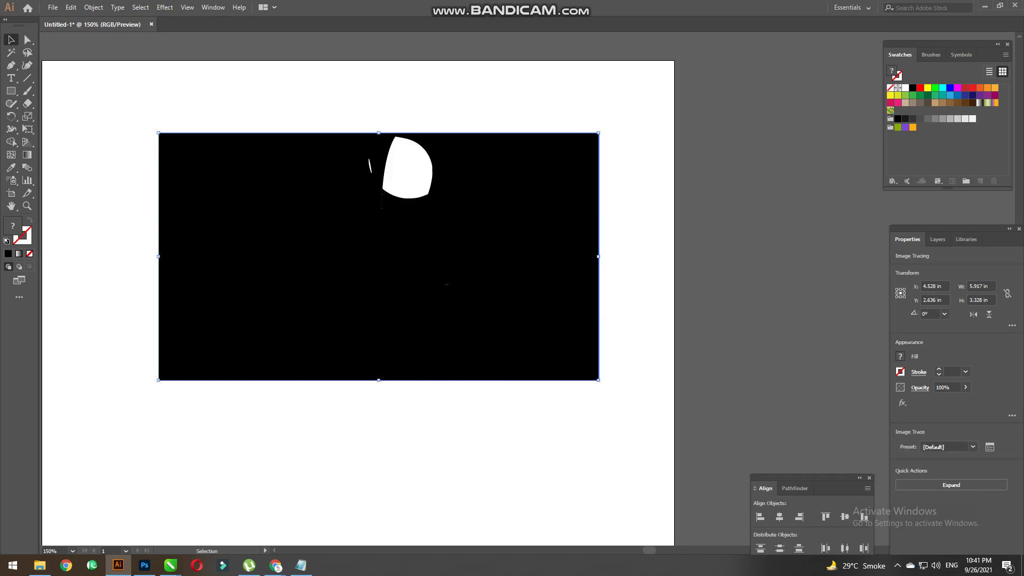
pyautogui.hotkey('ctrl', 'z')
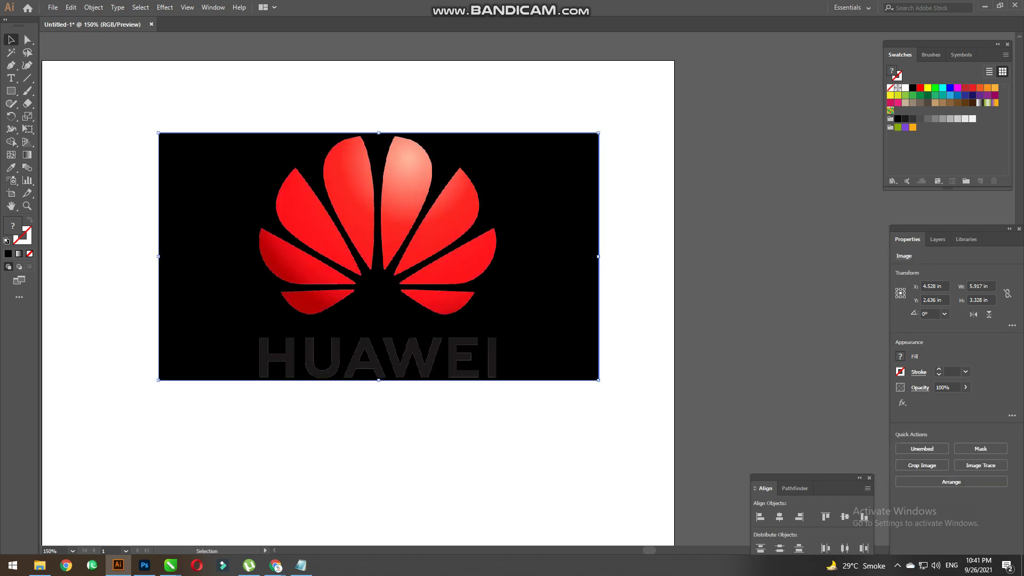
pyautogui.press('p')
pyautogui.hotkey('ctrl', '=')
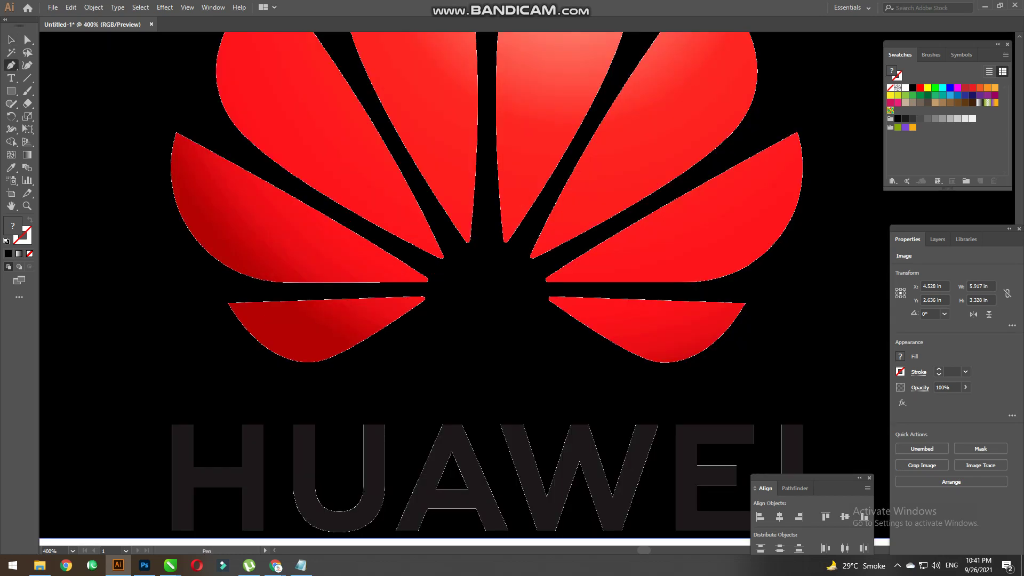
# Trace the bottom-left red petal as a closed curved Pen path.
pyautogui.click(421, 297)
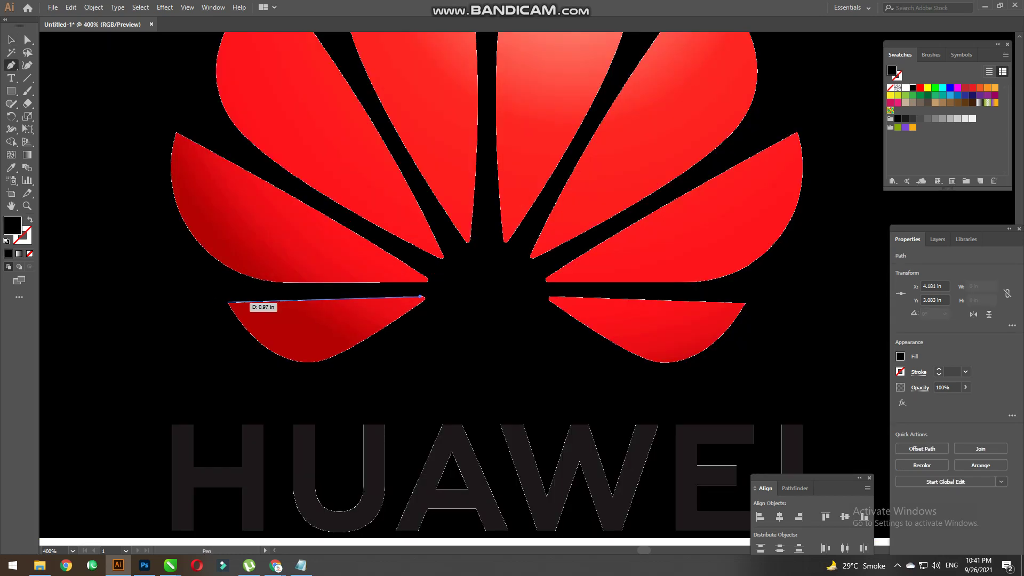
pyautogui.click(228, 302)
pyautogui.moveTo(294, 360); pyautogui.dragTo(341, 371)
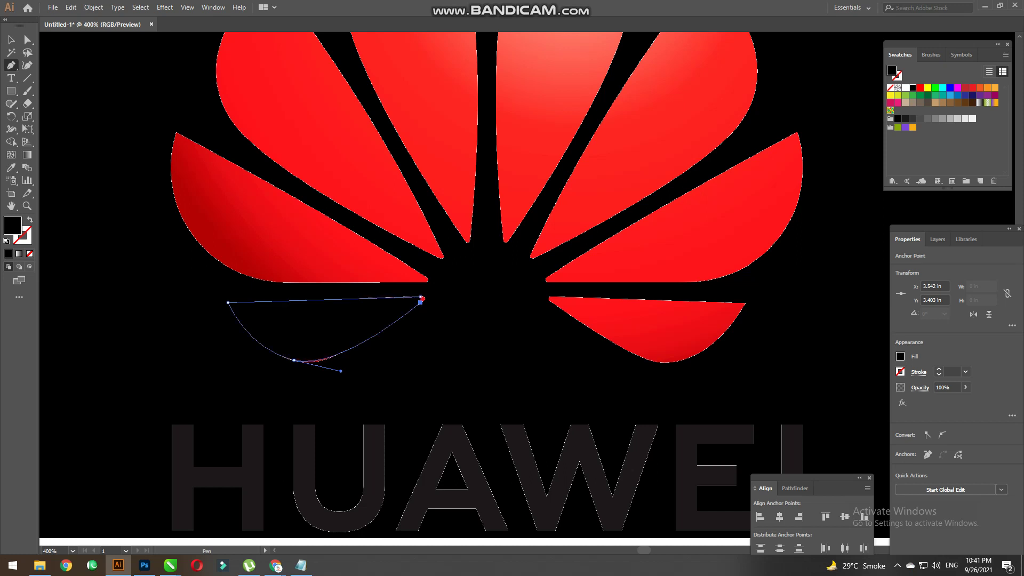
pyautogui.scroll(3, 424, 299)
pyautogui.scroll(1, 424, 299)
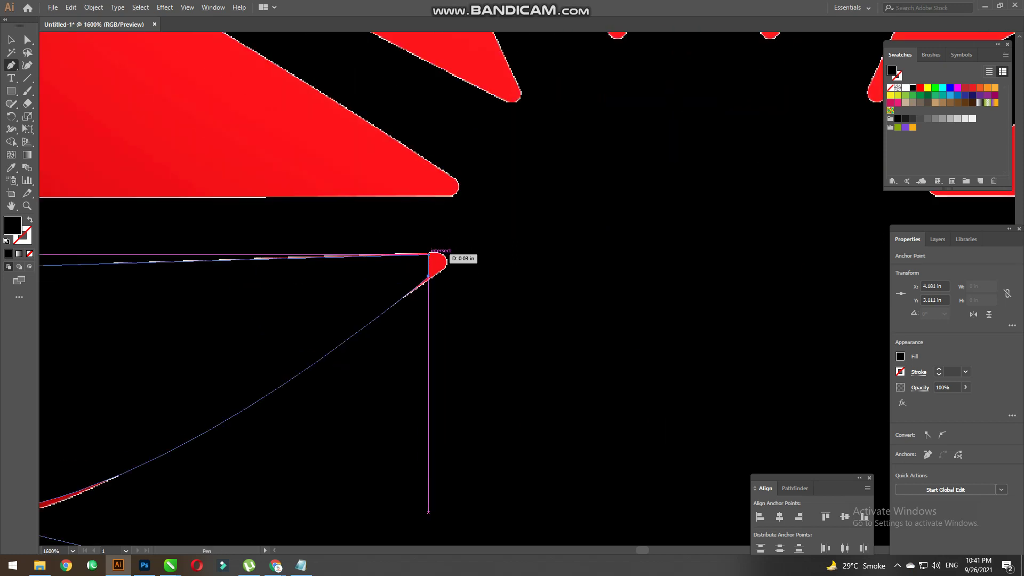
pyautogui.moveTo(428, 254); pyautogui.dragTo(450, 265)
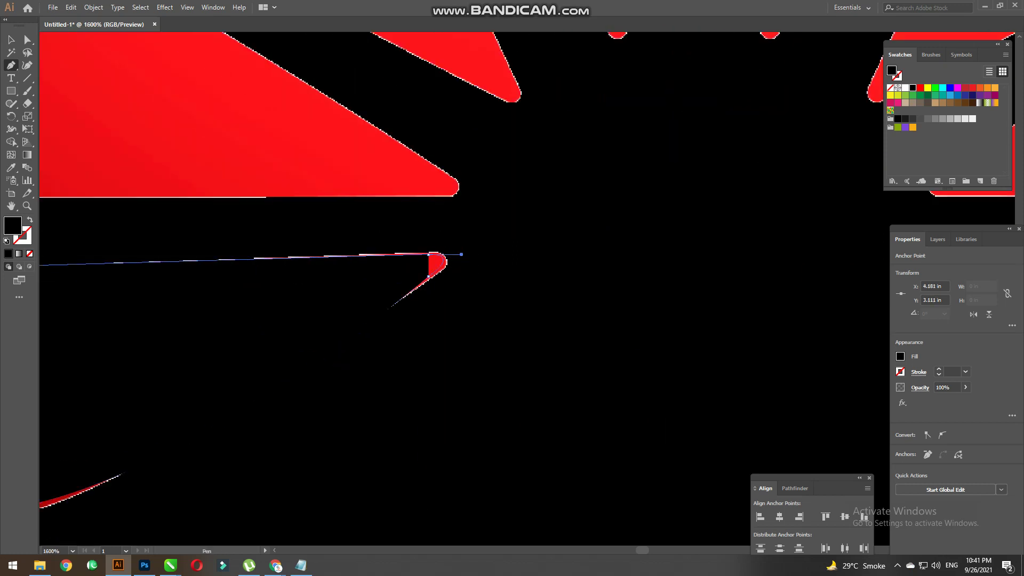
pyautogui.scroll(-4, 435, 319)
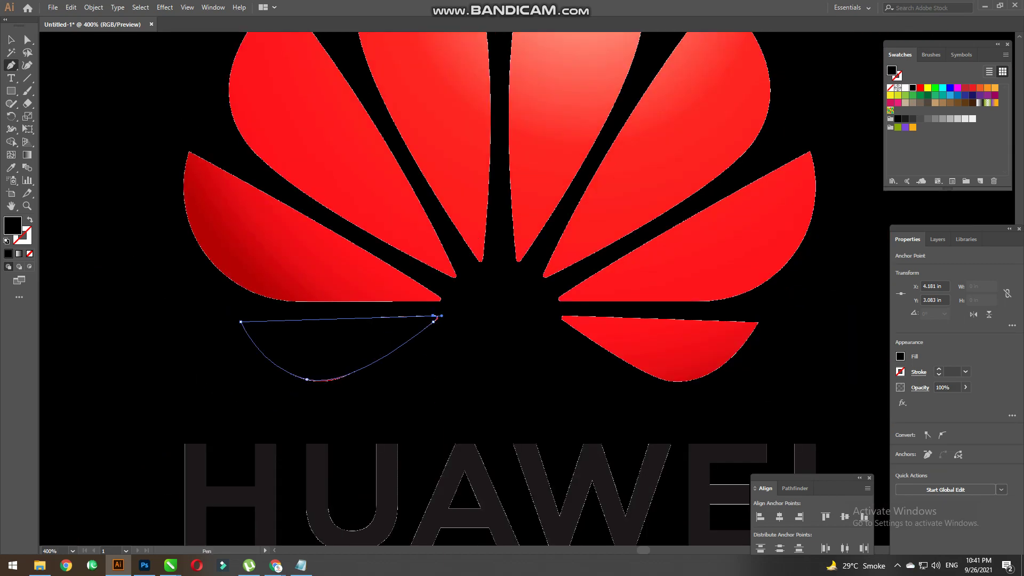
# Outline the next petal up with curved anchors, undoing the final closure.
pyautogui.click(189, 151)
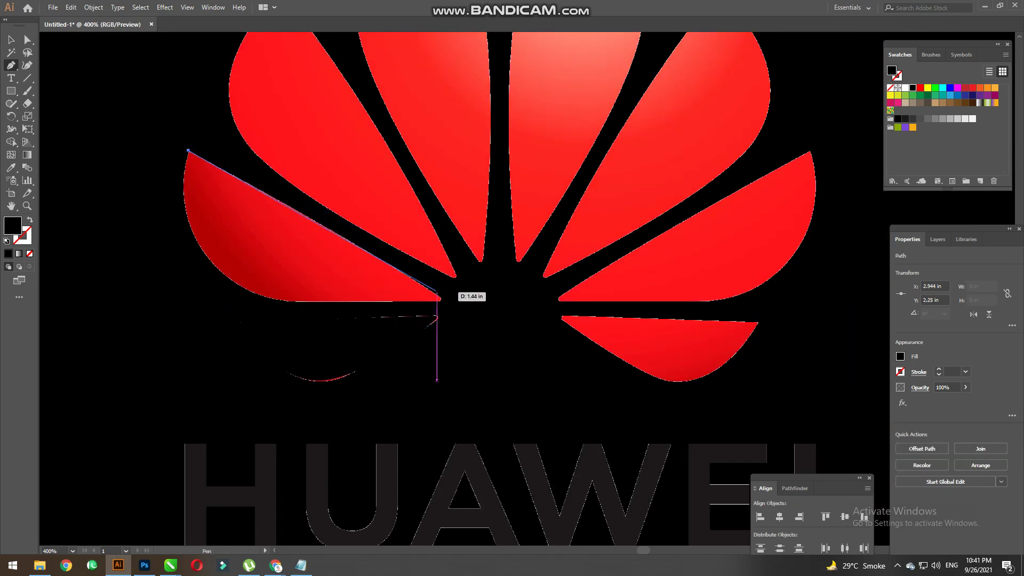
pyautogui.scroll(4, 437, 299)
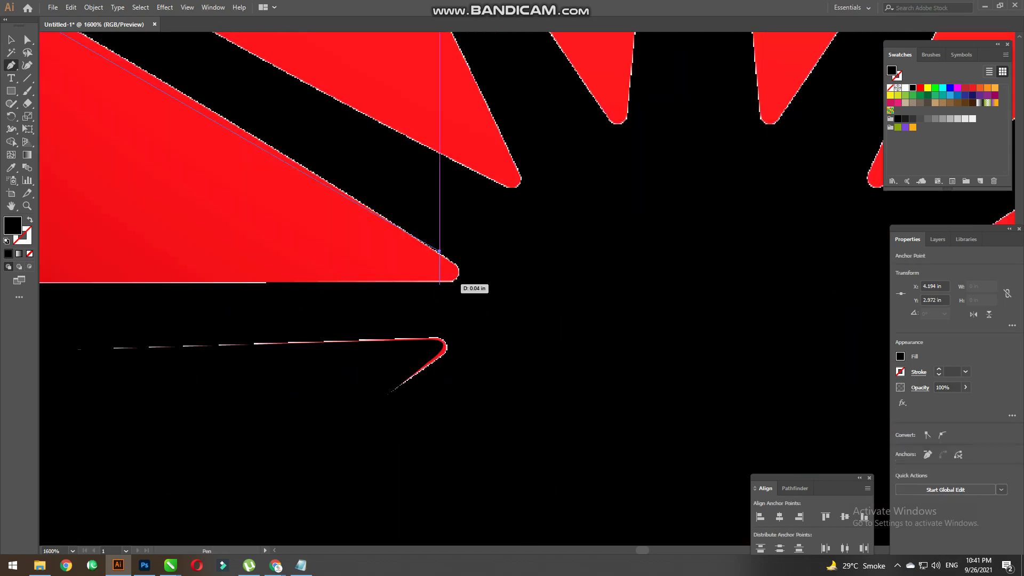
pyautogui.moveTo(439, 284); pyautogui.dragTo(395, 295)
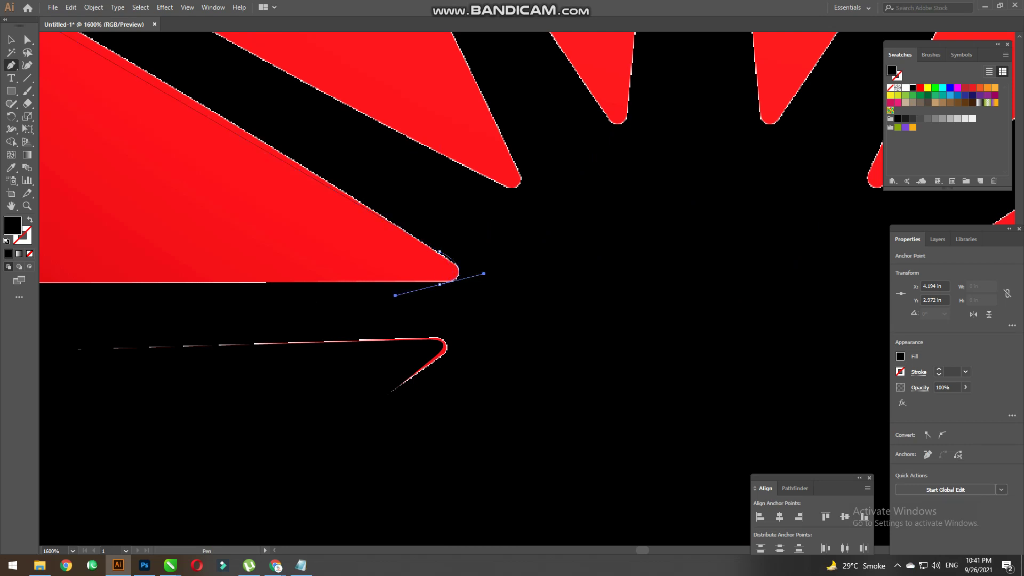
pyautogui.scroll(-2, 594, 295)
pyautogui.moveTo(517, 289); pyautogui.dragTo(261, 291)
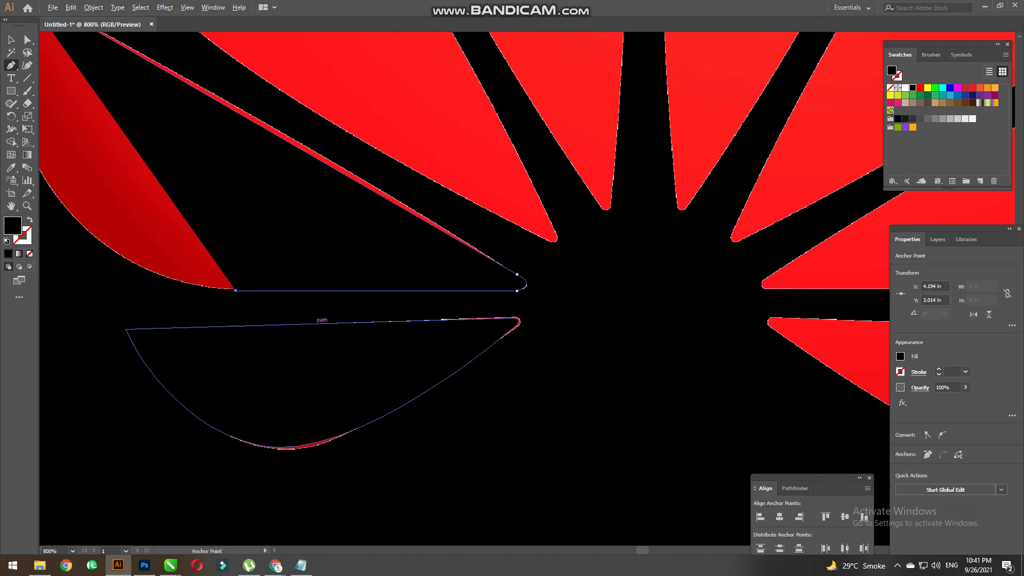
pyautogui.scroll(-2, 356, 326)
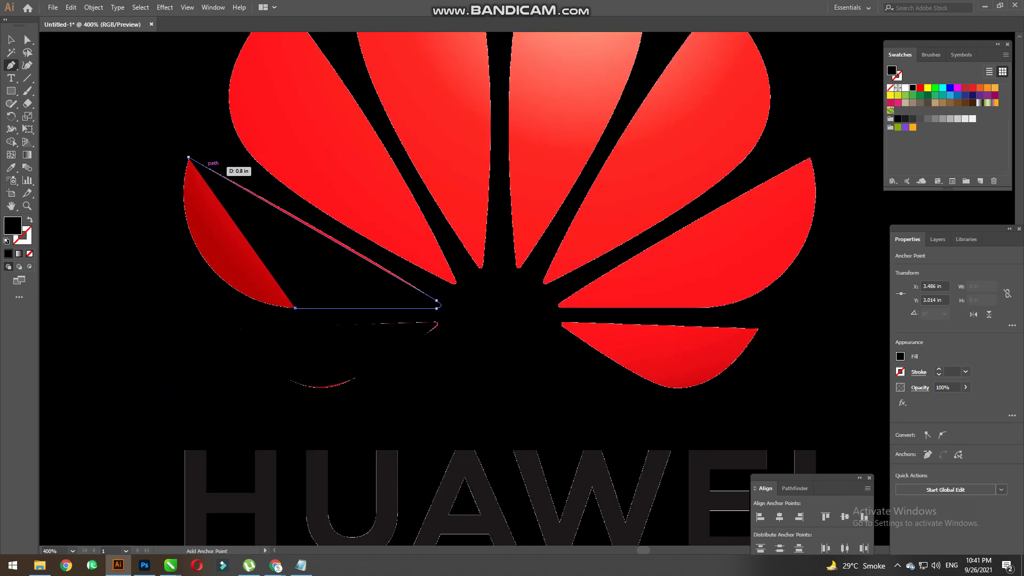
pyautogui.moveTo(188, 157)
pyautogui.mouseDown()
pyautogui.moveTo(163, 266)
pyautogui.moveTo(168, 393)
pyautogui.mouseUp()
pyautogui.scroll(3, 163, 266)
pyautogui.click(437, 393)
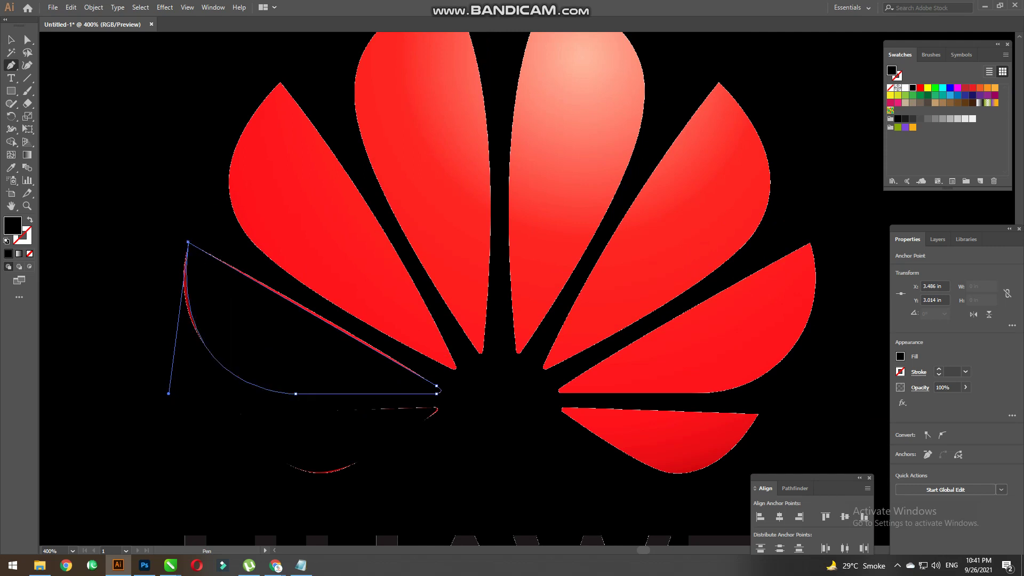
pyautogui.moveTo(188, 242)
pyautogui.mouseDown()
pyautogui.moveTo(138, 354)
pyautogui.moveTo(164, 385)
pyautogui.mouseUp()
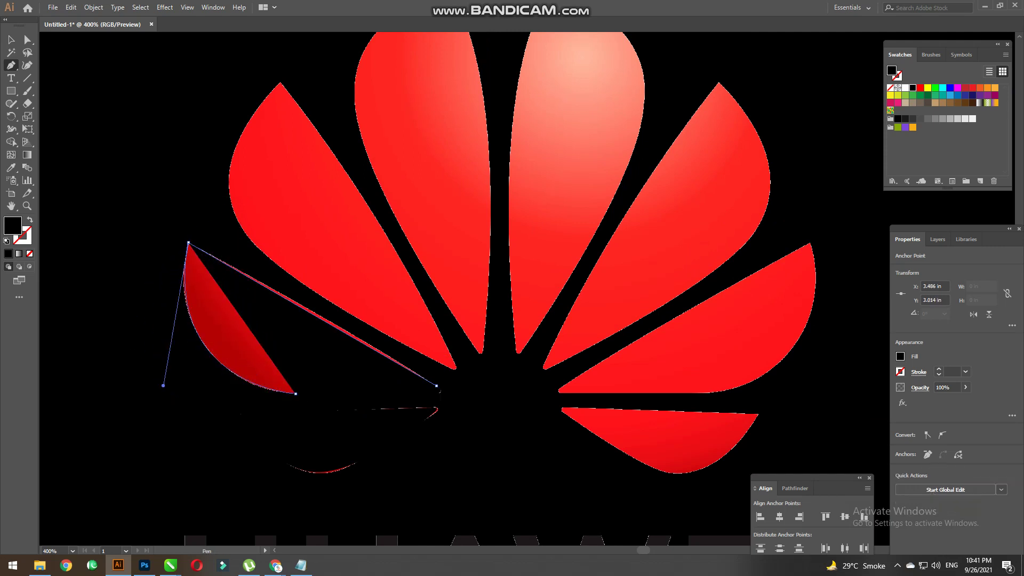
pyautogui.hotkey('ctrl', 'z')
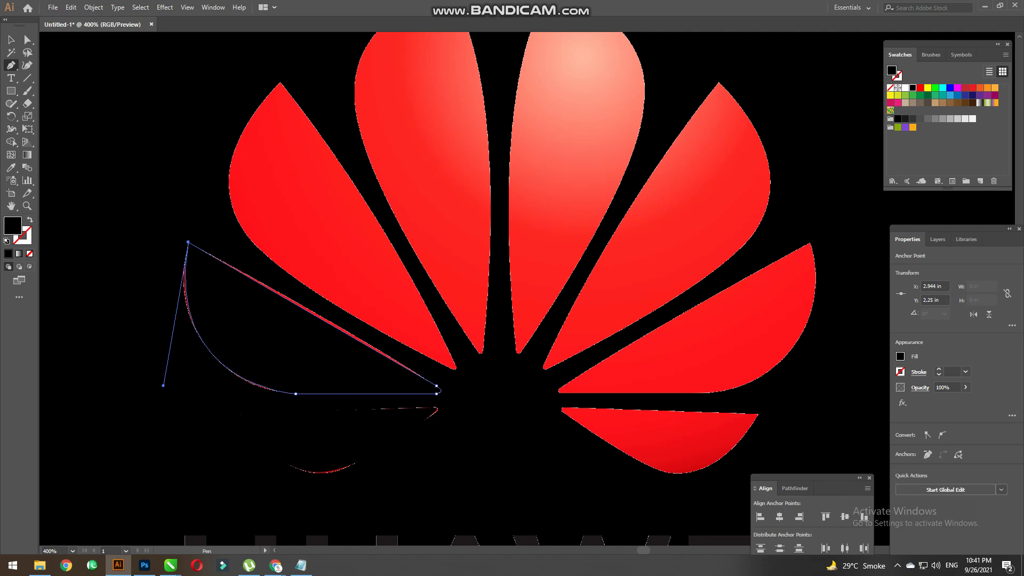
pyautogui.click(280, 83)
# Place curved anchors along the upper-left petal from its inner end to its tip.
pyautogui.hotkey('ctrl', '-')
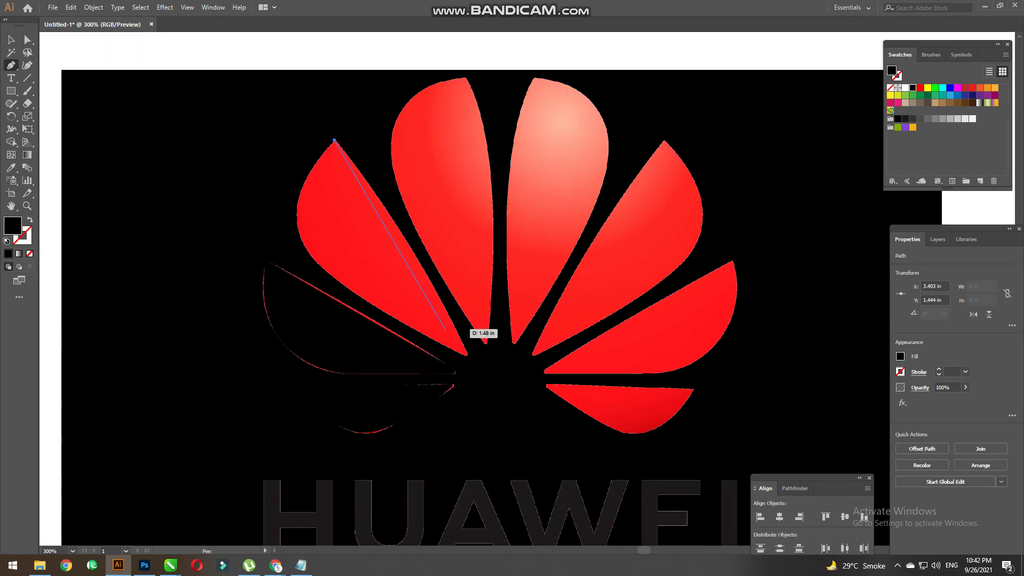
pyautogui.click(413, 251)
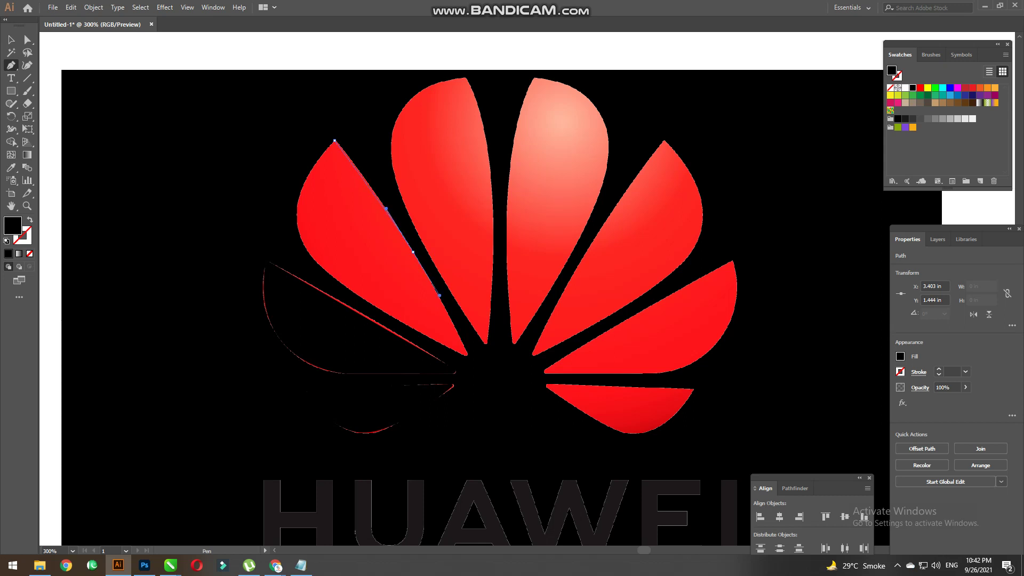
pyautogui.moveTo(439, 294); pyautogui.dragTo(443, 306)
pyautogui.scroll(1, 448, 332)
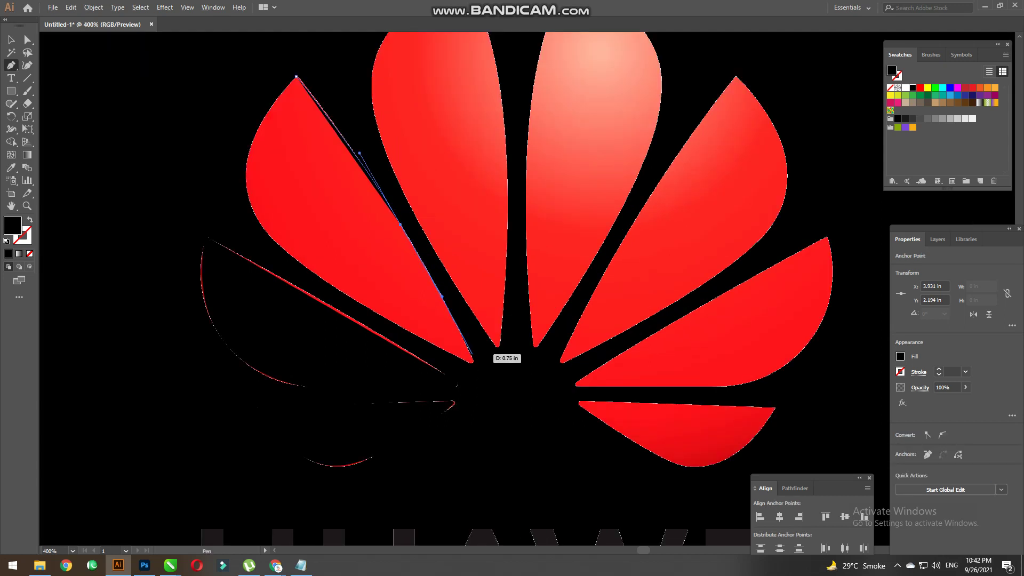
pyautogui.click(473, 355)
pyautogui.scroll(4, 473, 356)
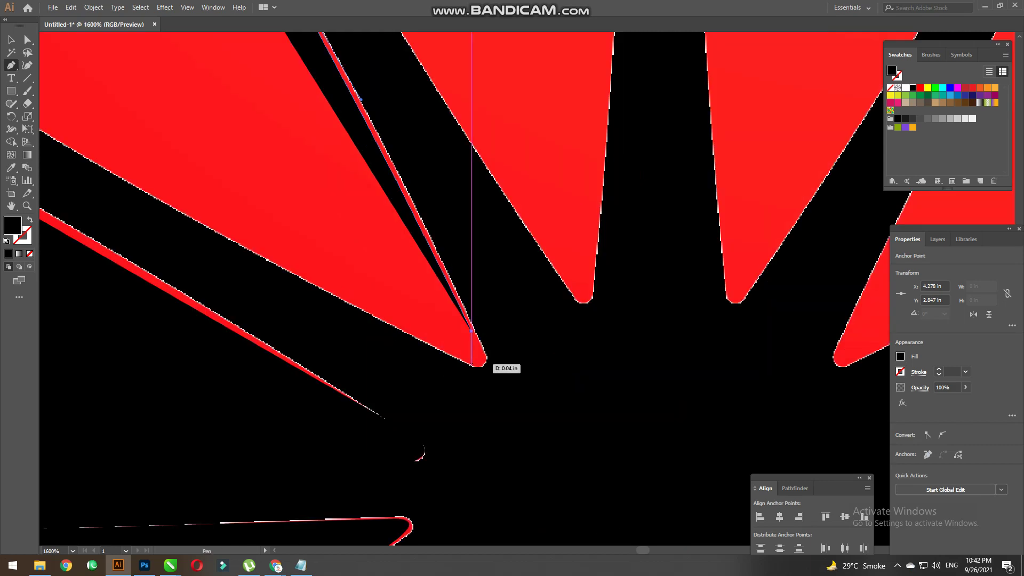
pyautogui.moveTo(473, 365); pyautogui.dragTo(494, 375)
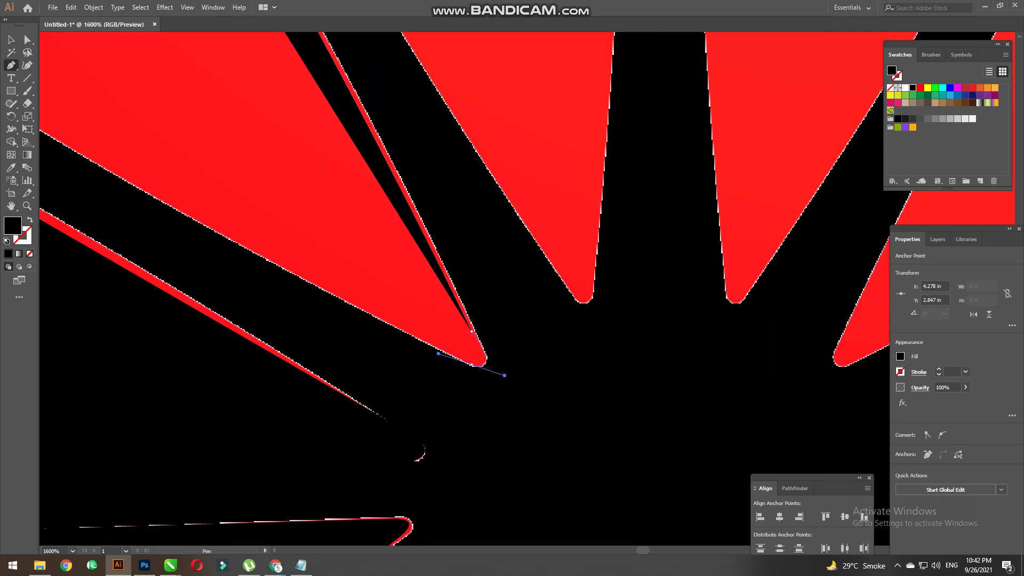
pyautogui.scroll(-3, 550, 368)
pyautogui.moveTo(521, 369); pyautogui.dragTo(533, 376)
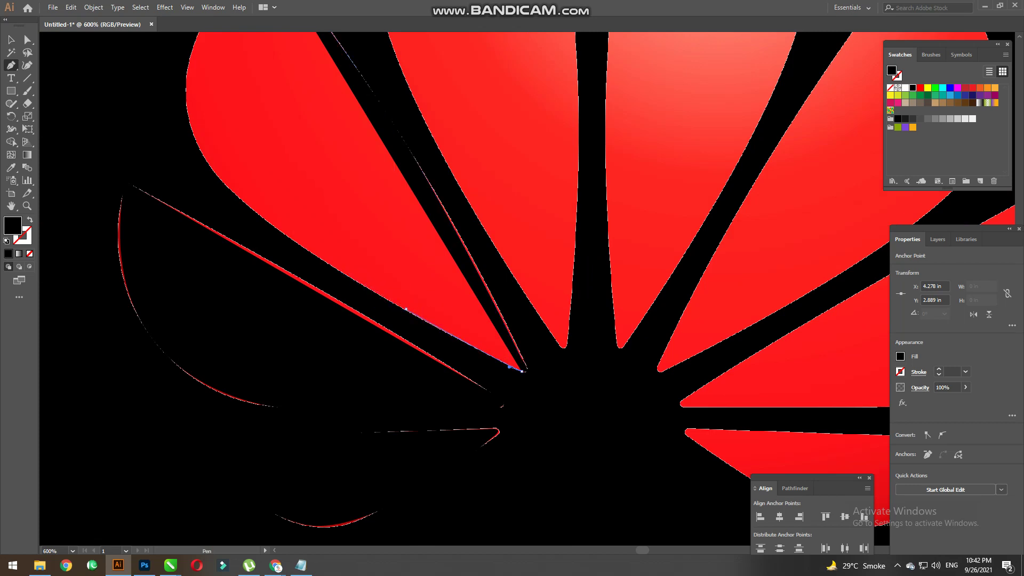
# Continue the outline up the red petal's left edge and close it at the start.
pyautogui.scroll(3, 401, 308)
pyautogui.hscroll(-3, 373, 309)
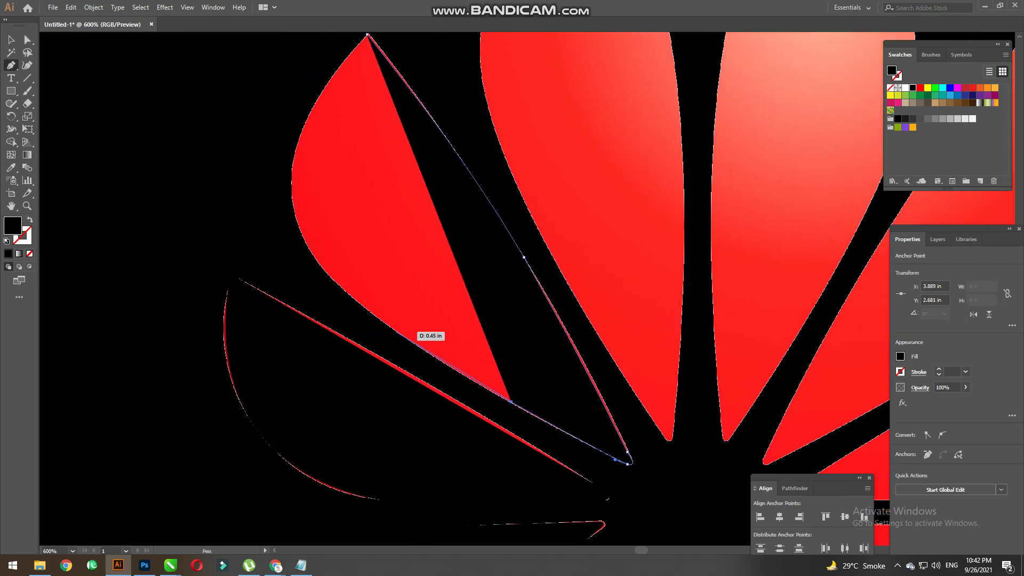
pyautogui.click(399, 334)
pyautogui.moveTo(328, 299); pyautogui.dragTo(333, 419)
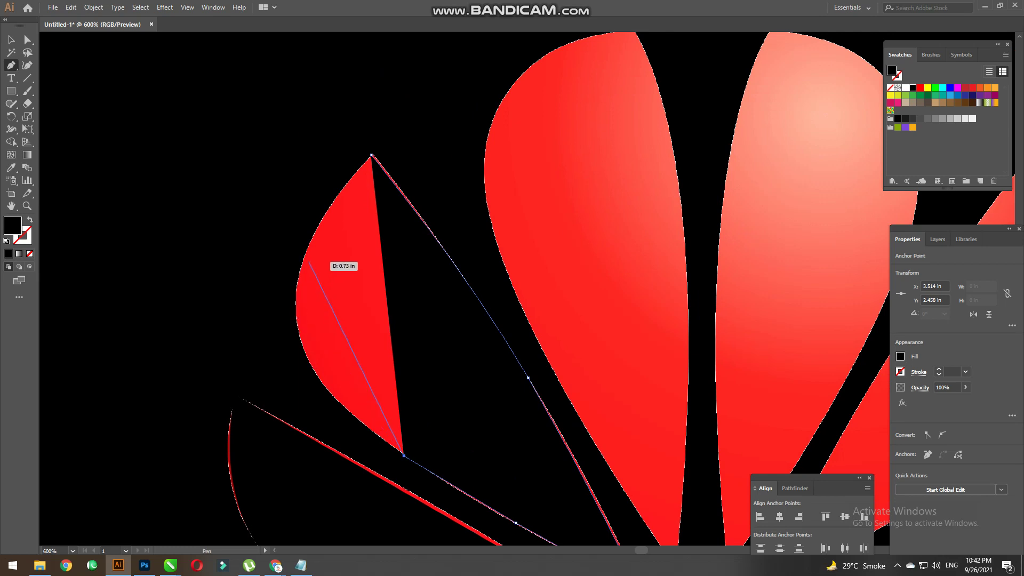
pyautogui.moveTo(305, 254)
pyautogui.mouseDown()
pyautogui.moveTo(243, 357)
pyautogui.moveTo(255, 369)
pyautogui.mouseUp()
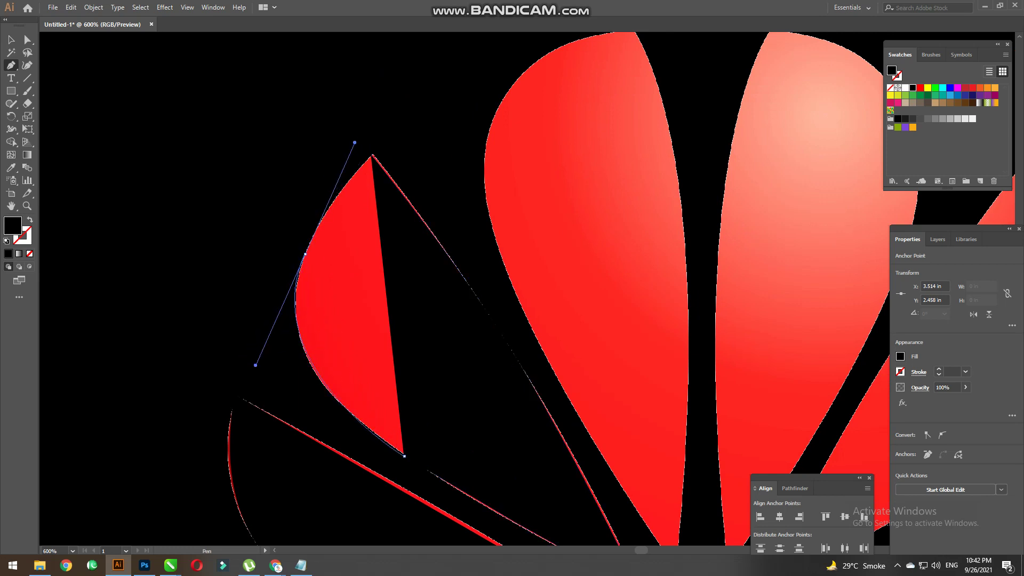
pyautogui.click(372, 154)
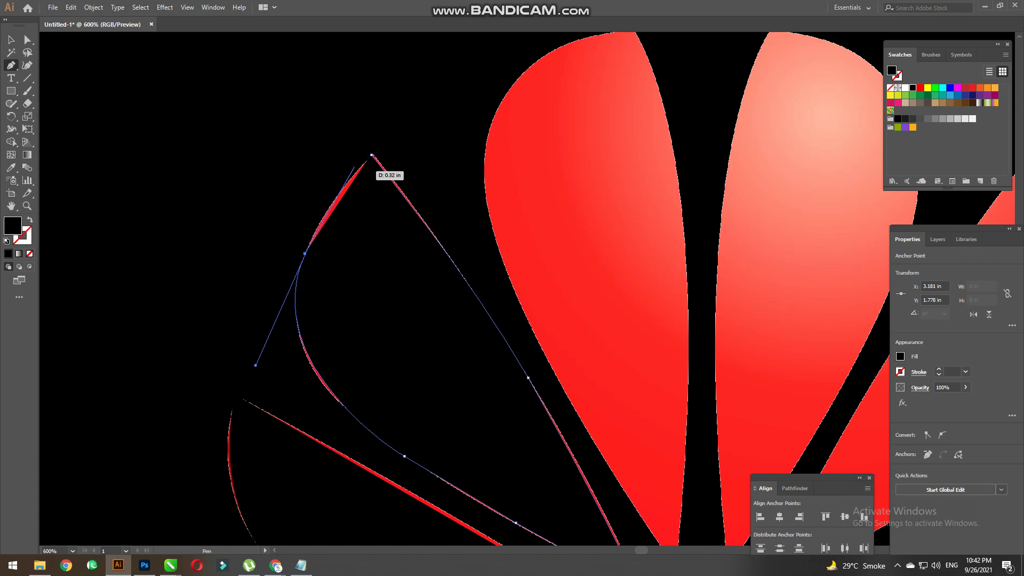
pyautogui.click(371, 154)
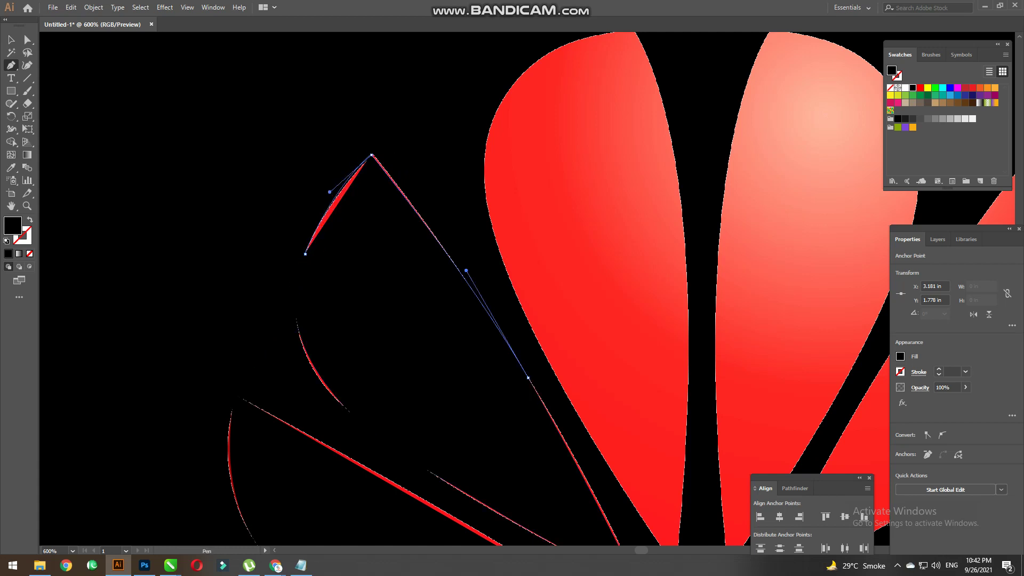
# Start a curved outline from the logo's centre to the next petal's sharp tip.
pyautogui.scroll(-2, 158, 283)
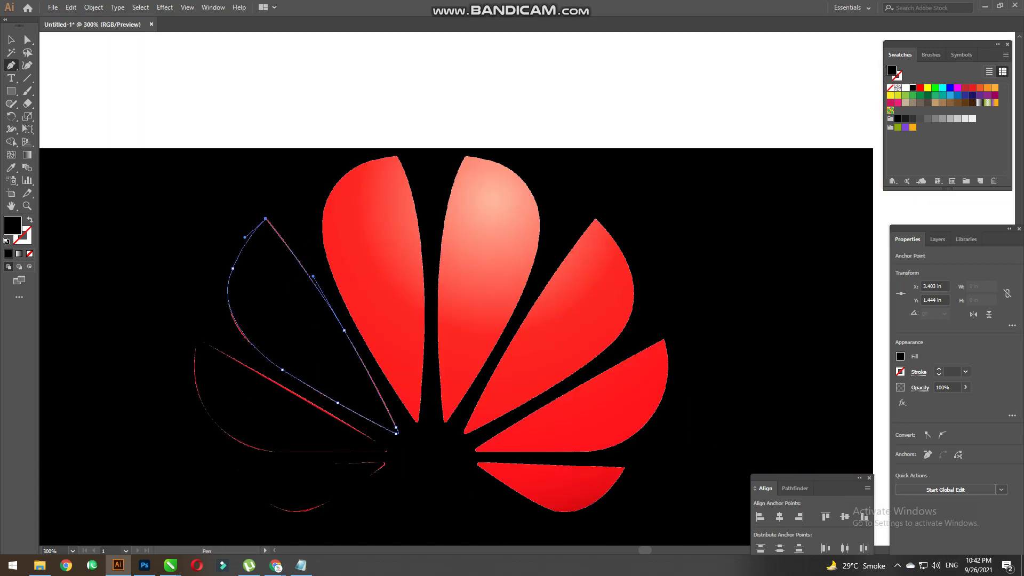
pyautogui.scroll(3, 419, 421)
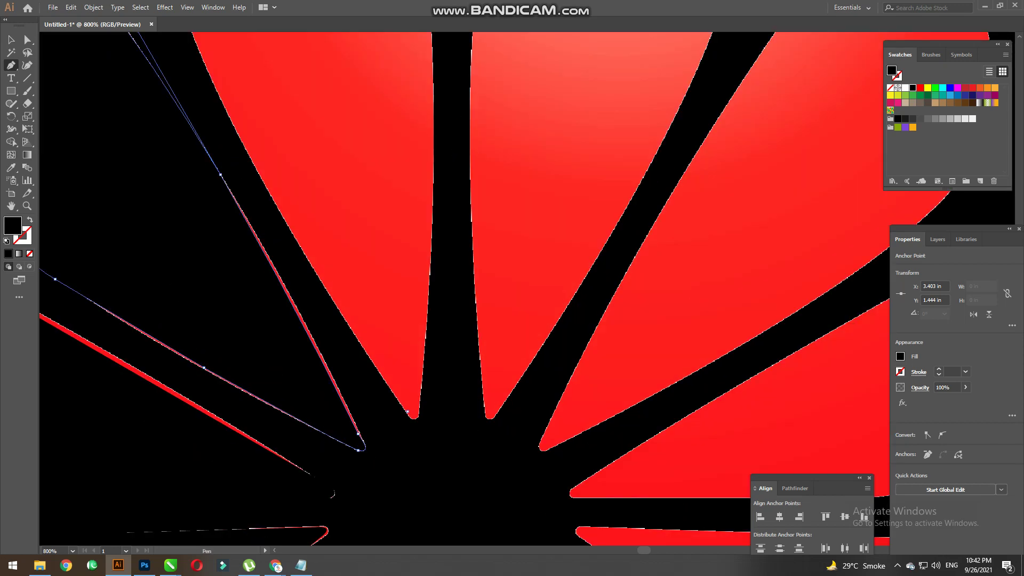
pyautogui.moveTo(407, 411); pyautogui.dragTo(423, 389)
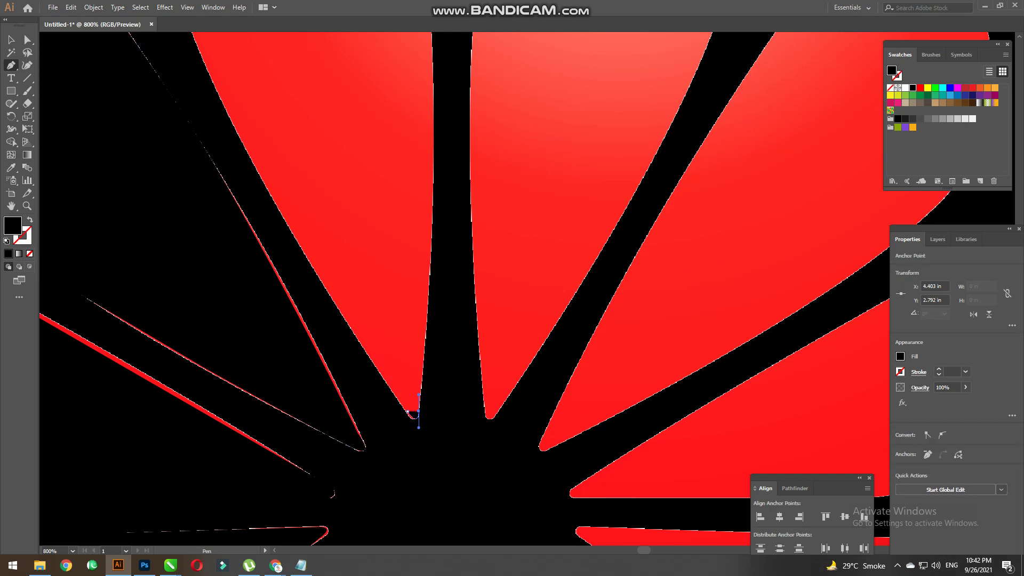
pyautogui.scroll(-4, 395, 480)
pyautogui.moveTo(418, 395)
pyautogui.mouseDown()
pyautogui.moveTo(399, 335)
pyautogui.moveTo(409, 416)
pyautogui.mouseUp()
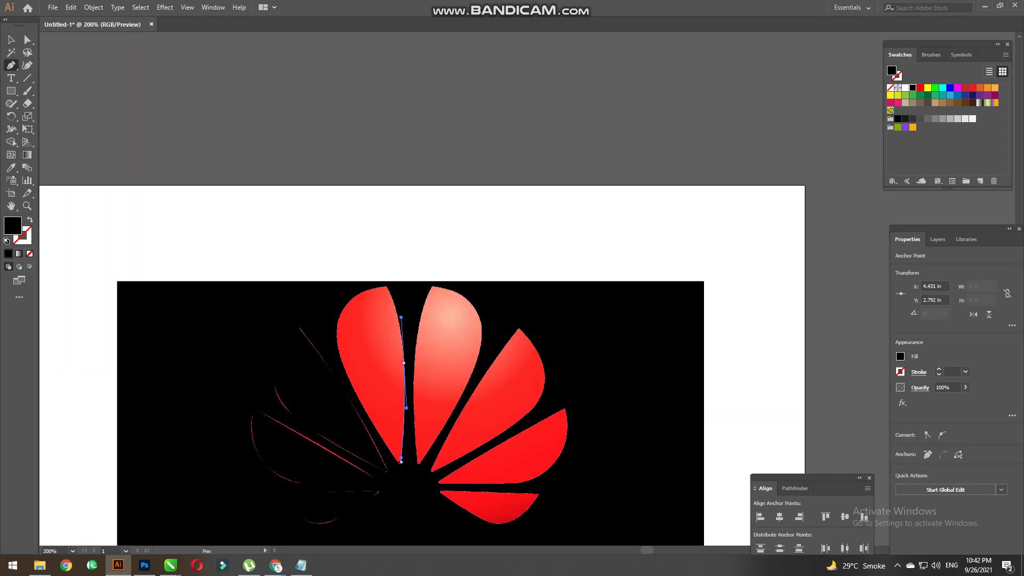
pyautogui.scroll(2, 388, 317)
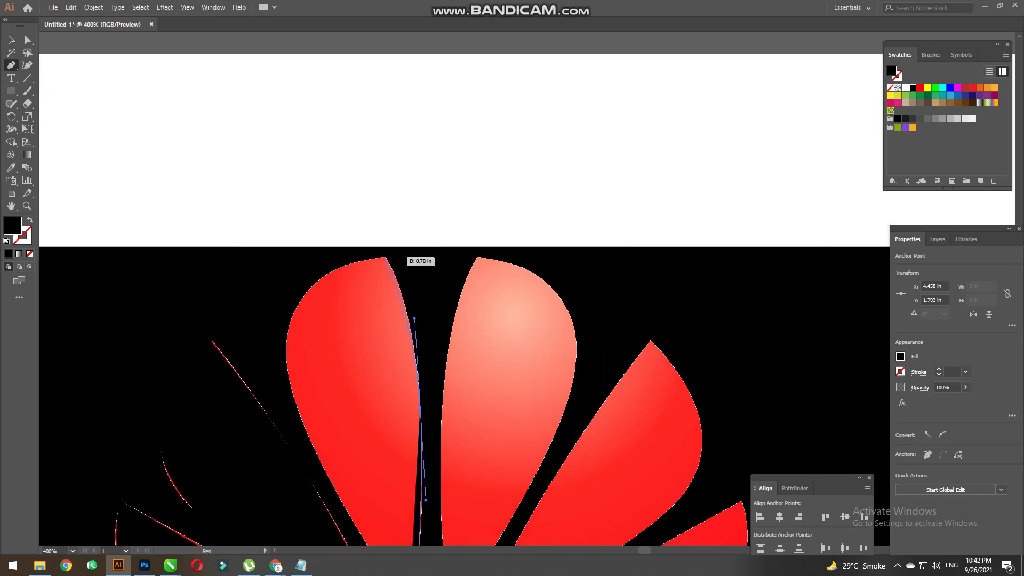
pyautogui.moveTo(385, 258); pyautogui.dragTo(374, 246)
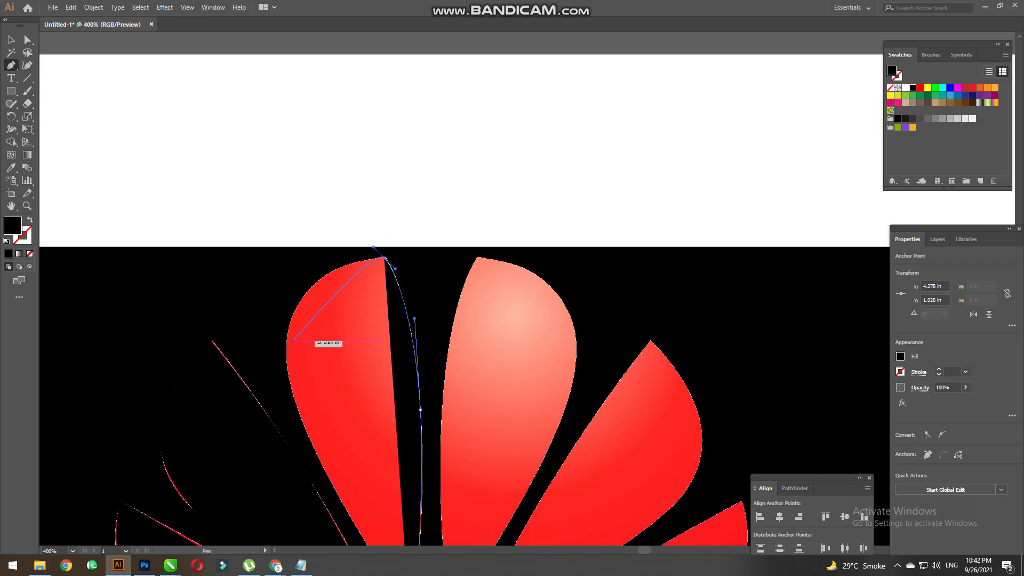
pyautogui.moveTo(285, 362); pyautogui.dragTo(301, 434)
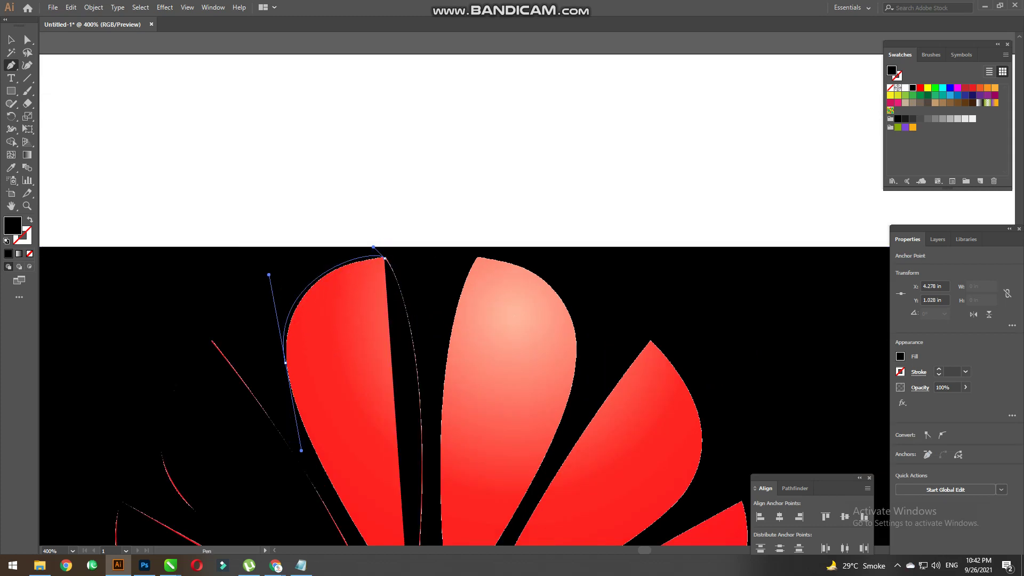
pyautogui.hotkey('ctrl', 'z')
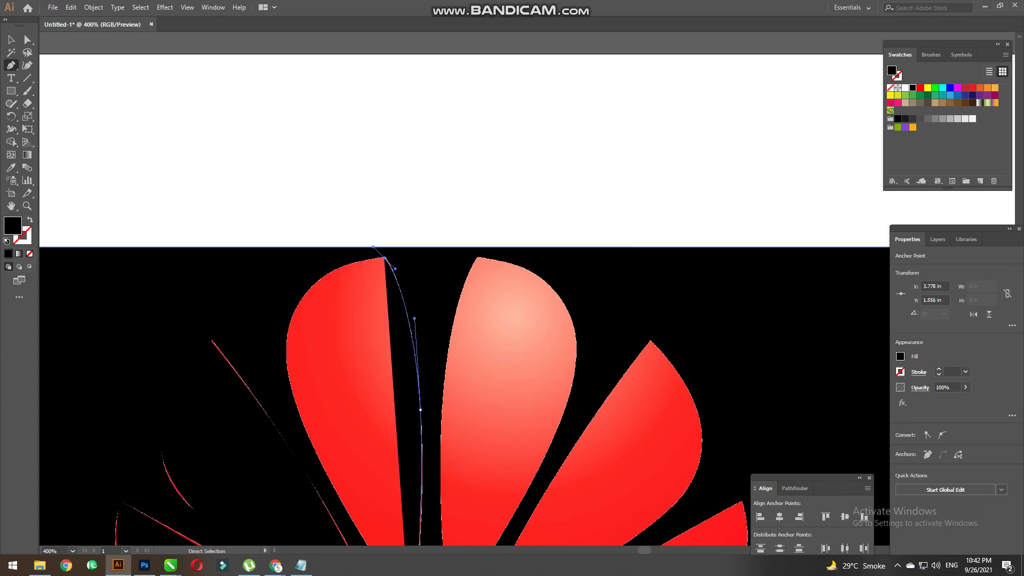
pyautogui.click(303, 323)
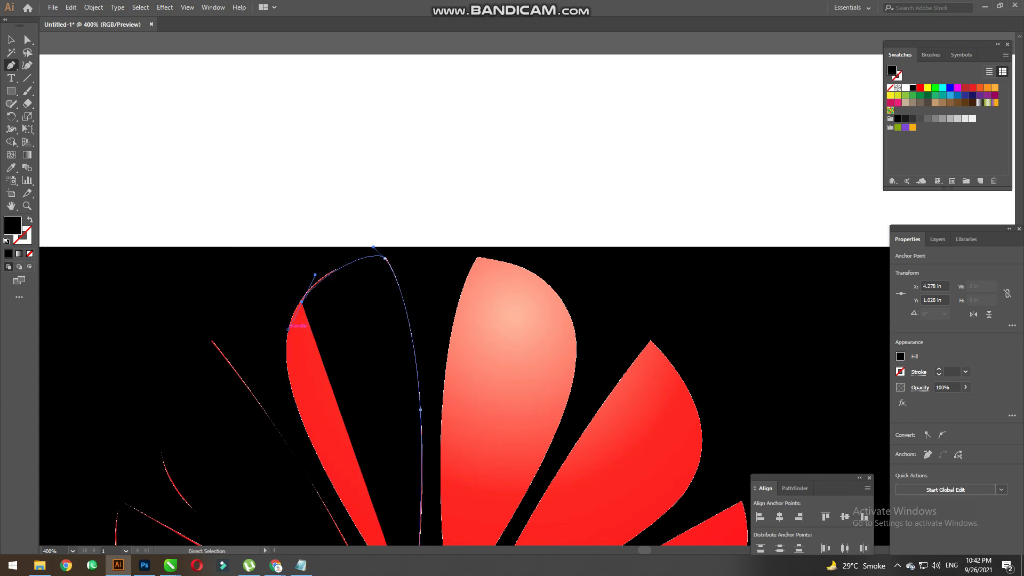
pyautogui.hotkey('ctrl', 'z')
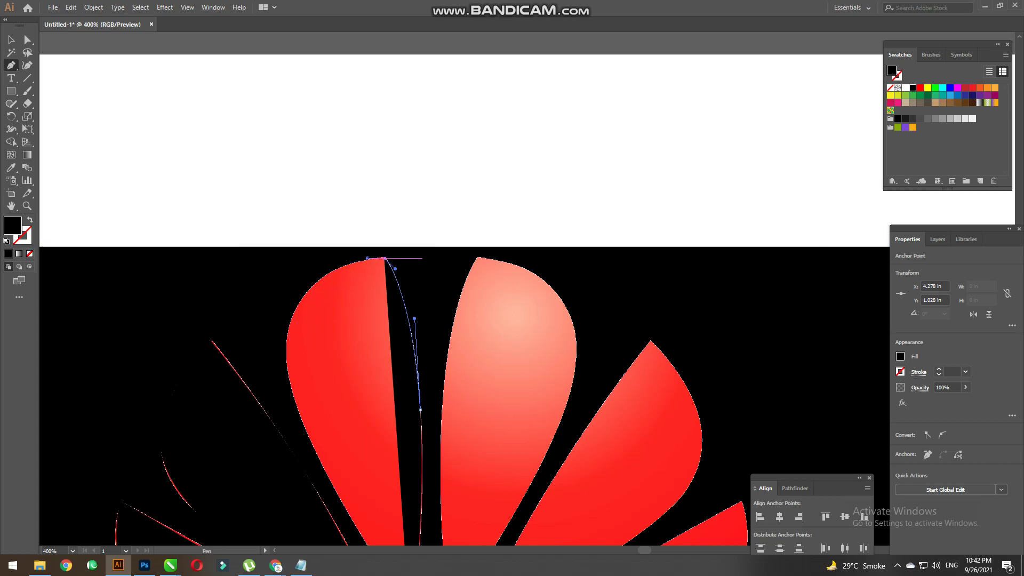
pyautogui.click(385, 258)
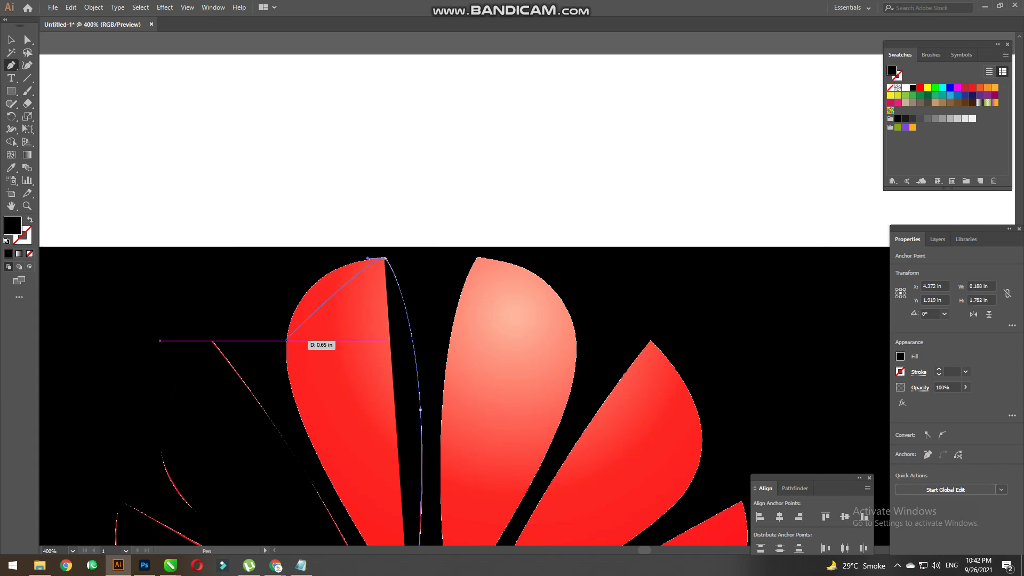
pyautogui.moveTo(286, 340); pyautogui.dragTo(282, 407)
# Add anchors along the petal's right edge and bottom point, refining the curves.
pyautogui.click(419, 411)
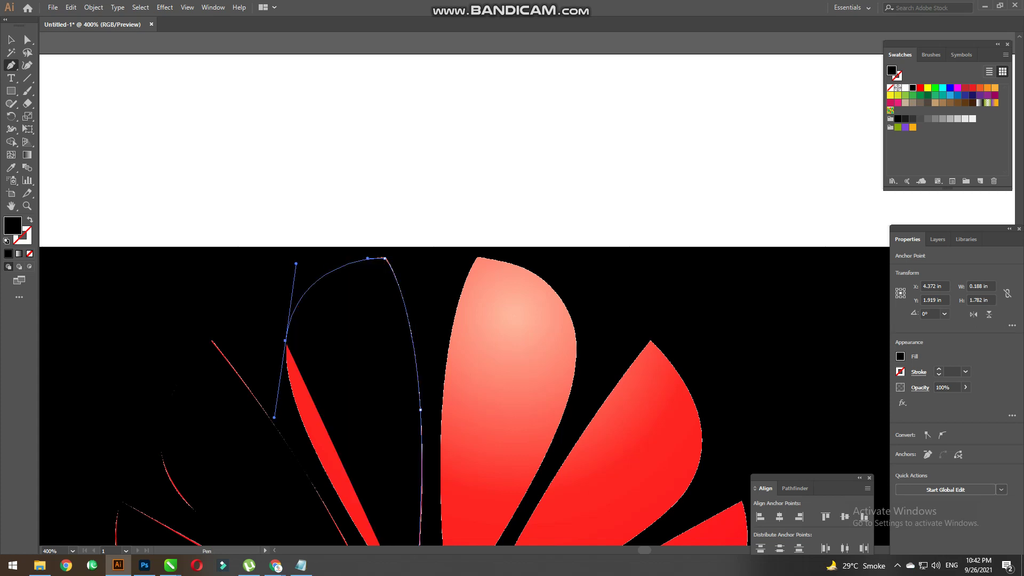
pyautogui.scroll(-1, 288, 283)
pyautogui.scroll(-1, 288, 282)
pyautogui.click(345, 442)
pyautogui.keyDown('alt'); pyautogui.scroll(2, 297, 380); pyautogui.keyUp('alt')
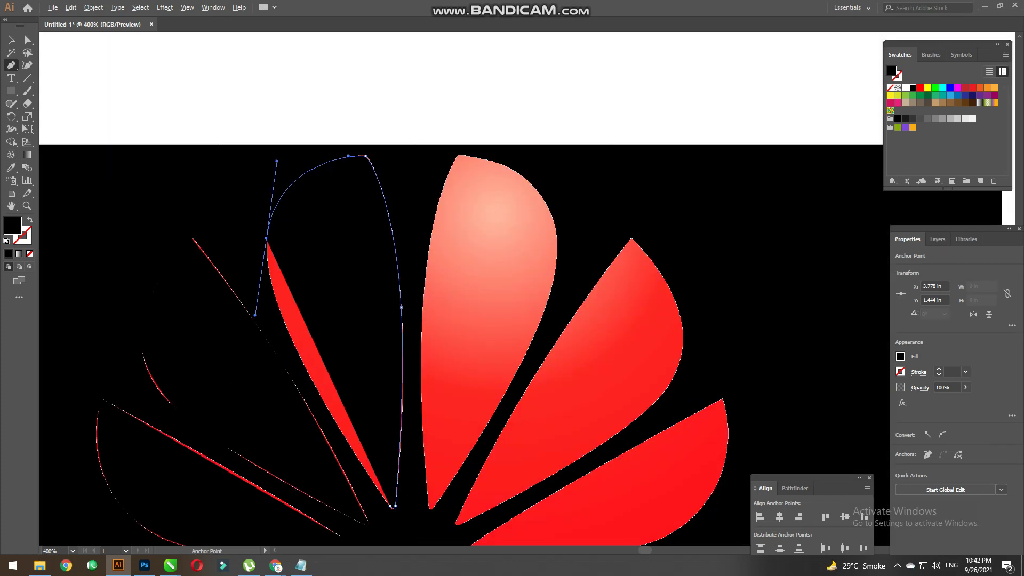
pyautogui.moveTo(254, 315); pyautogui.dragTo(255, 382)
pyautogui.moveTo(255, 315); pyautogui.dragTo(269, 291)
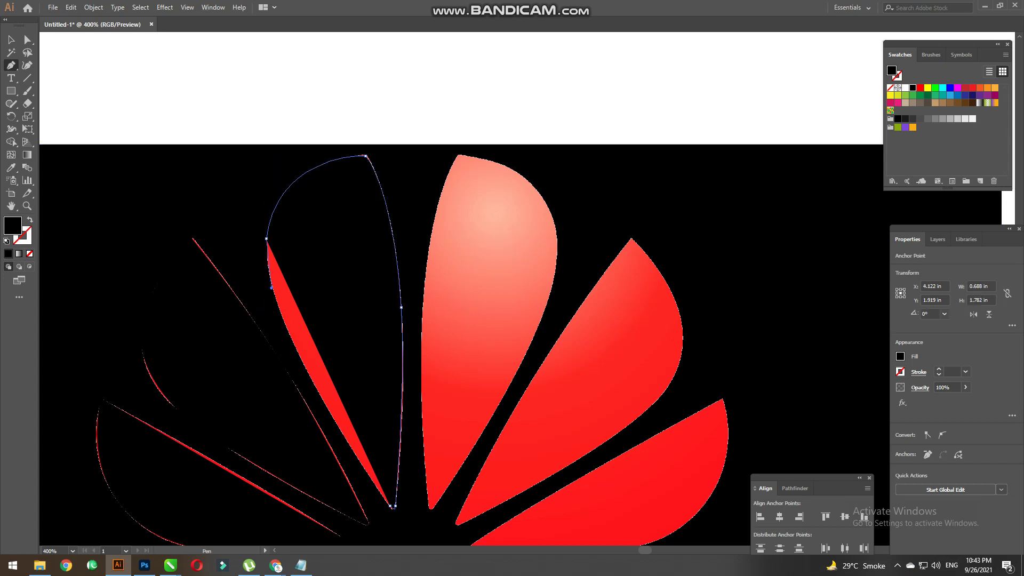
pyautogui.keyDown('ctrl'); pyautogui.click(374, 473); pyautogui.keyUp('ctrl')
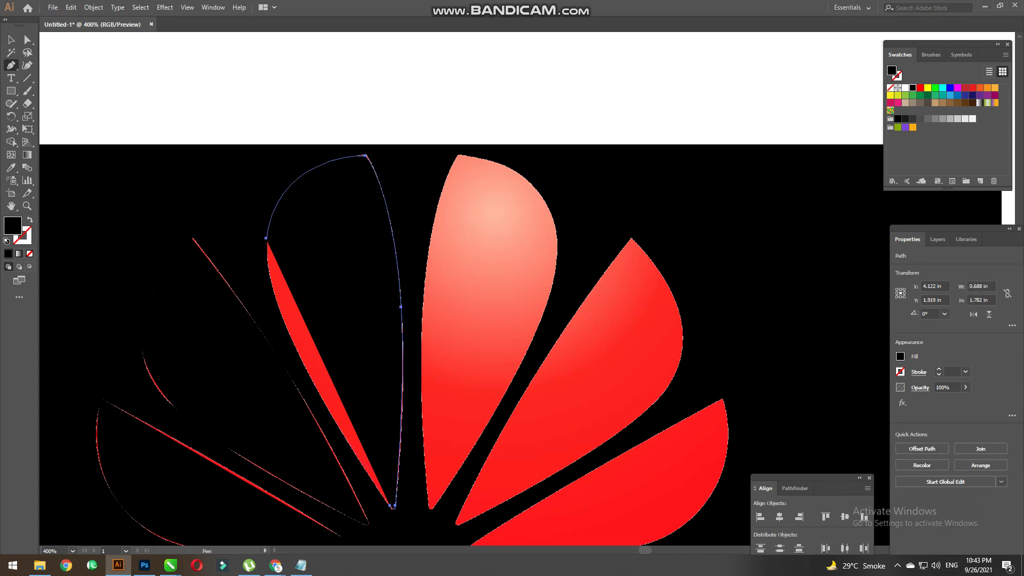
pyautogui.moveTo(265, 237)
pyautogui.mouseDown()
pyautogui.moveTo(305, 382)
pyautogui.moveTo(350, 449)
pyautogui.mouseUp()
pyautogui.click(395, 505)
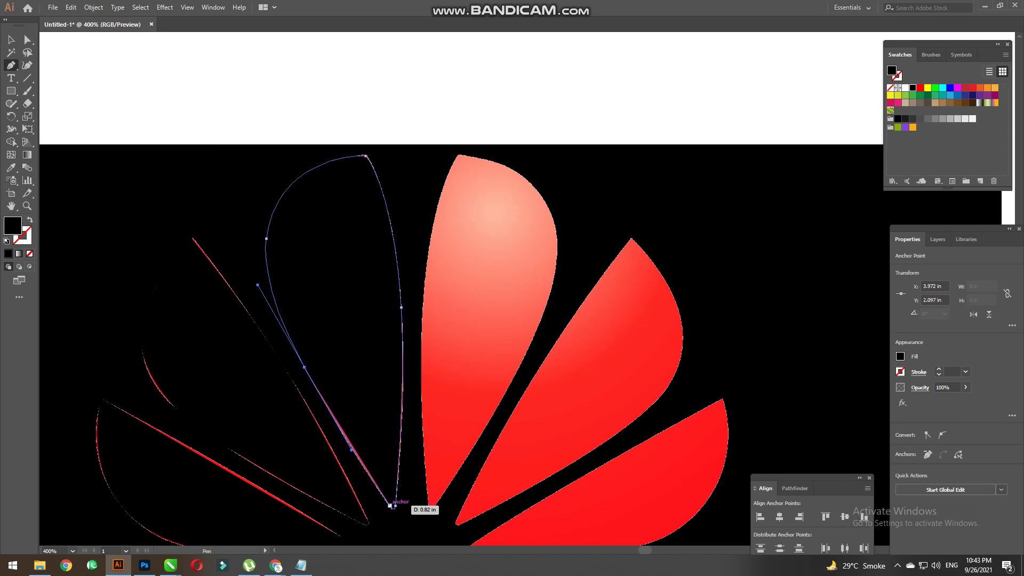
pyautogui.moveTo(430, 505); pyautogui.dragTo(395, 513)
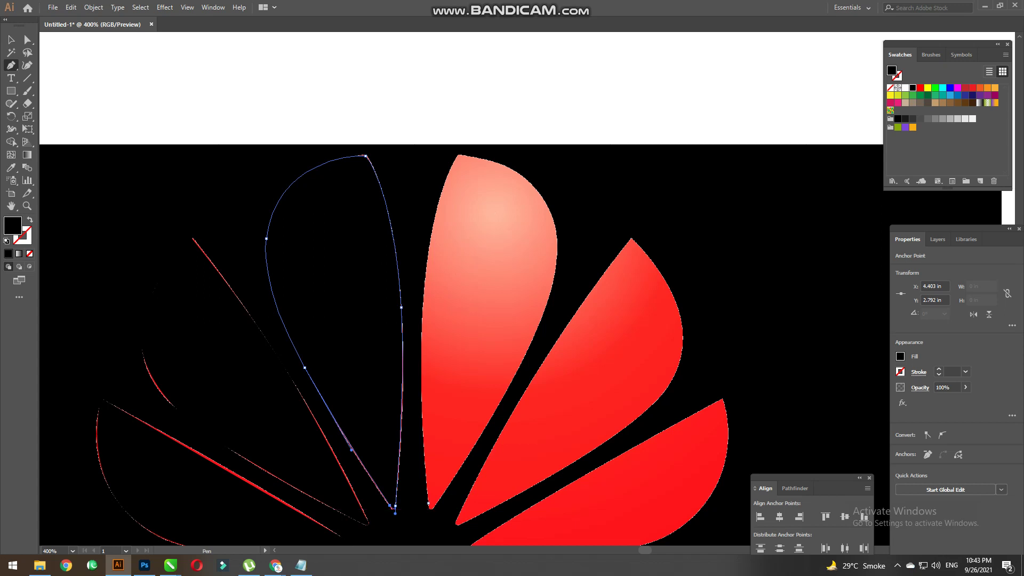
# Extend the path to the next petal's top, then select the traced left petal.
pyautogui.keyDown('ctrl'); pyautogui.click(420, 367); pyautogui.keyUp('ctrl')
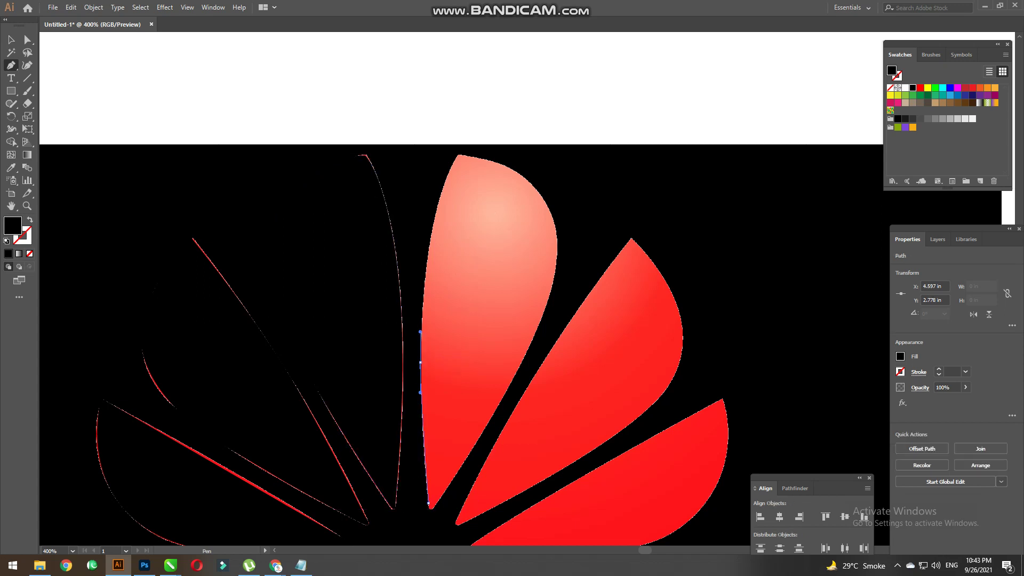
pyautogui.click(420, 331)
pyautogui.moveTo(459, 156); pyautogui.dragTo(494, 95)
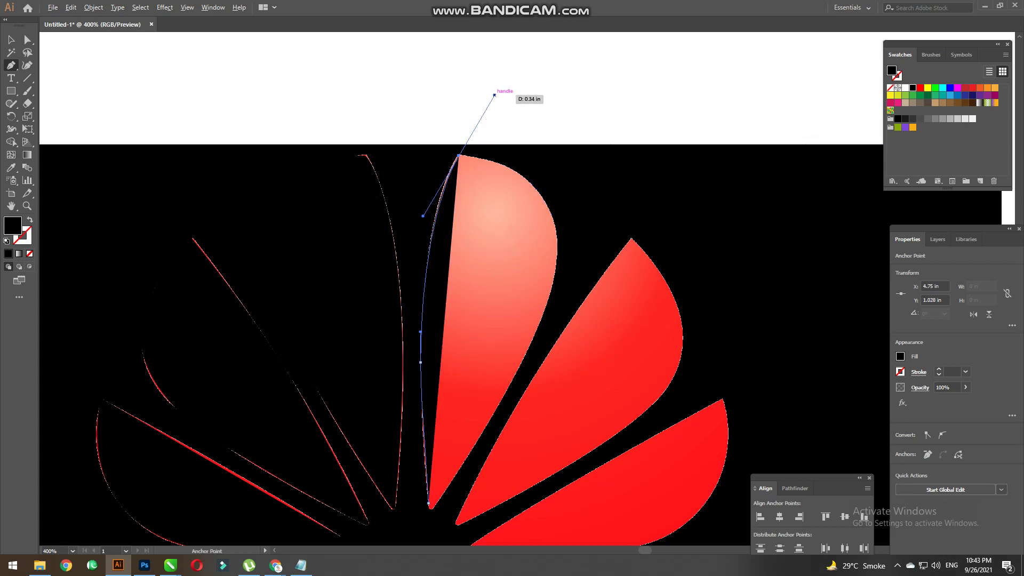
pyautogui.moveTo(495, 95); pyautogui.dragTo(494, 98)
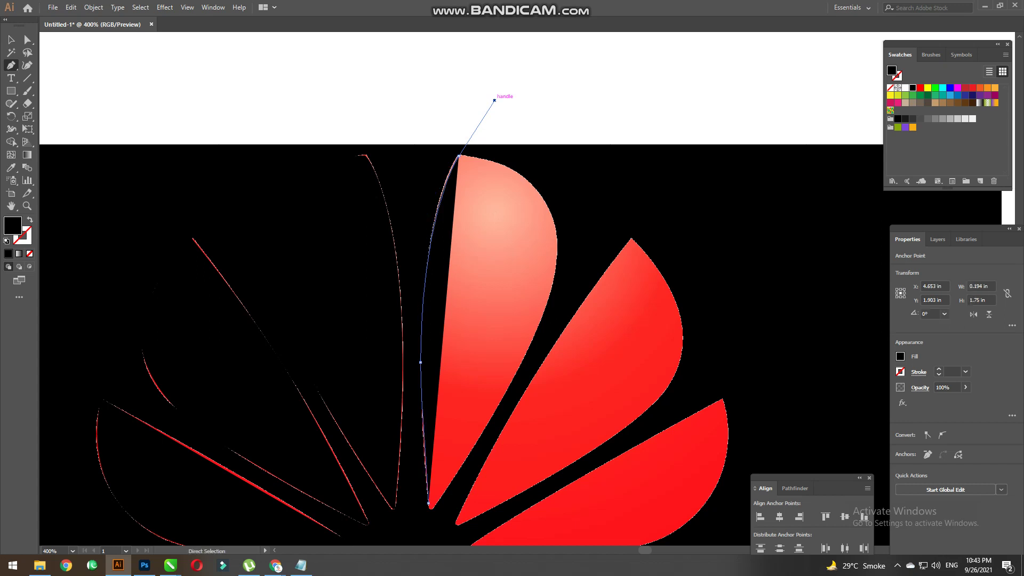
pyautogui.hotkey('ctrl', 'shift', 'a')
pyautogui.keyDown('ctrl'); pyautogui.click(360, 165); pyautogui.keyUp('ctrl')
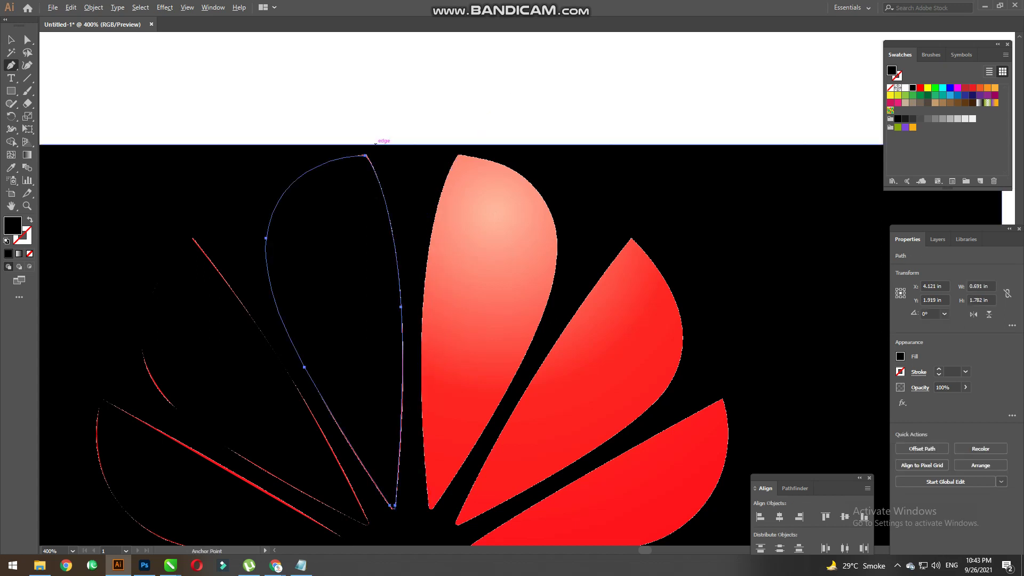
pyautogui.hotkey('ctrl', '-')
pyautogui.hotkey('ctrl', '-')
# Lock the reference image with Object > Lock > Selection.
pyautogui.press('v')
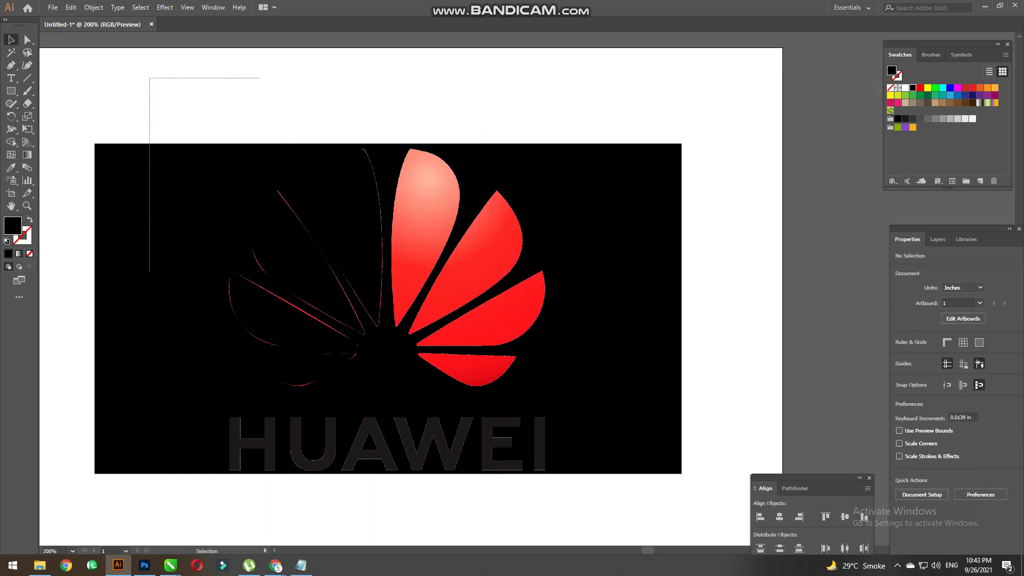
pyautogui.moveTo(149, 79); pyautogui.dragTo(372, 378)
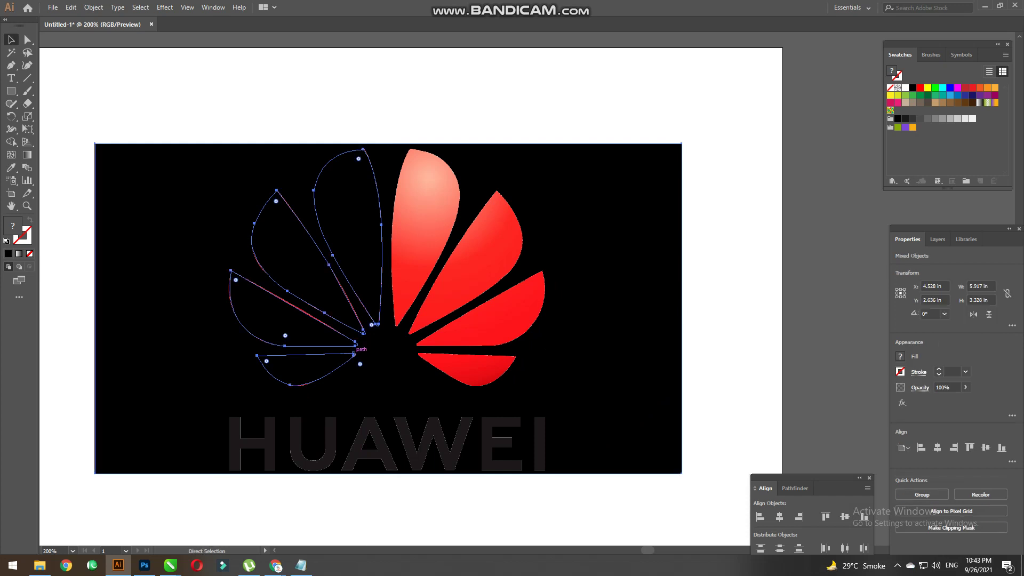
pyautogui.press('v')
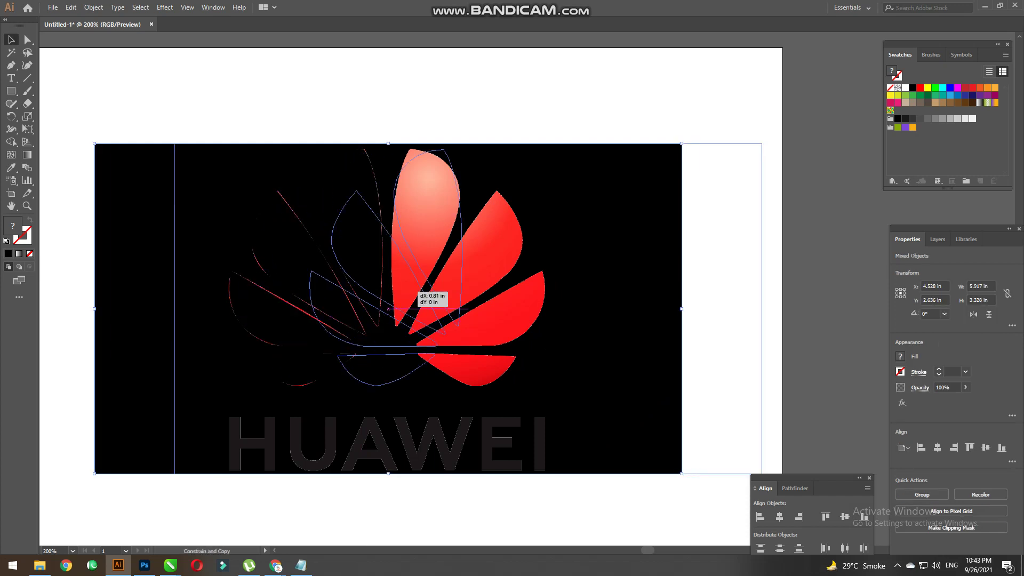
pyautogui.moveTo(406, 288); pyautogui.dragTo(586, 288)
pyautogui.hotkey('ctrl', 'z')
pyautogui.click(730, 266)
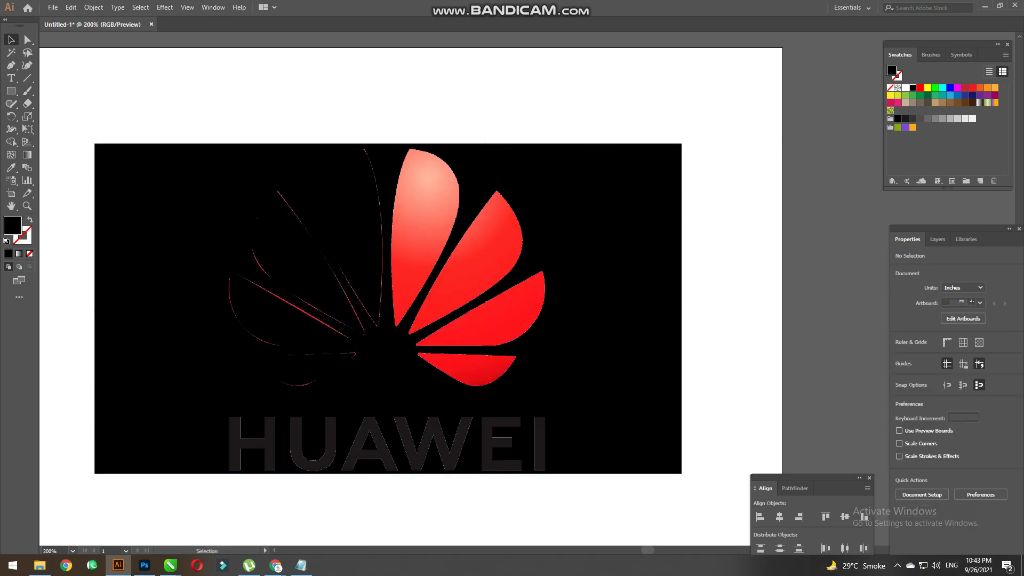
pyautogui.click(160, 213)
pyautogui.click(93, 7)
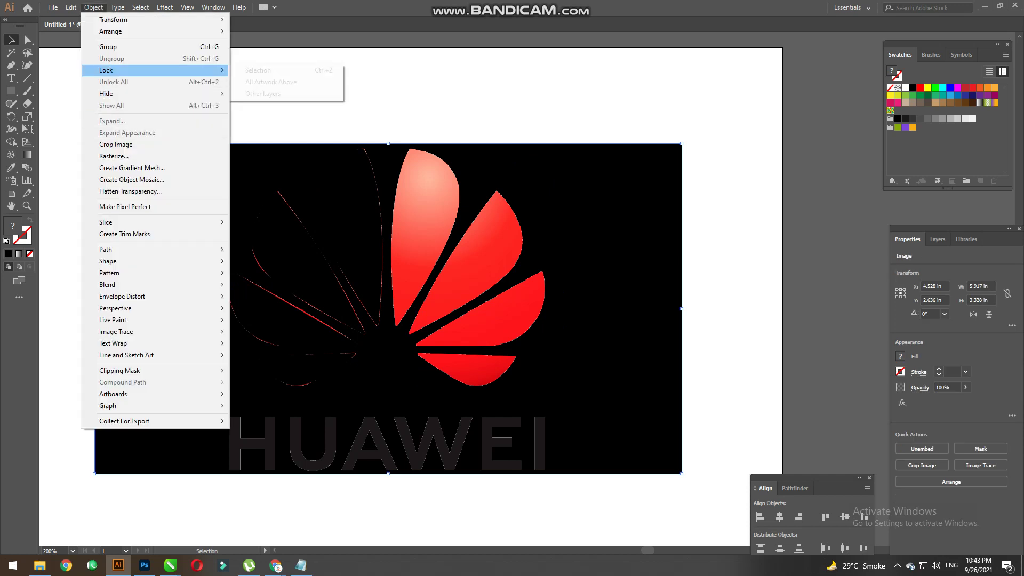
pyautogui.click(250, 70)
# Line up the mirrored dark leaves exactly over the red leaves.
pyautogui.moveTo(282, 249); pyautogui.dragTo(354, 382)
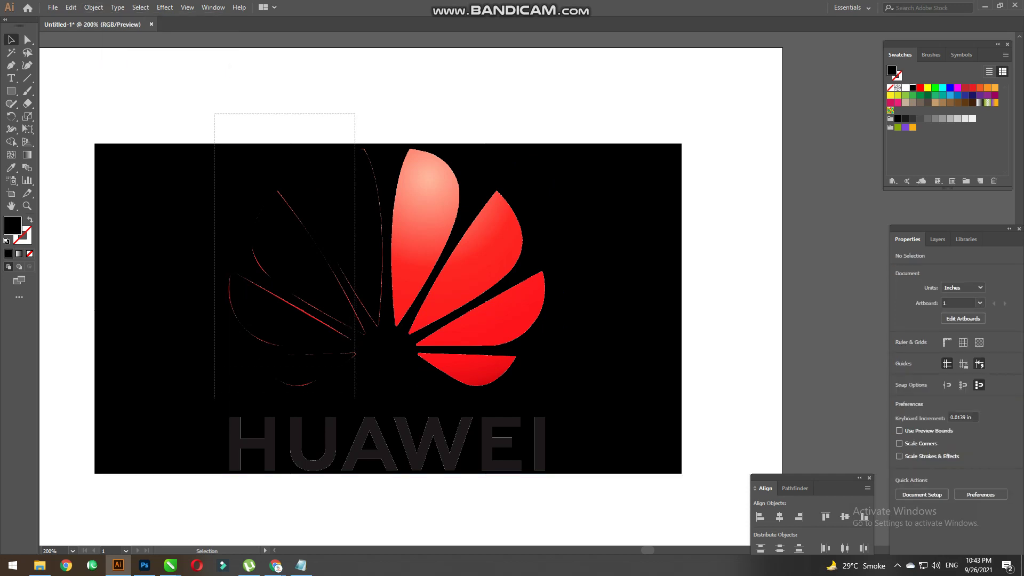
pyautogui.moveTo(320, 299); pyautogui.dragTo(499, 303)
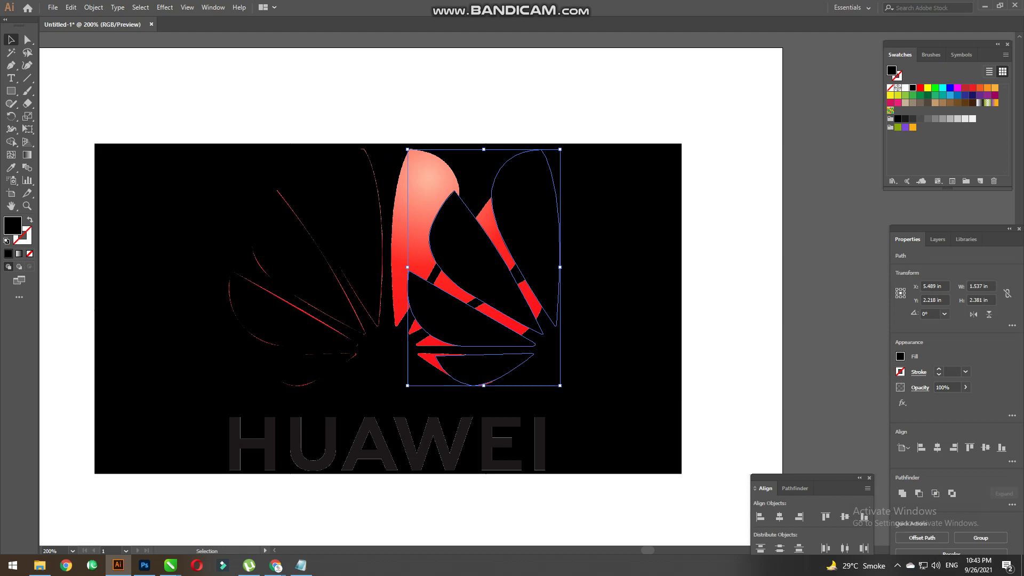
pyautogui.moveTo(475, 264); pyautogui.dragTo(472, 264)
pyautogui.hotkey('ctrl', '+')
pyautogui.hotkey('ctrl', '+')
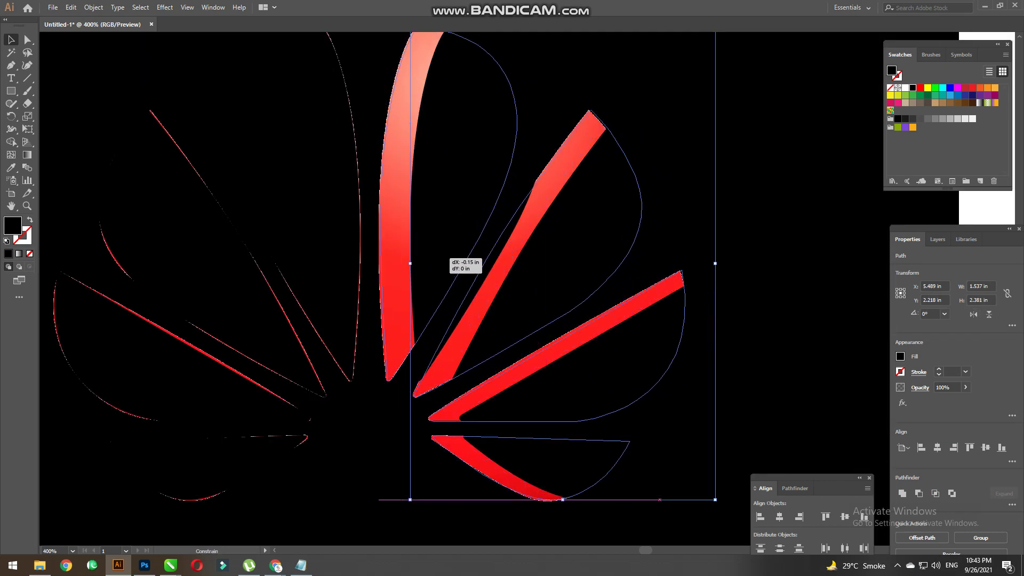
pyautogui.moveTo(471, 264); pyautogui.dragTo(441, 264)
pyautogui.hotkey('ctrl', '0')
# Move all the leaf outlines below the reference image.
pyautogui.hotkey('ctrl', 'shift', 'a')
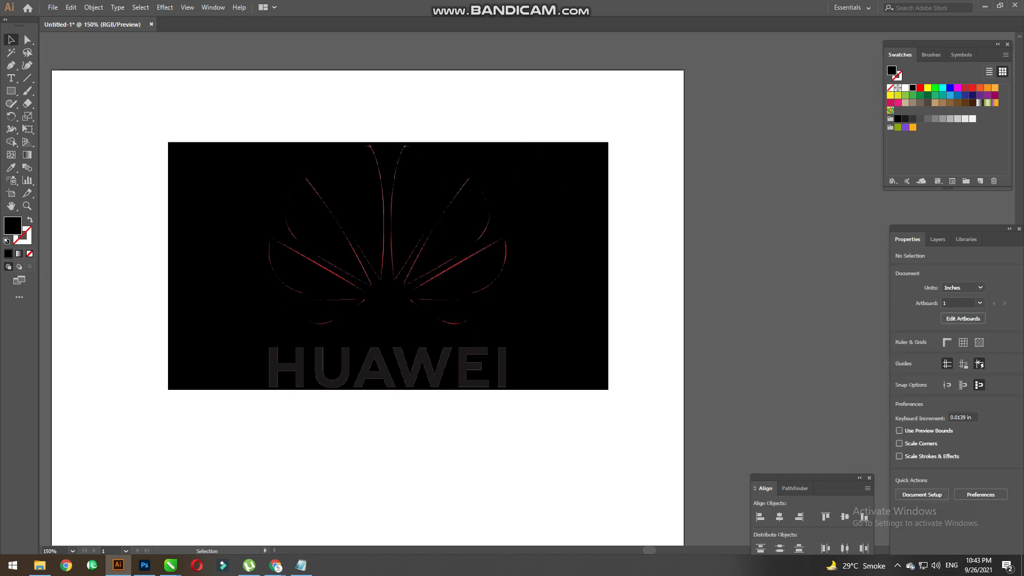
pyautogui.hotkey('ctrl', '1')
pyautogui.moveTo(242, 113); pyautogui.dragTo(473, 262)
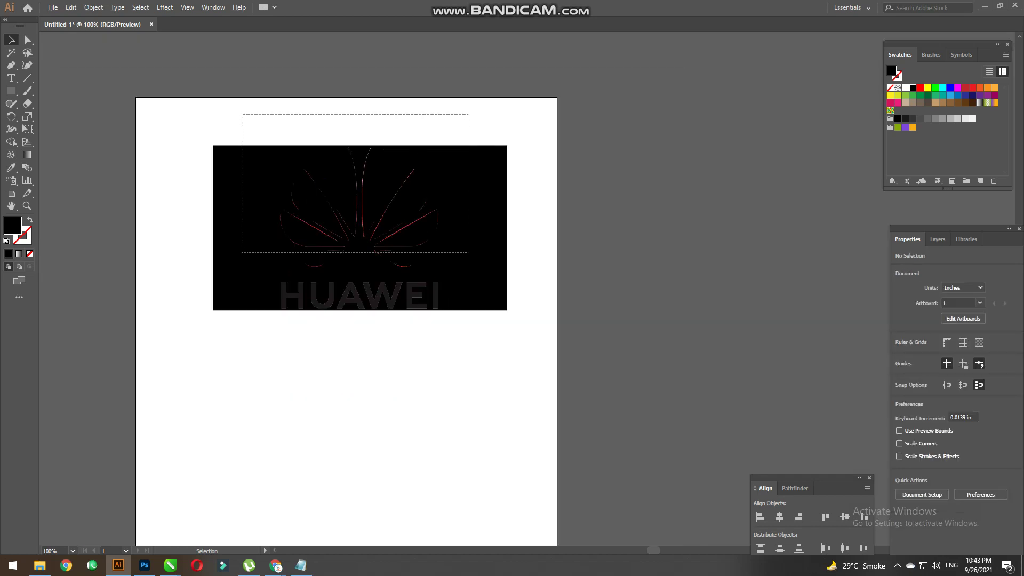
pyautogui.moveTo(379, 251); pyautogui.dragTo(378, 430)
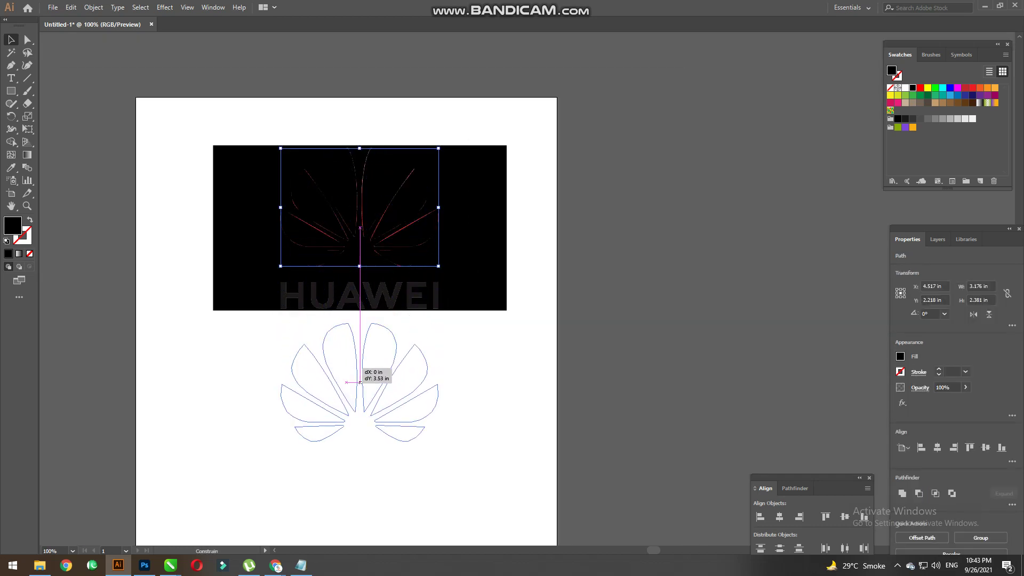
pyautogui.hotkey('ctrl', 'shift', 'a')
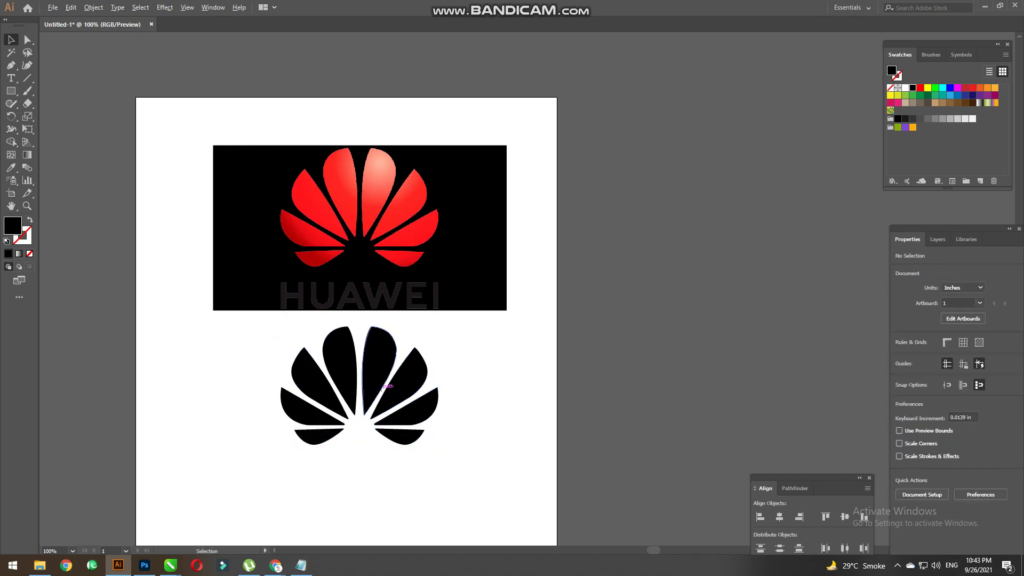
# Give the bottom-left black petal a default gradient fill and open the Gradient panel.
pyautogui.click(318, 434)
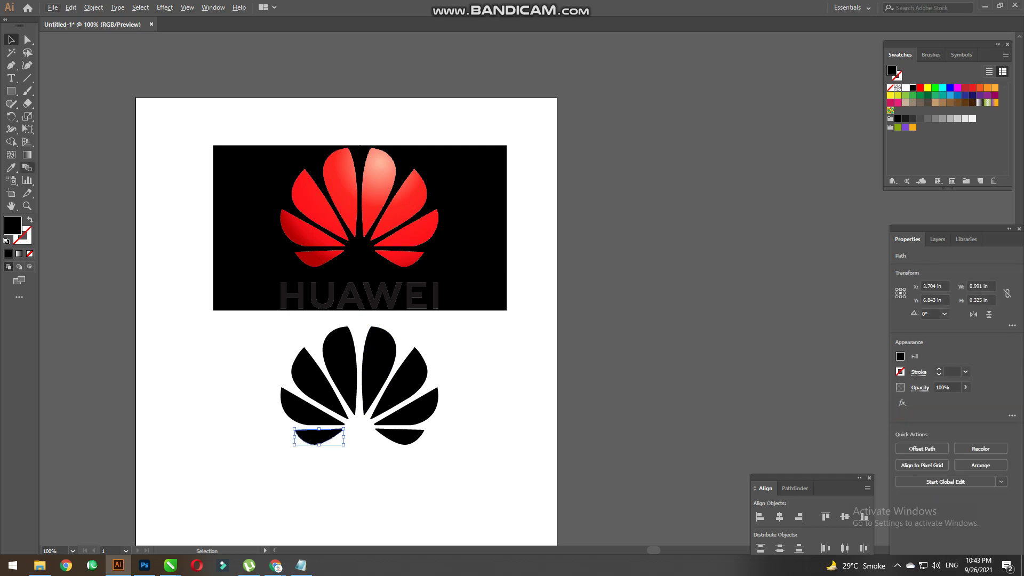
pyautogui.press('g')
pyautogui.hotkey('ctrl', '=')
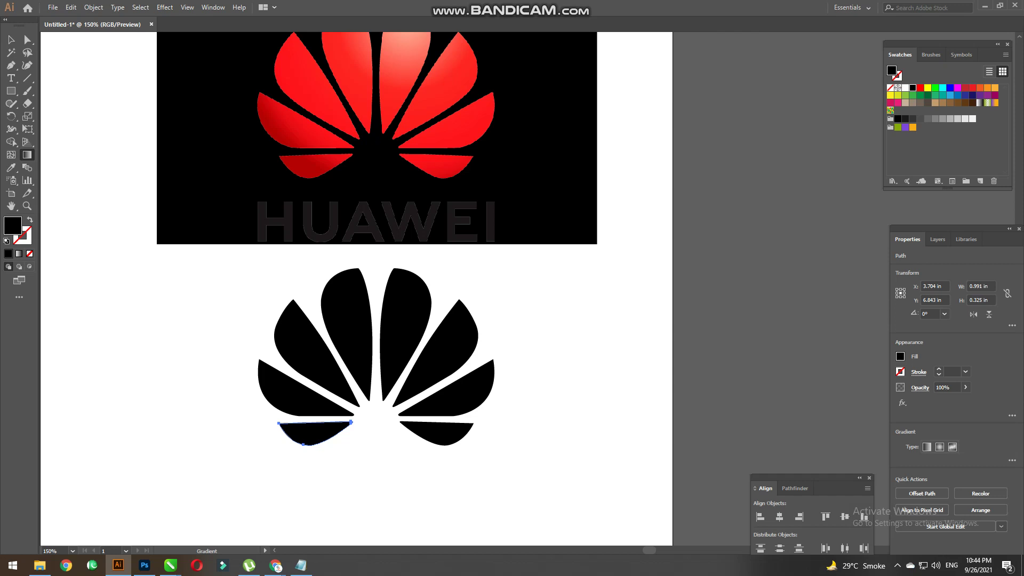
pyautogui.click(926, 447)
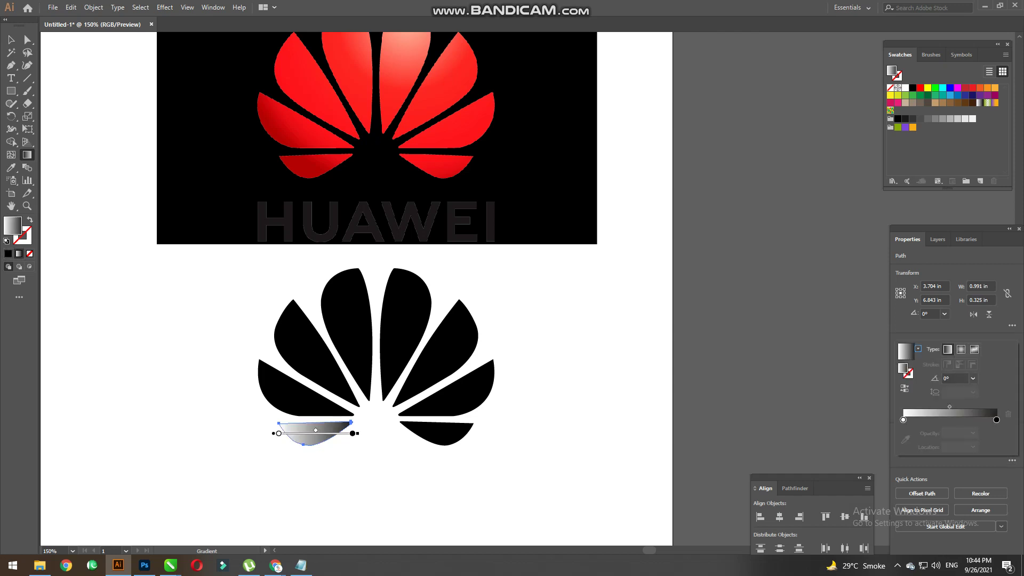
pyautogui.press('Escape')
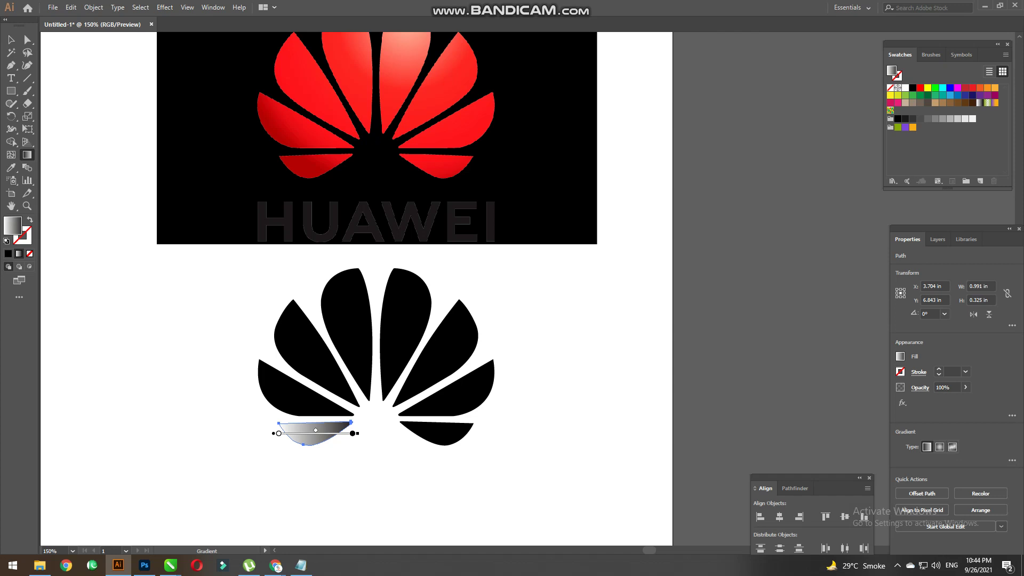
pyautogui.hotkey('ctrl', 'F9')
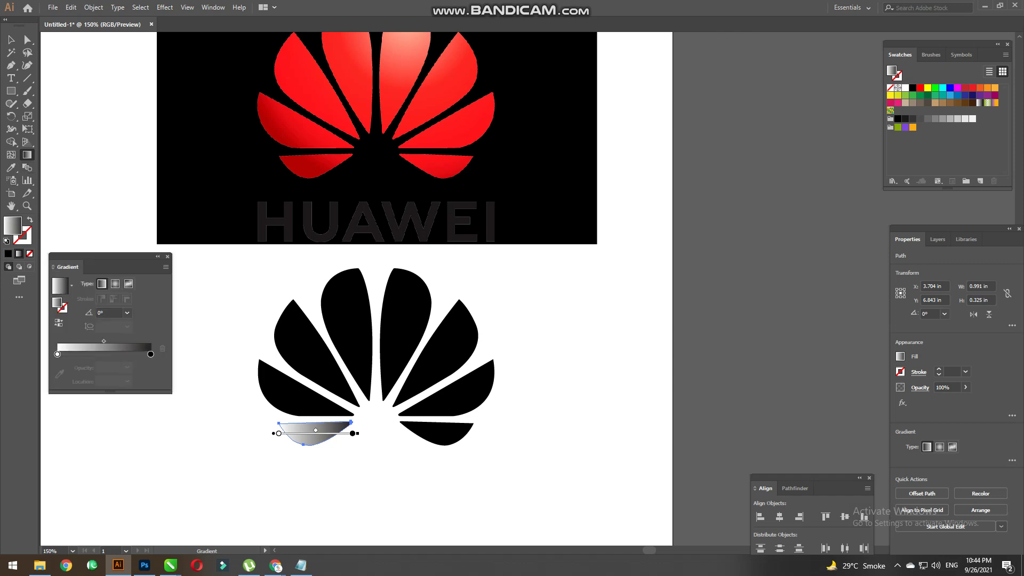
pyautogui.moveTo(106, 256)
pyautogui.mouseDown()
pyautogui.moveTo(627, 243)
pyautogui.moveTo(734, 205)
pyautogui.mouseUp()
# Sample dark red and bright red from the reference into the two gradient stops.
pyautogui.click(685, 302)
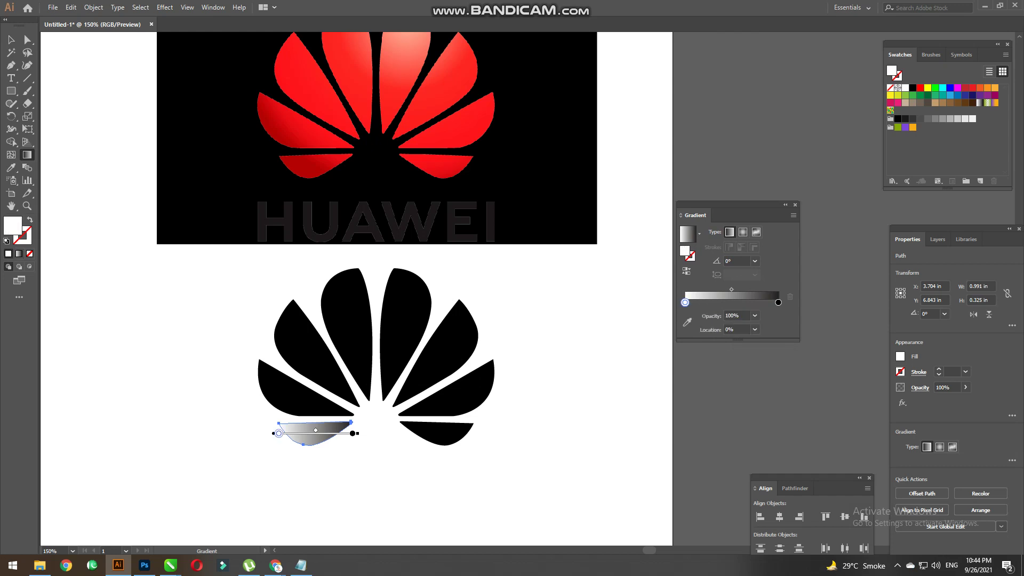
pyautogui.click(686, 322)
pyautogui.click(472, 60)
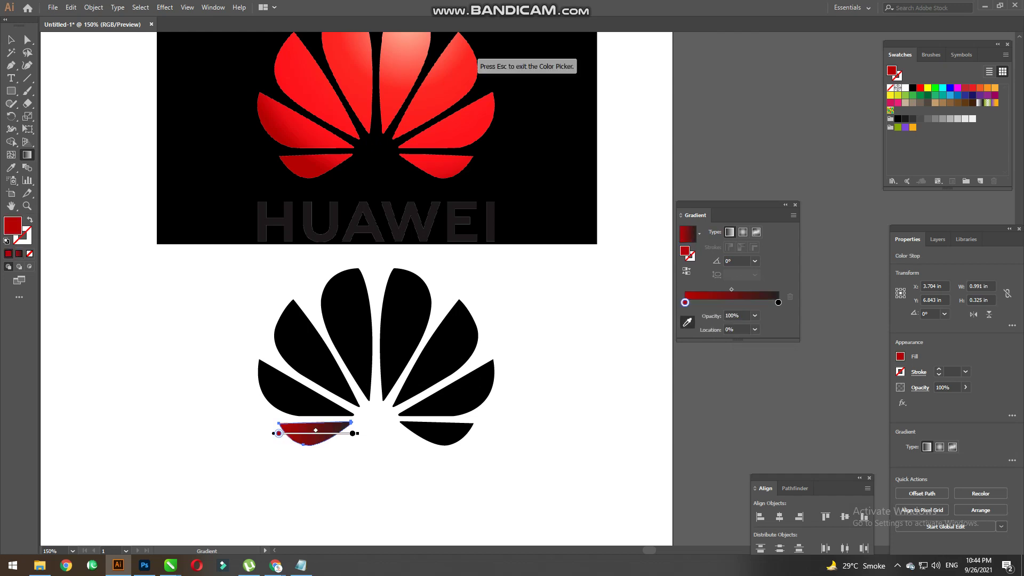
pyautogui.click(777, 302)
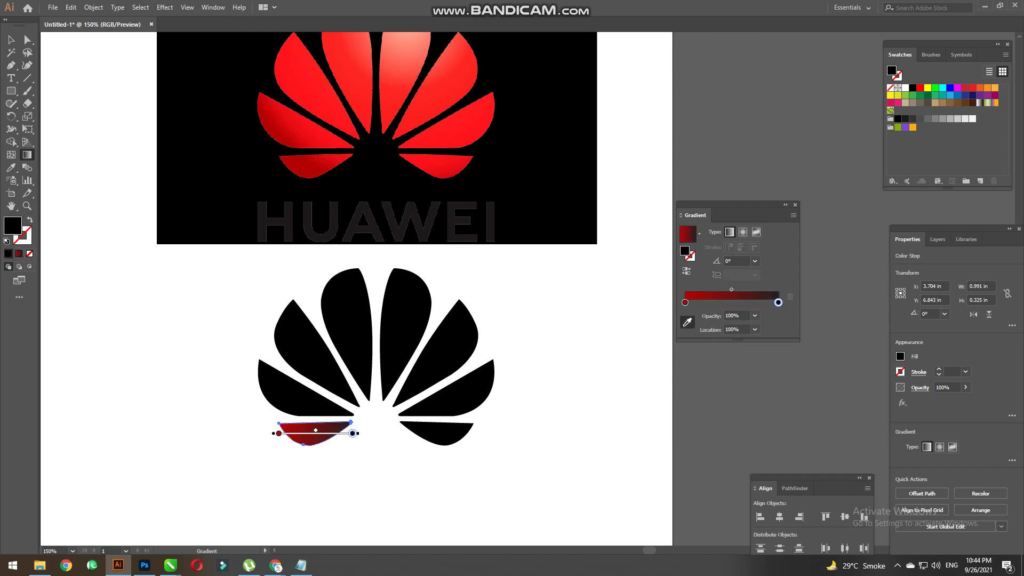
pyautogui.click(298, 75)
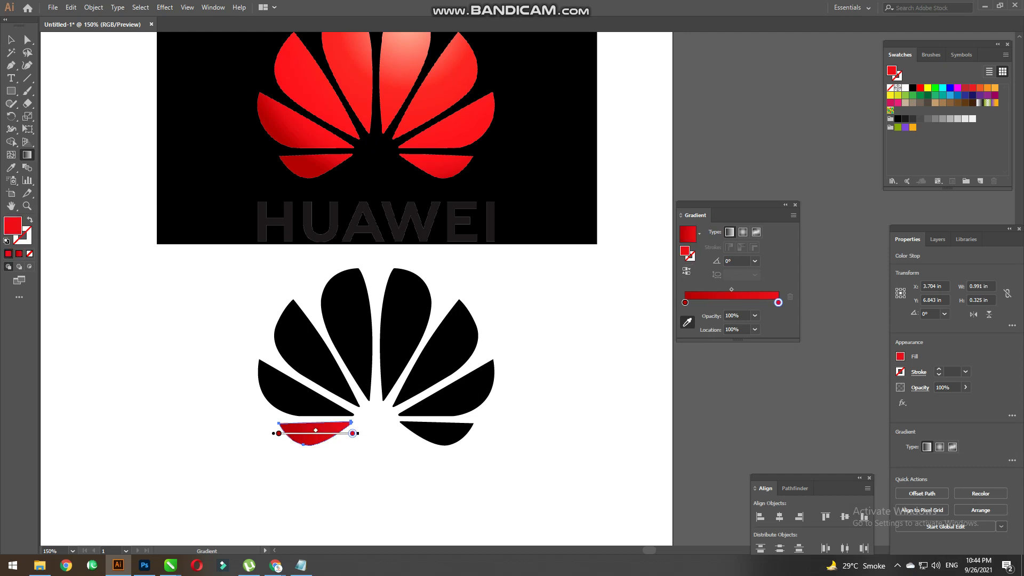
pyautogui.press('v')
pyautogui.click(306, 386)
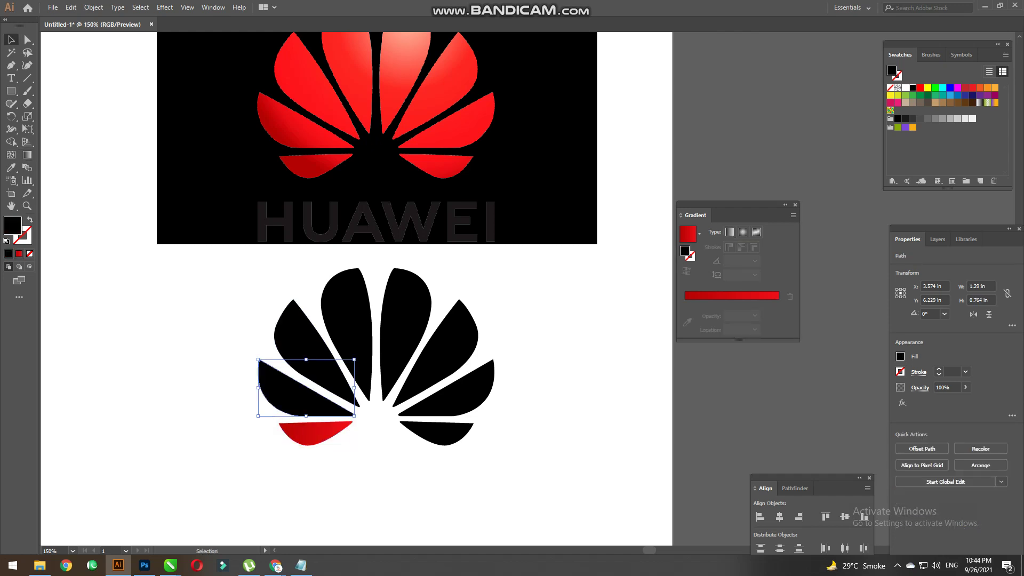
# Apply the red gradient to the next left petal, angled diagonally up-right.
pyautogui.press('.')
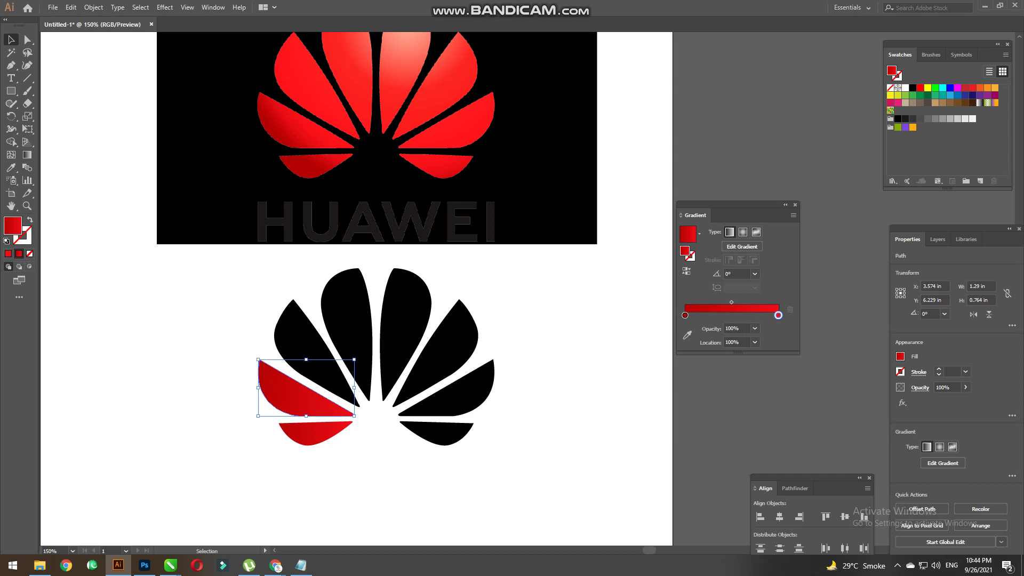
pyautogui.click(26, 155)
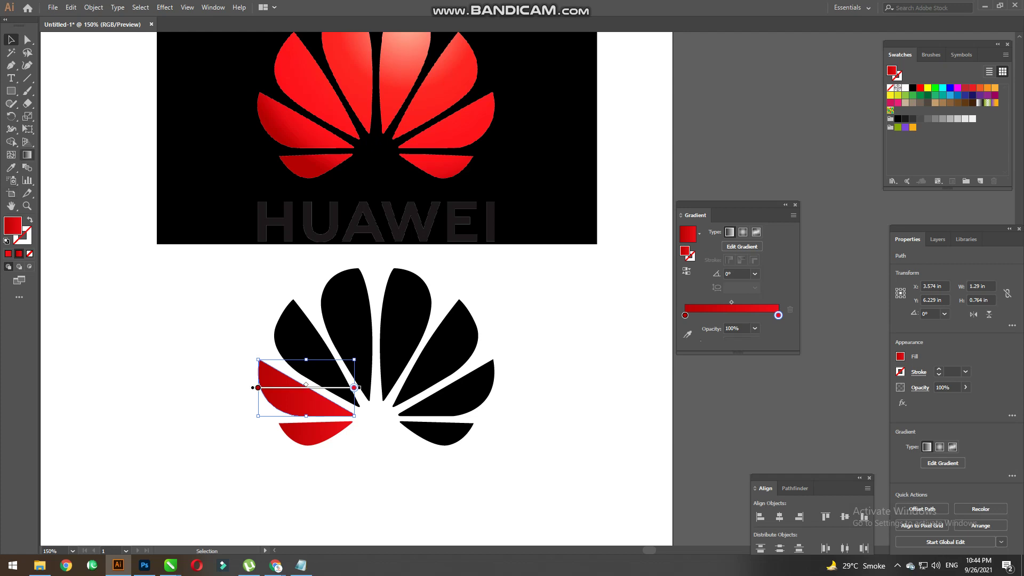
pyautogui.moveTo(260, 363); pyautogui.dragTo(370, 406)
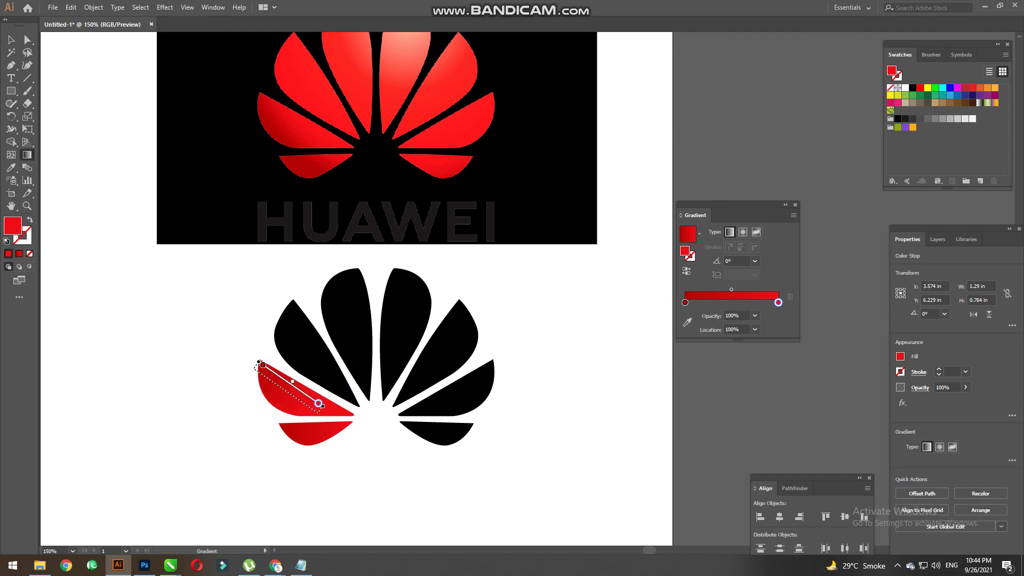
pyautogui.moveTo(262, 393); pyautogui.dragTo(337, 412)
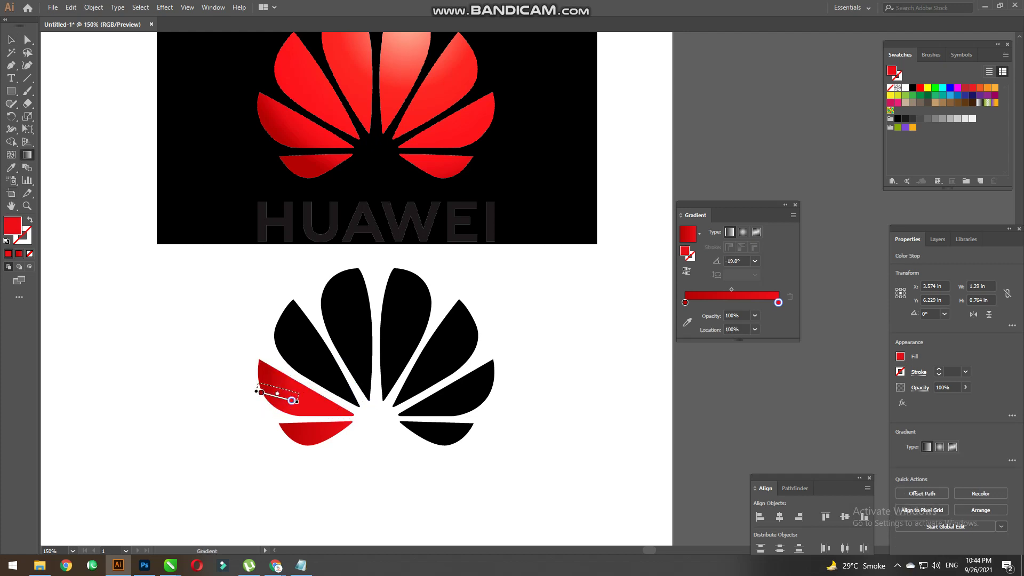
pyautogui.moveTo(271, 414); pyautogui.dragTo(330, 386)
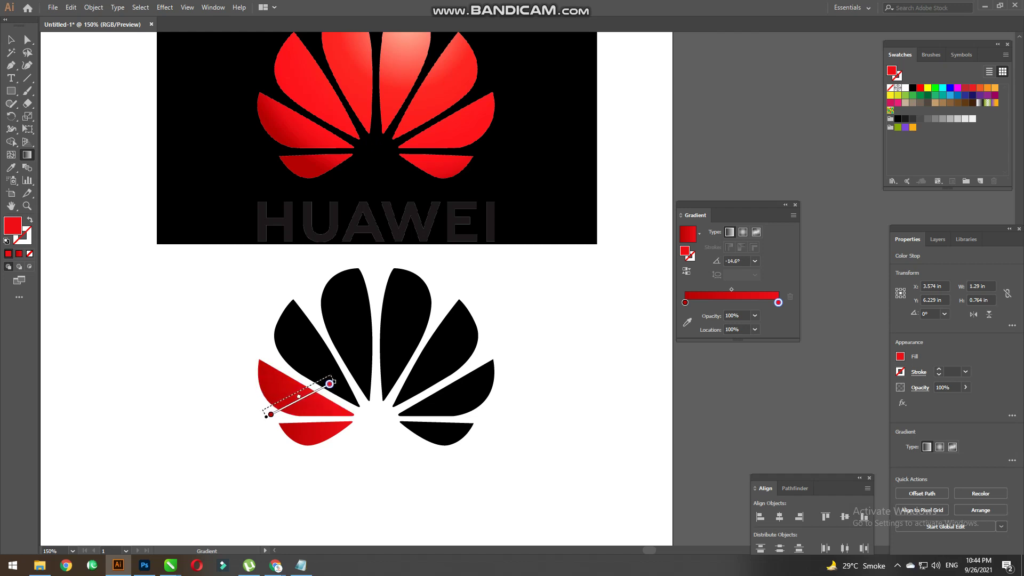
pyautogui.moveTo(270, 414)
pyautogui.mouseDown()
pyautogui.moveTo(331, 382)
pyautogui.moveTo(288, 393)
pyautogui.mouseUp()
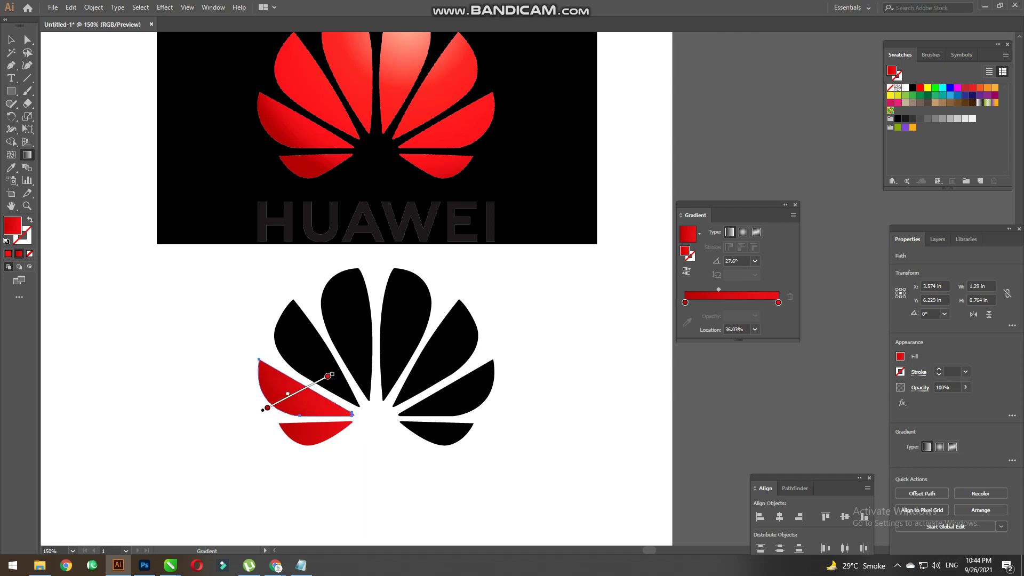
pyautogui.click(11, 40)
pyautogui.click(302, 380)
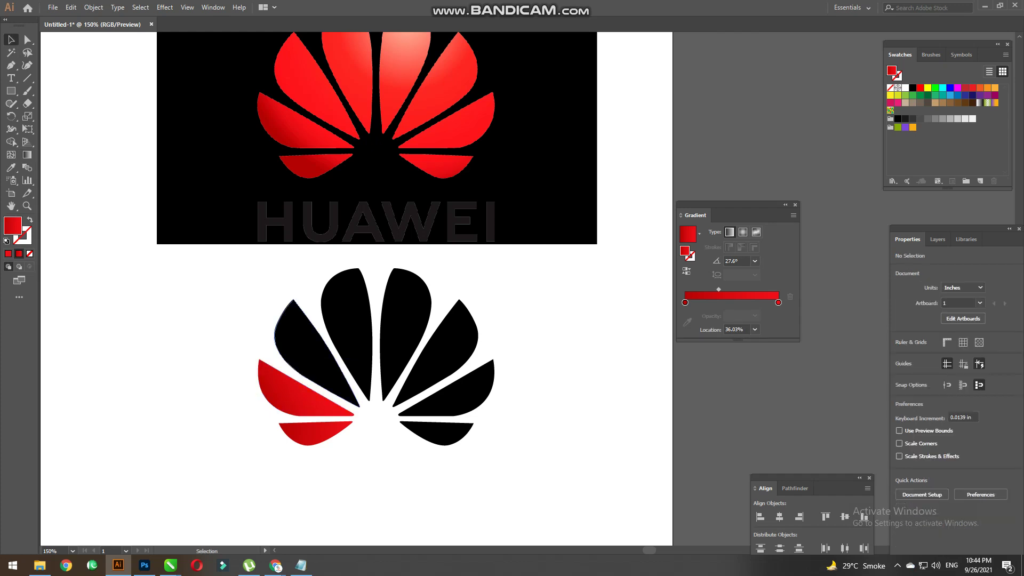
# Give the upper-left petal the red gradient with a brighter starting red.
pyautogui.click(319, 351)
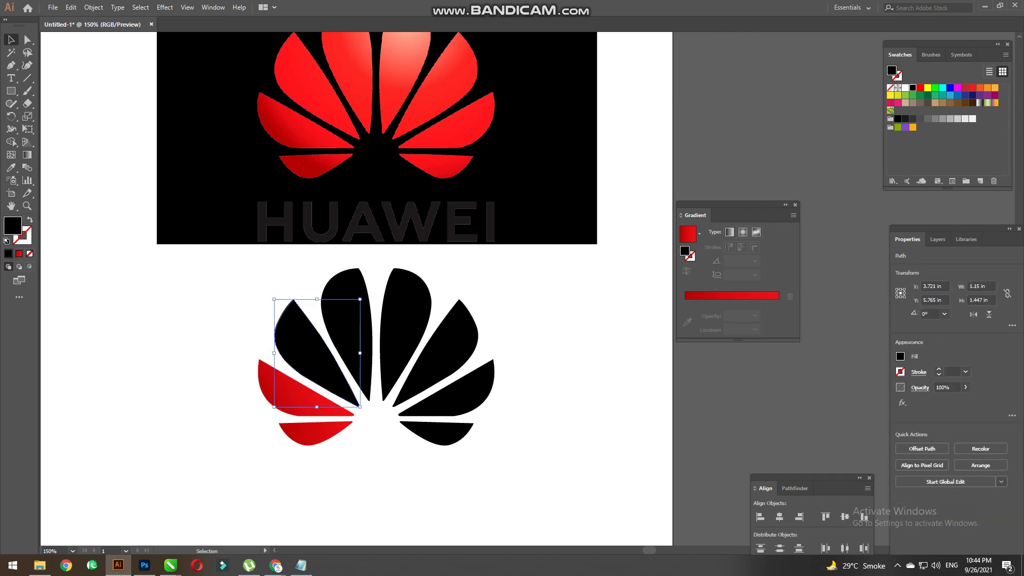
pyautogui.press('.')
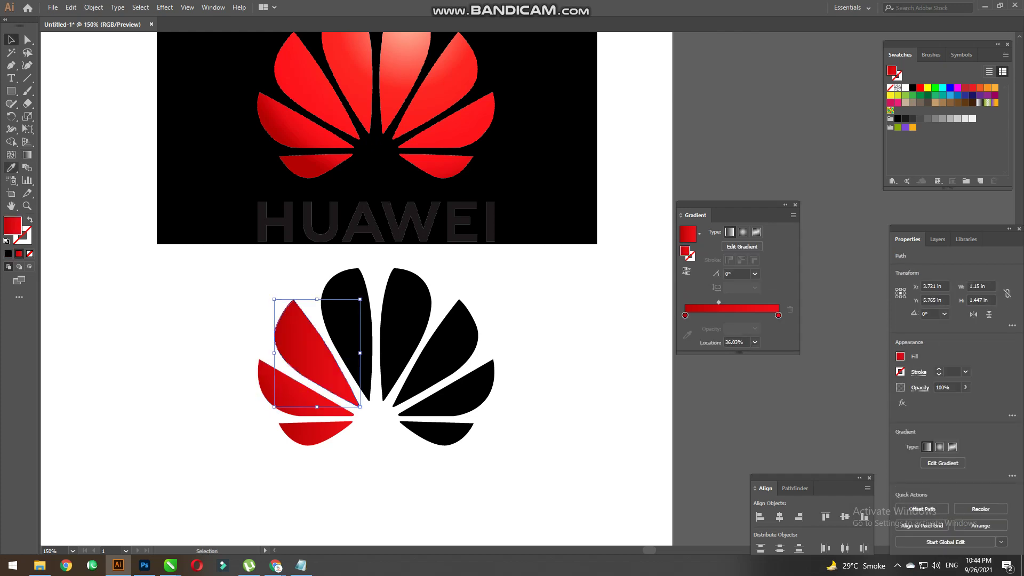
pyautogui.click(684, 315)
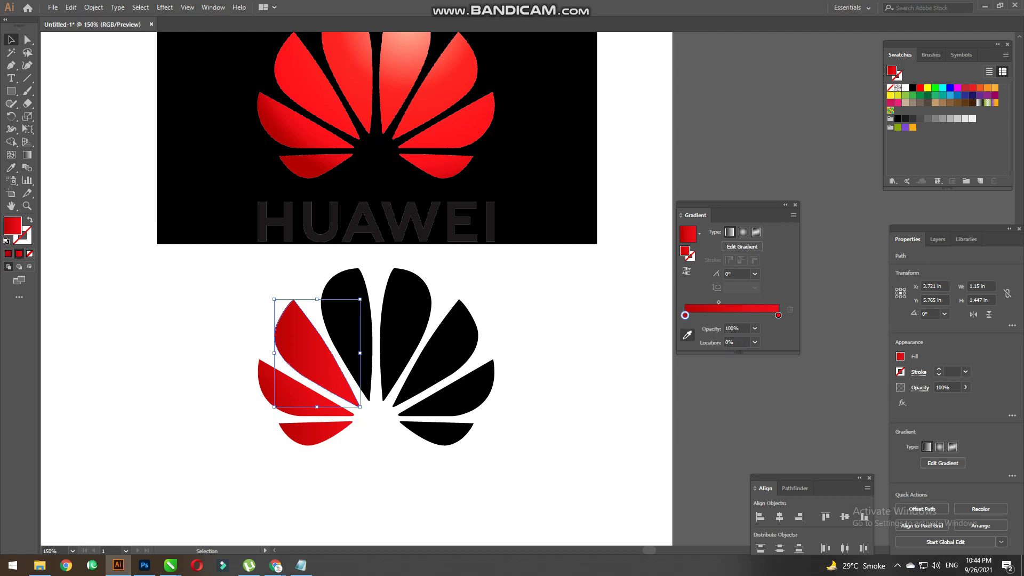
pyautogui.click(686, 335)
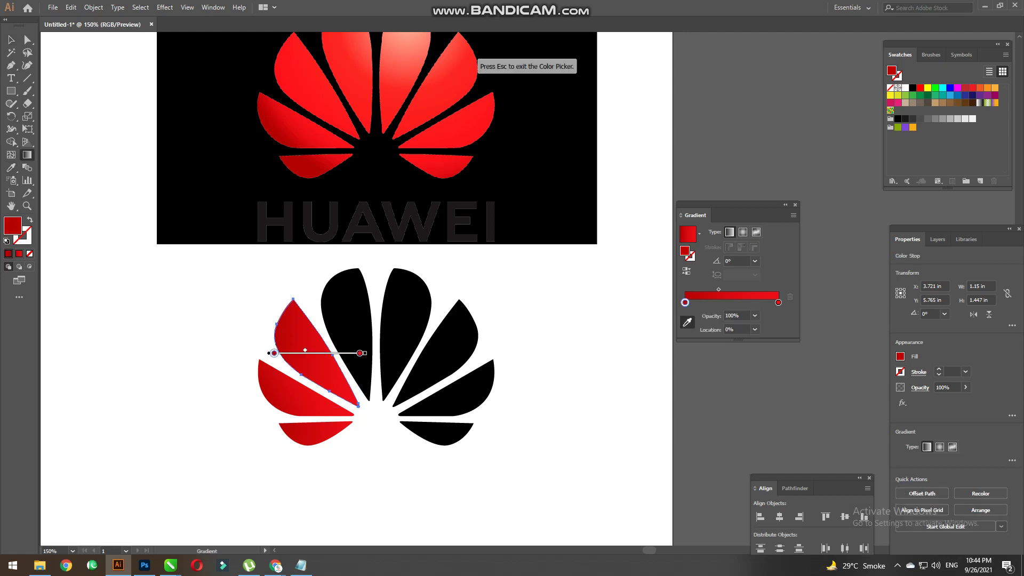
pyautogui.click(463, 54)
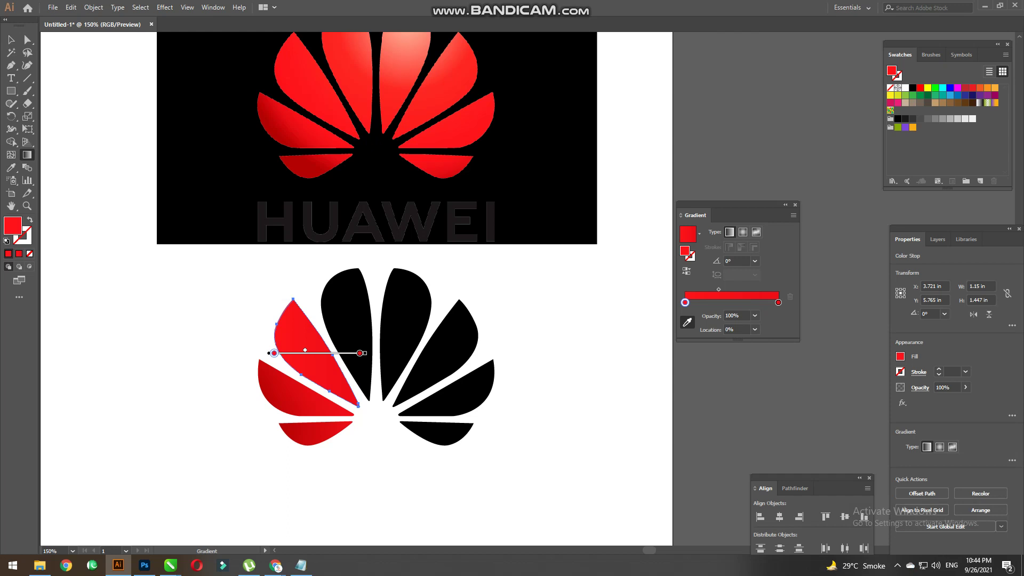
pyautogui.click(778, 303)
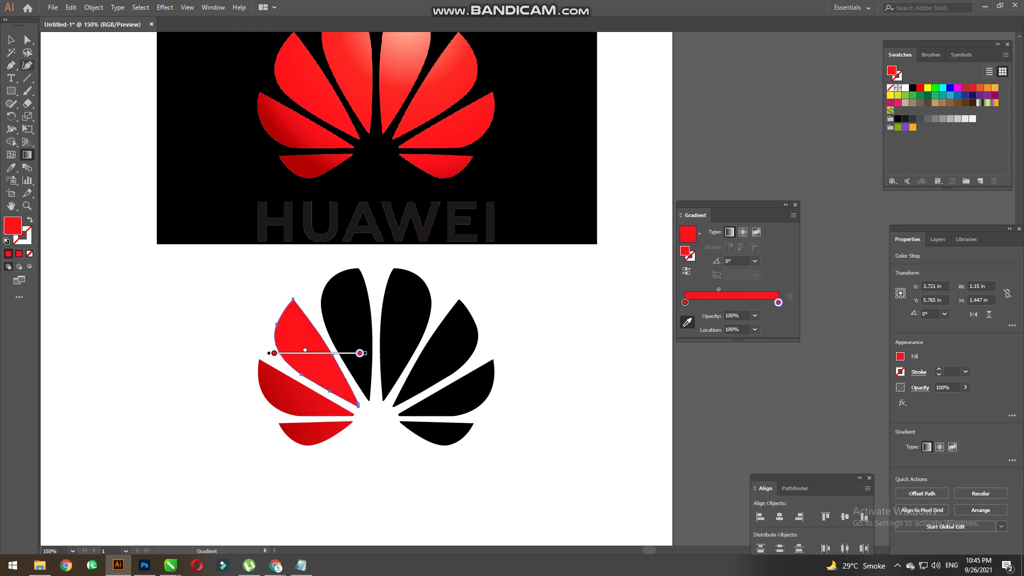
pyautogui.click(11, 39)
# Apply the red gradient to the black petal left of centre and select its start and end stops.
pyautogui.click(347, 331)
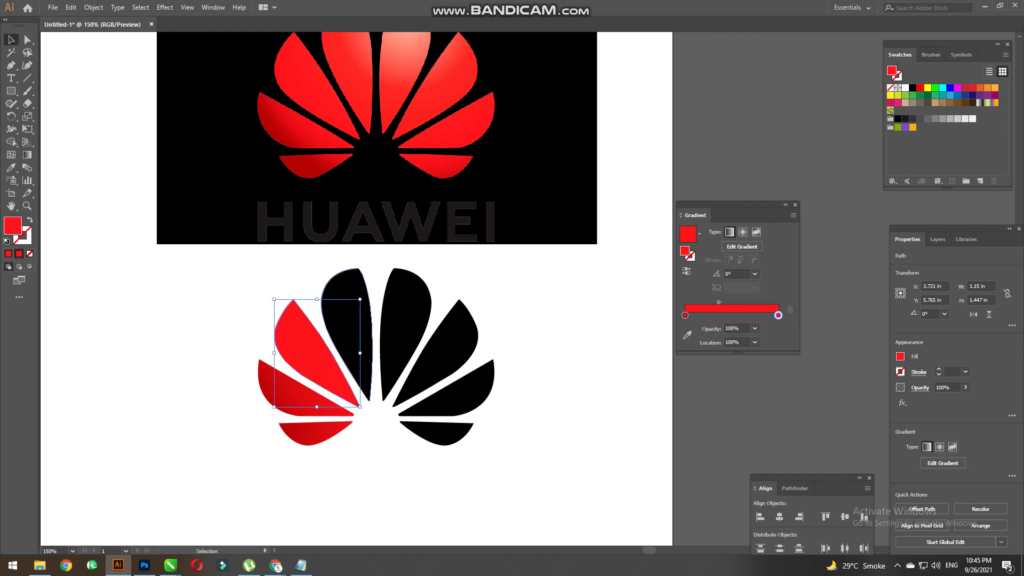
pyautogui.press('.')
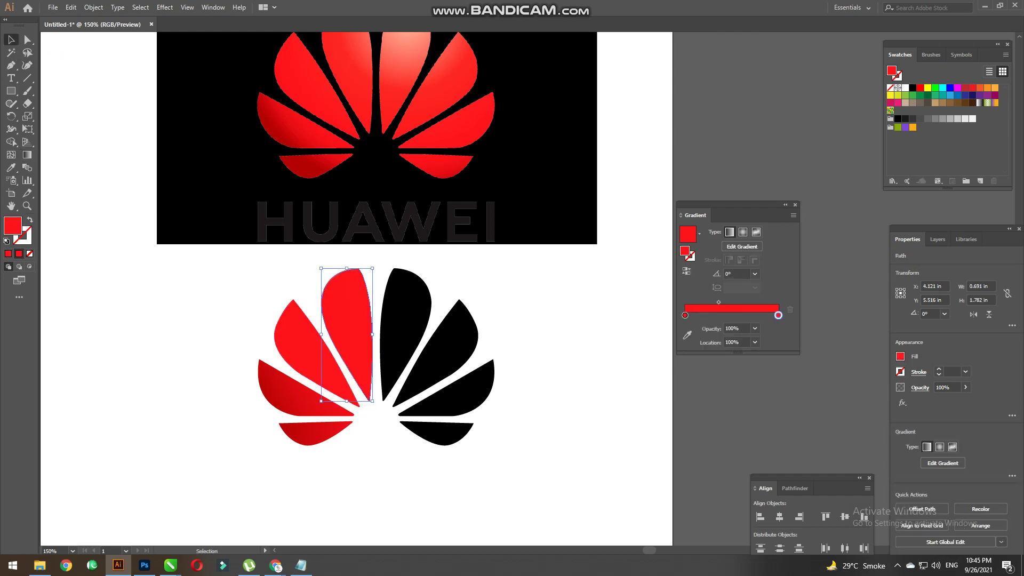
pyautogui.press('g')
pyautogui.click(687, 322)
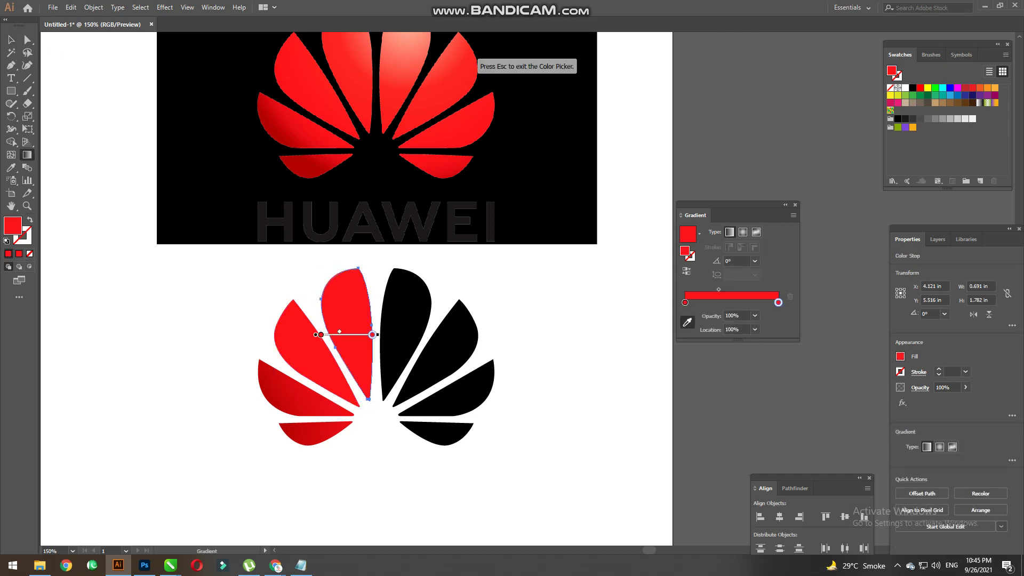
pyautogui.scroll(-1, 349, 388)
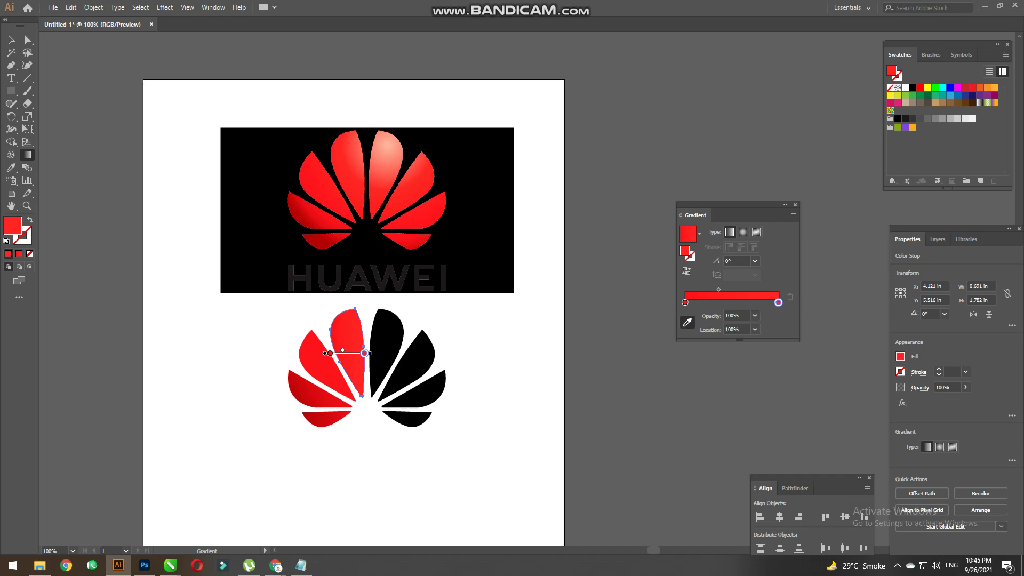
pyautogui.click(684, 302)
pyautogui.click(777, 302)
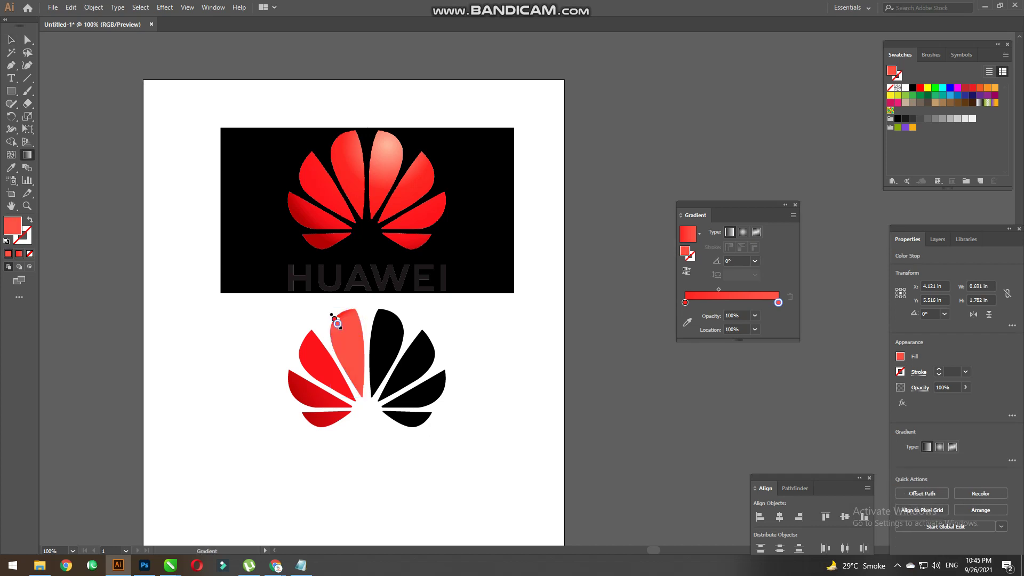
# Redraw the gradient across the petal's width, then deselect to review the logo.
pyautogui.moveTo(333, 317); pyautogui.dragTo(372, 388)
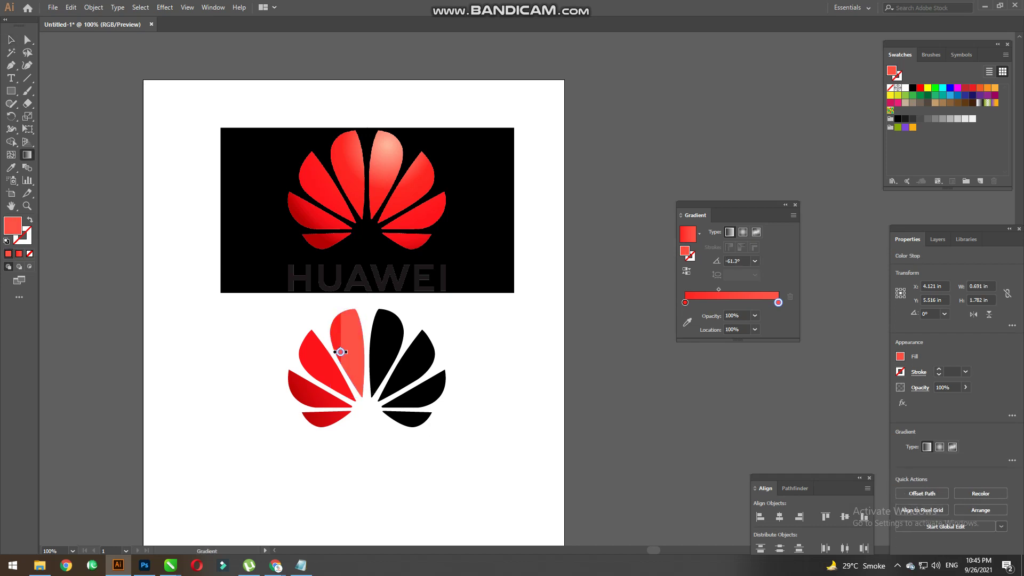
pyautogui.moveTo(336, 353); pyautogui.dragTo(368, 356)
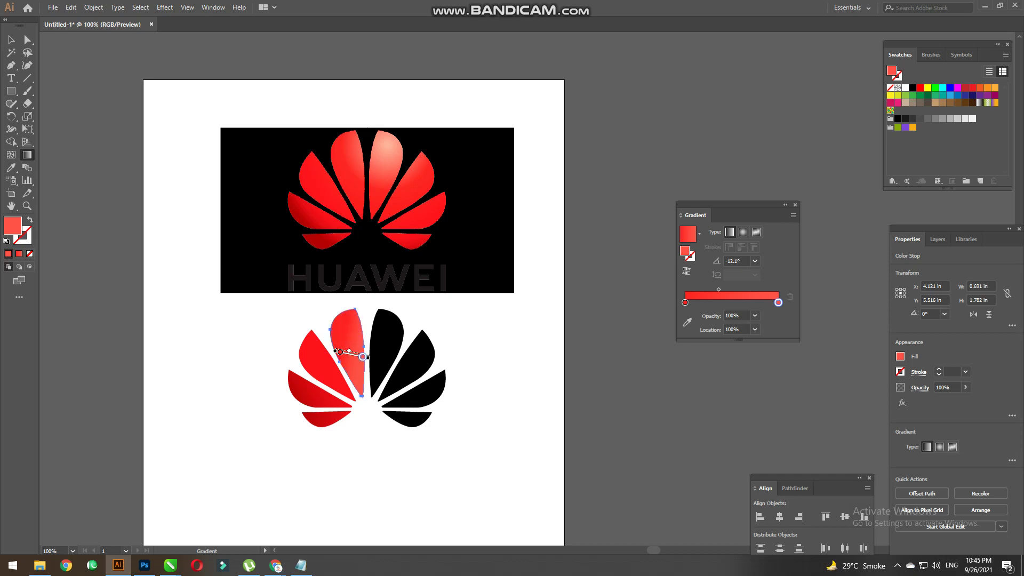
pyautogui.click(10, 40)
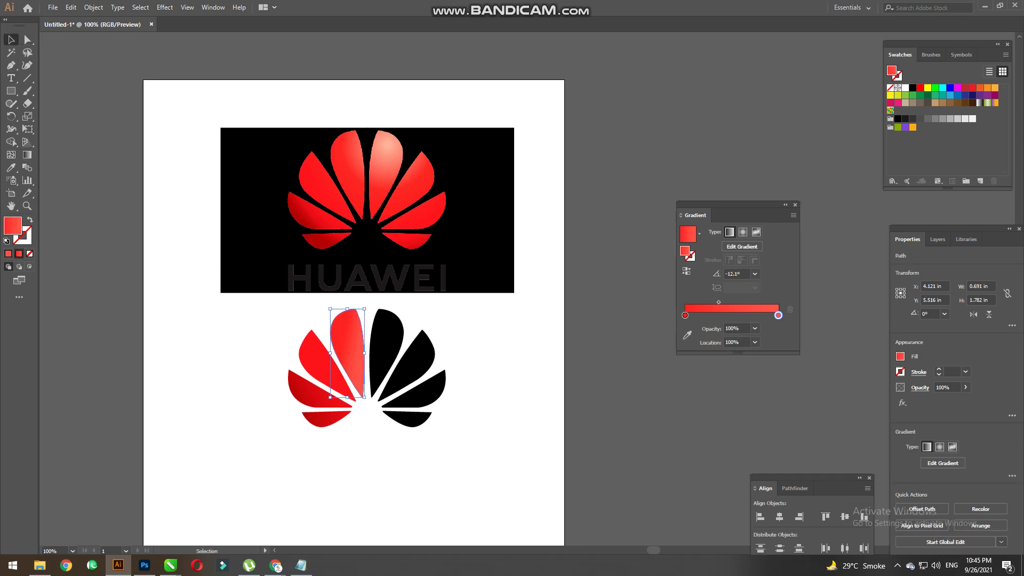
pyautogui.click(176, 346)
pyautogui.scroll(1, 368, 332)
pyautogui.scroll(-1, 322, 413)
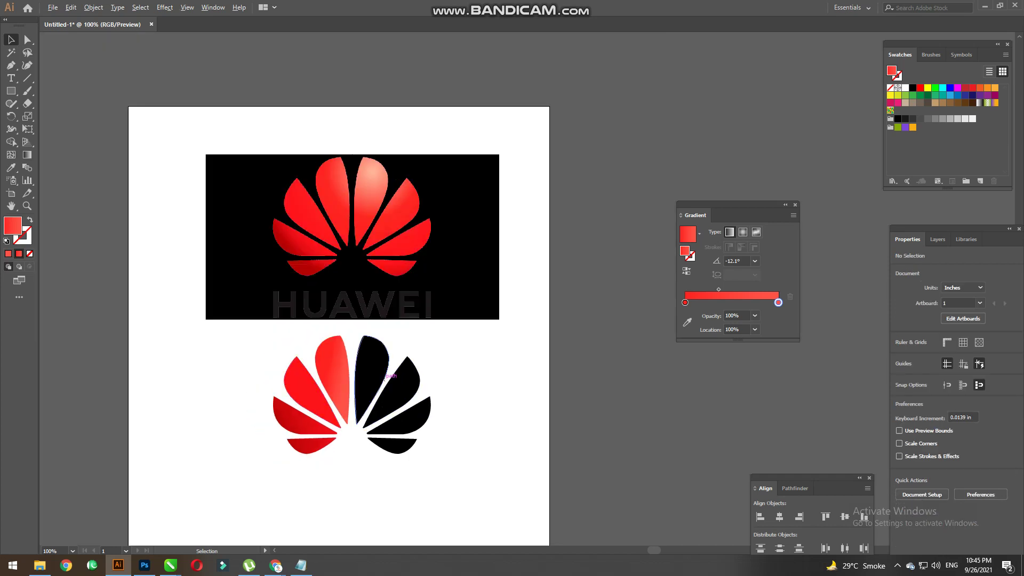
# Eyedropper the upper-left petal's red gradient onto the right-of-centre petal, set it to Radial and reversed.
pyautogui.scroll(1, 385, 378)
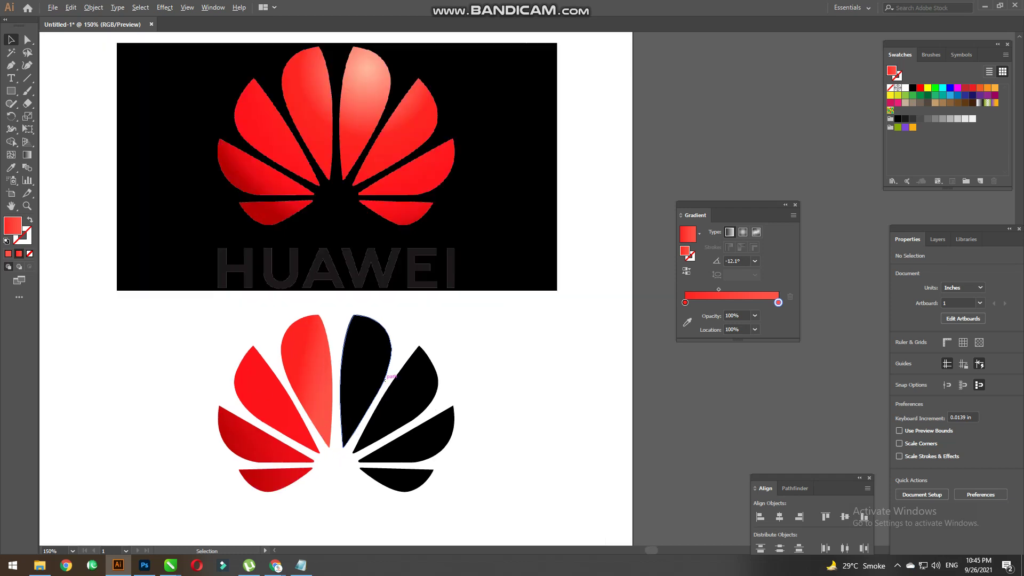
pyautogui.moveTo(384, 378); pyautogui.dragTo(396, 336)
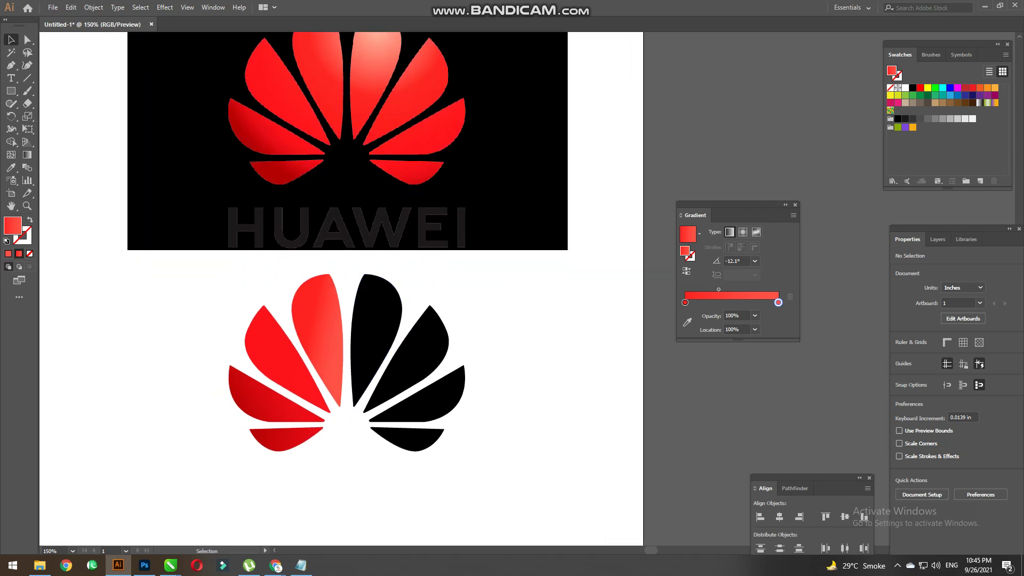
pyautogui.scroll(-1, 298, 414)
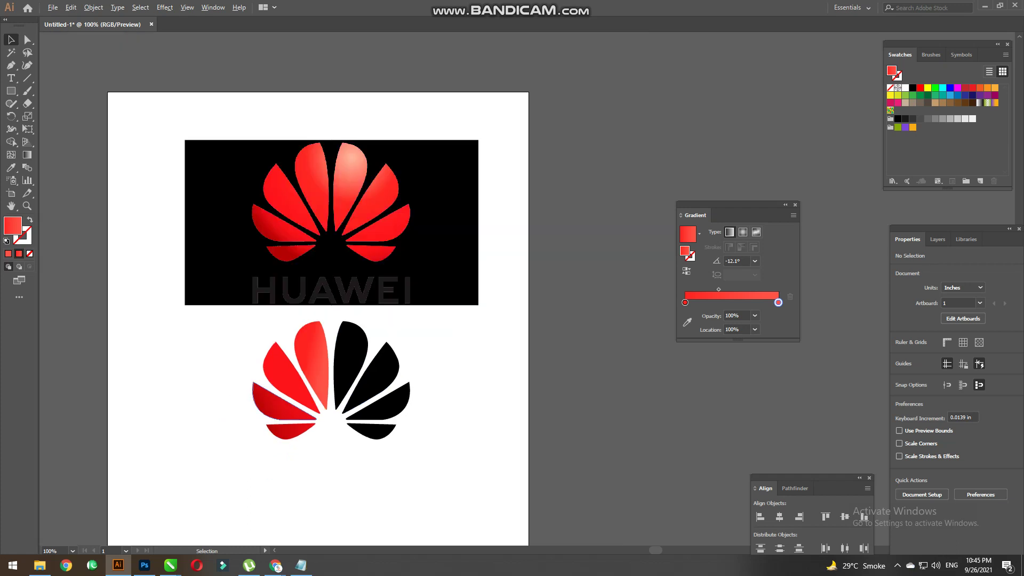
pyautogui.click(312, 368)
pyautogui.click(351, 368)
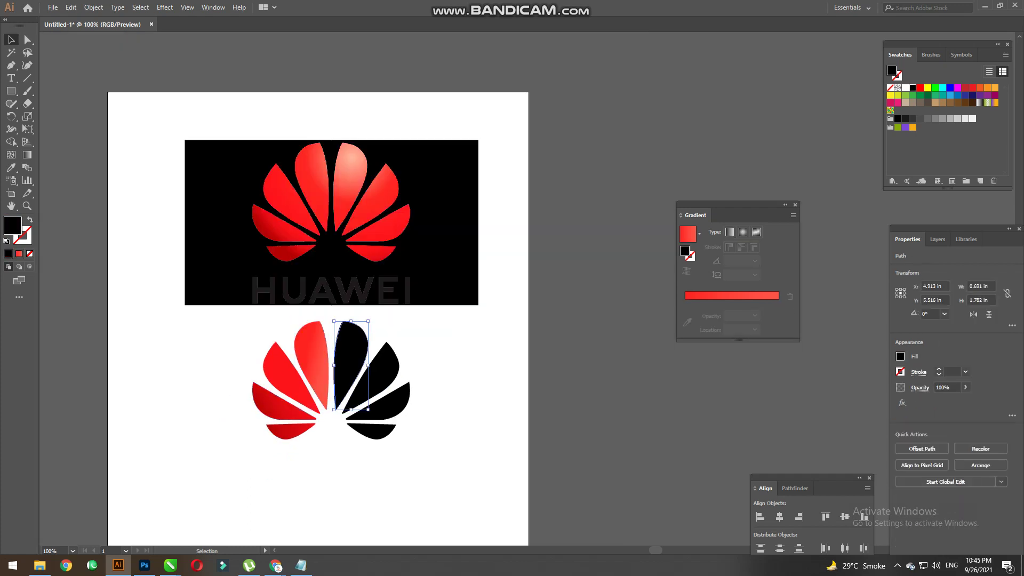
pyautogui.press('i')
pyautogui.click(312, 368)
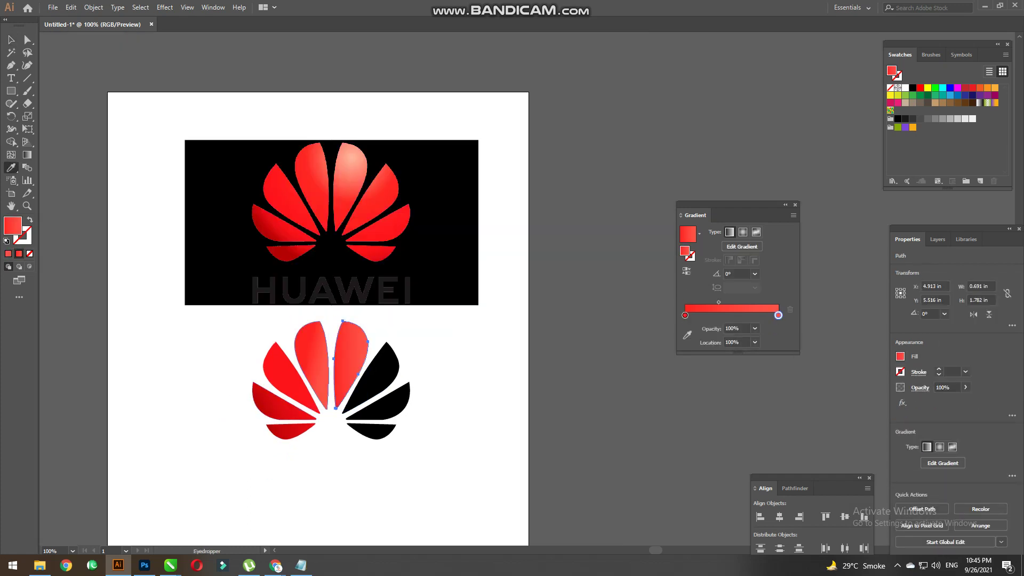
pyautogui.click(12, 40)
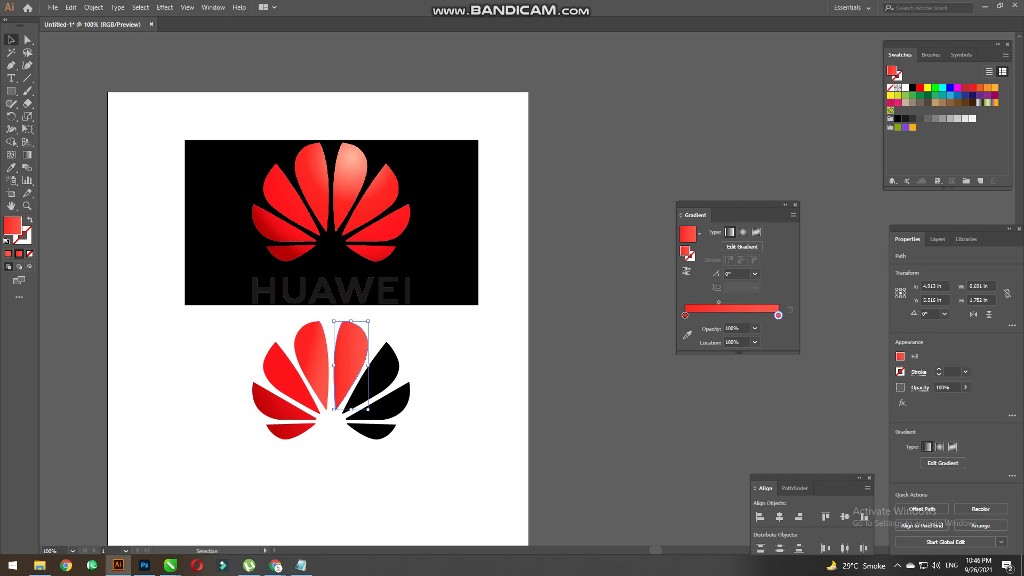
pyautogui.click(742, 232)
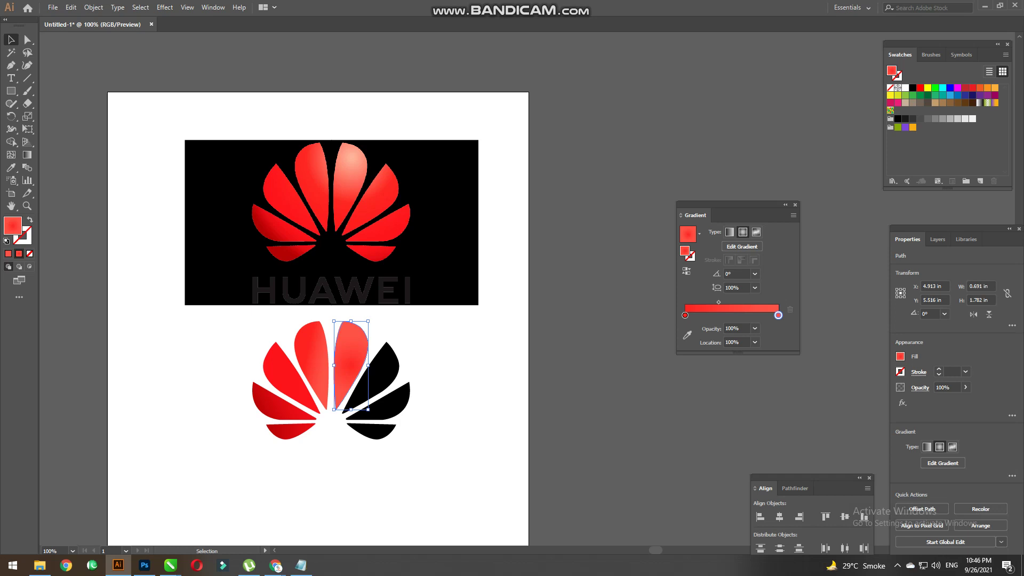
pyautogui.click(686, 271)
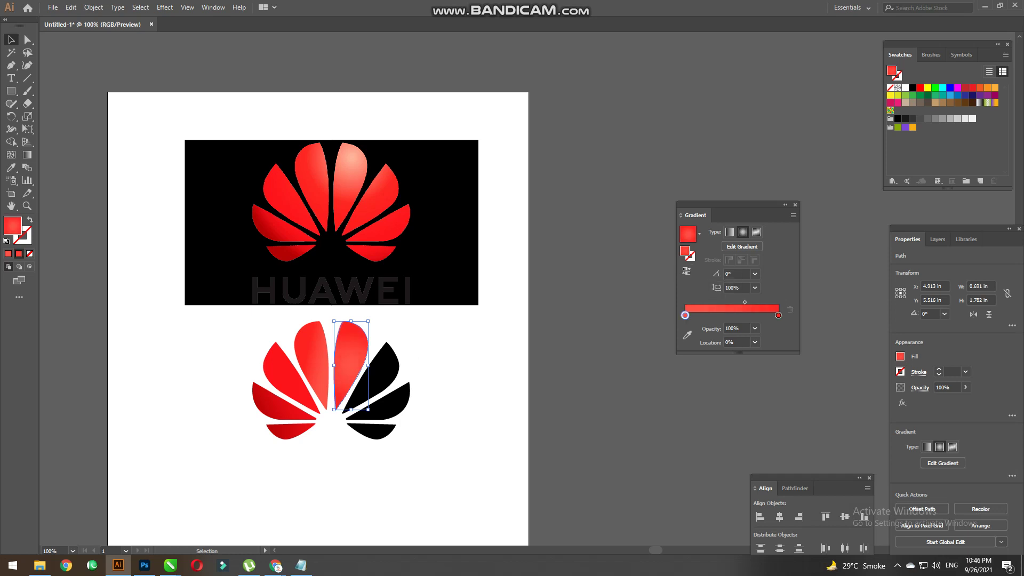
# Redraw the radial gradient at an angle down along the right-of-centre petal.
pyautogui.click(27, 154)
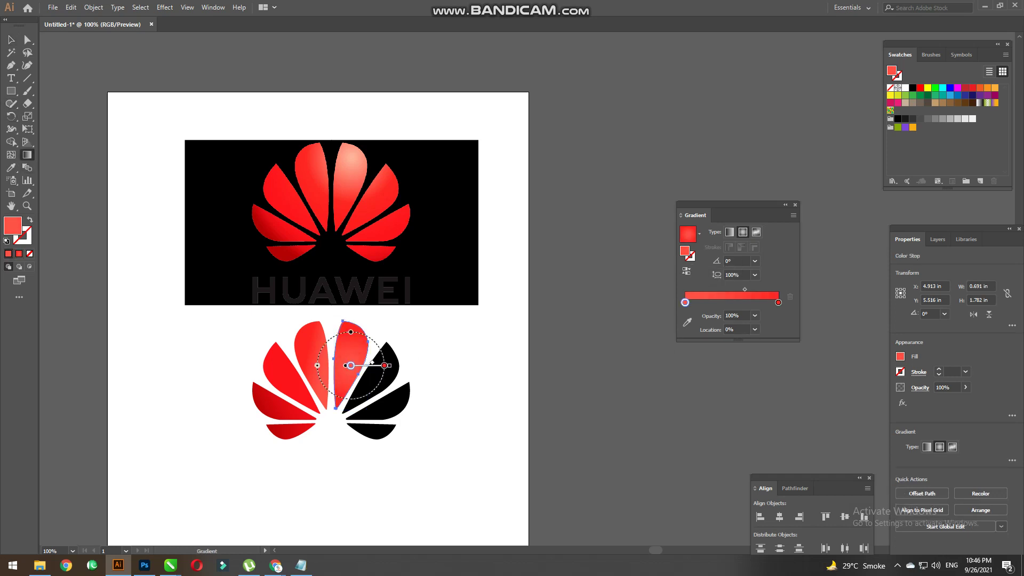
pyautogui.moveTo(360, 339); pyautogui.dragTo(350, 355)
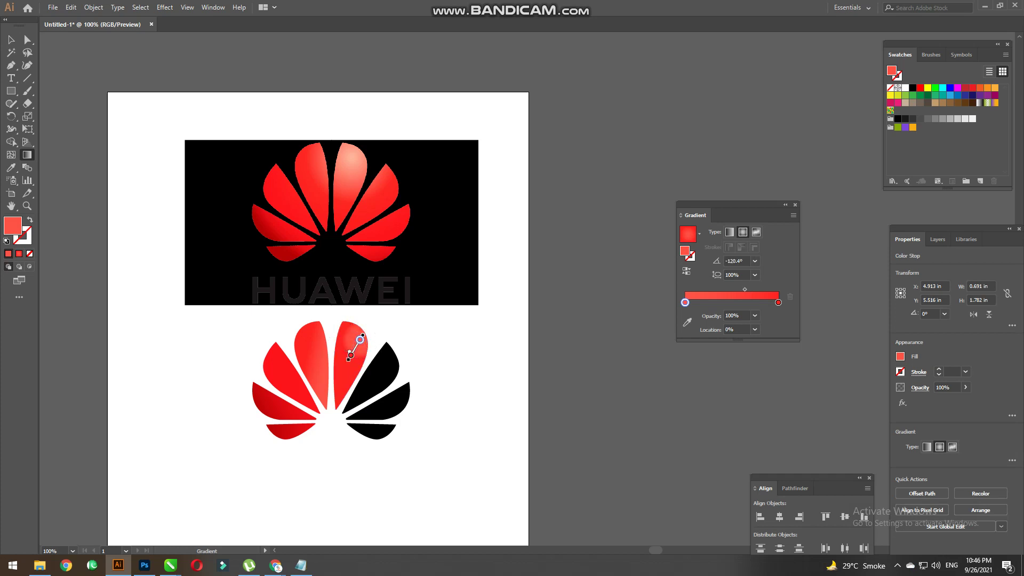
pyautogui.moveTo(354, 349); pyautogui.dragTo(351, 352)
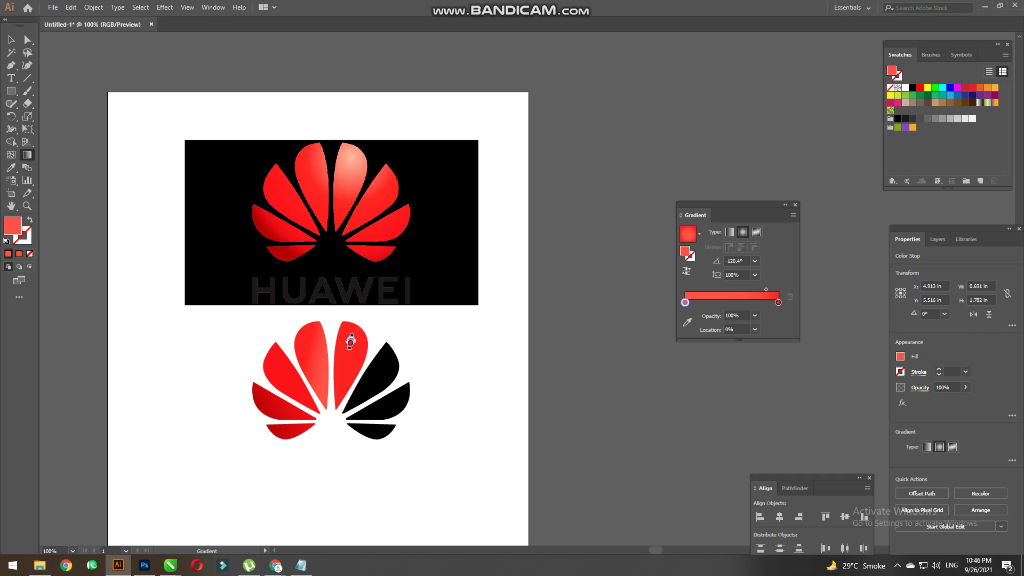
pyautogui.moveTo(351, 340)
pyautogui.mouseDown()
pyautogui.moveTo(345, 366)
pyautogui.moveTo(348, 350)
pyautogui.mouseUp()
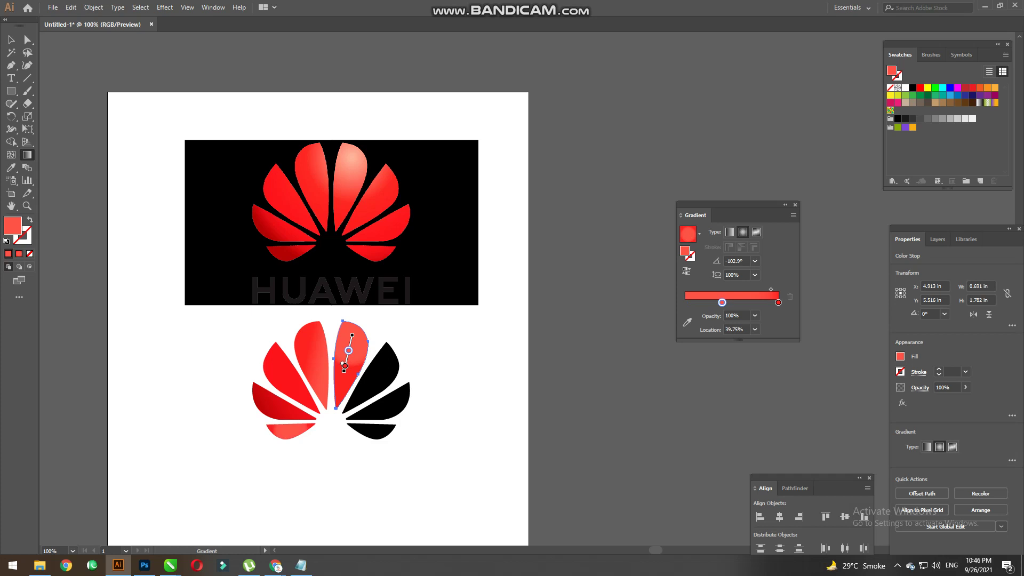
pyautogui.press('v')
pyautogui.click(273, 354)
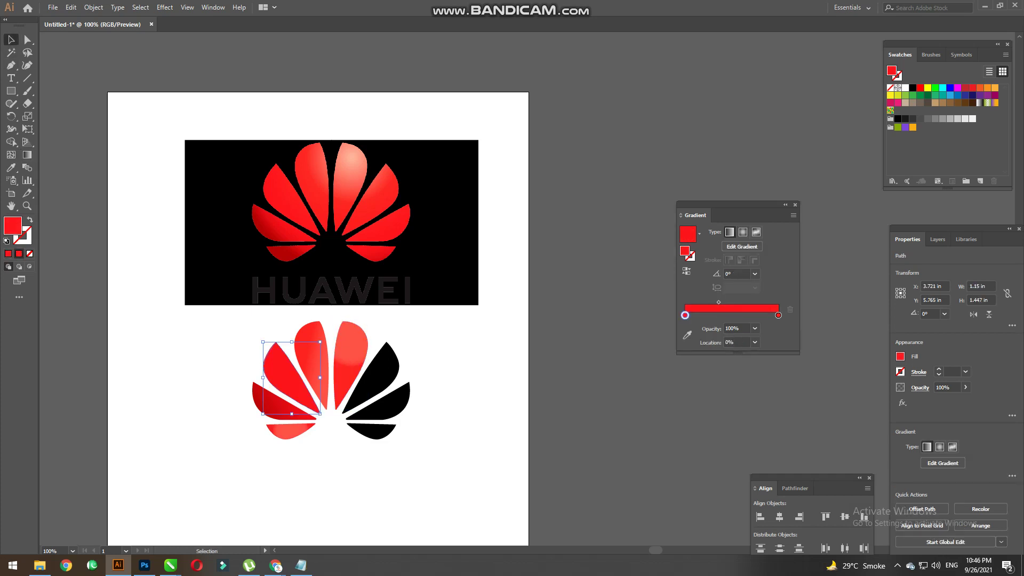
pyautogui.click(350, 363)
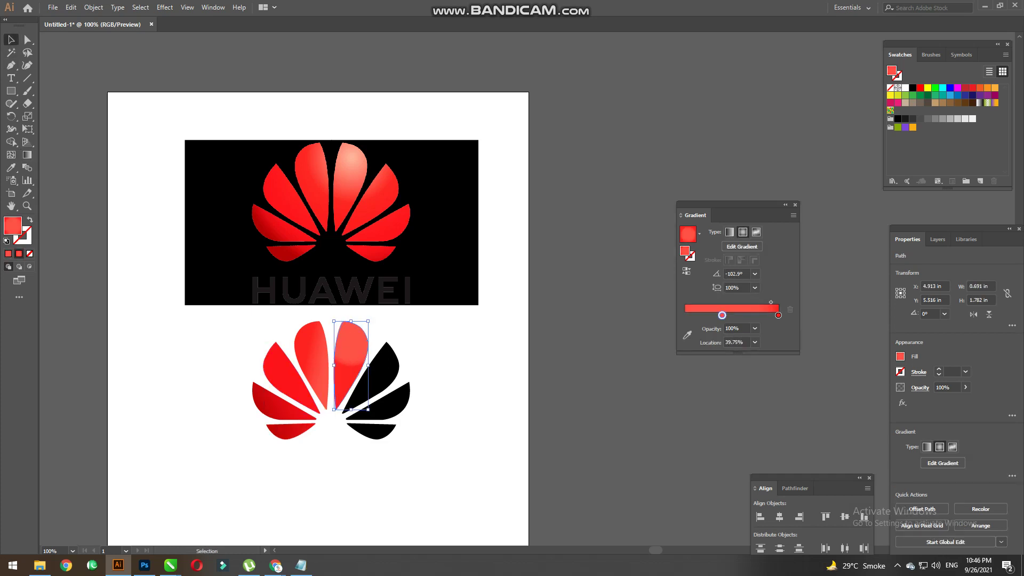
# Re-angle the gradient toward the upper right, add a stop at 85.52%, and deselect.
pyautogui.press('g')
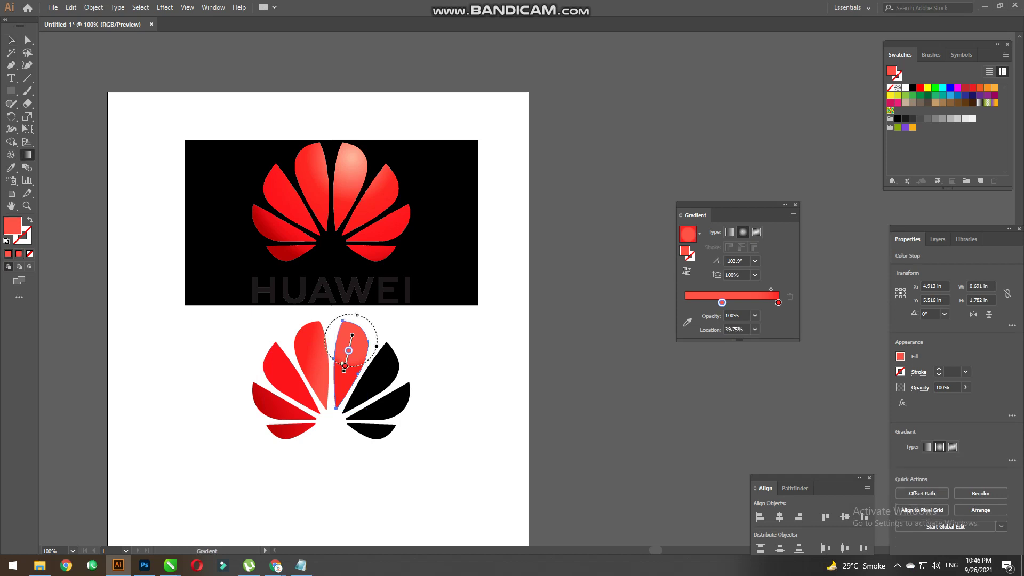
pyautogui.moveTo(349, 351)
pyautogui.mouseDown()
pyautogui.moveTo(345, 365)
pyautogui.moveTo(348, 351)
pyautogui.mouseUp()
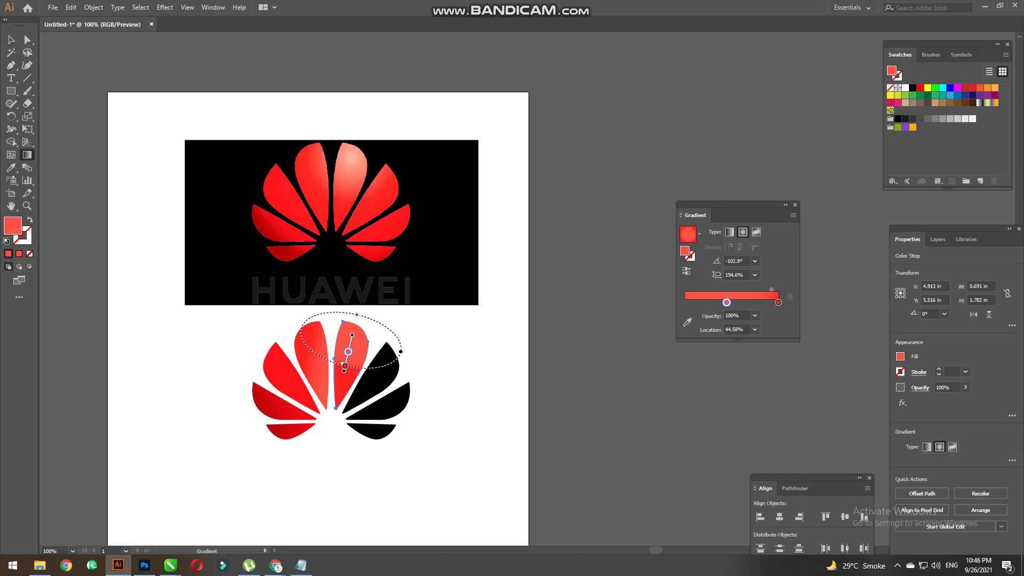
pyautogui.press('v')
pyautogui.hotkey('ctrl', 'z')
pyautogui.hotkey('ctrl', 'z')
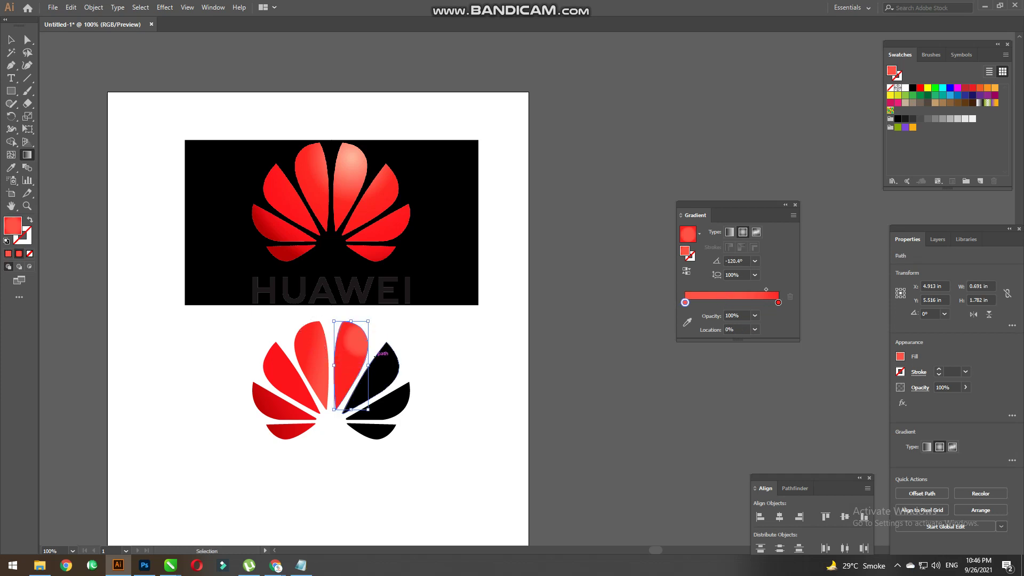
pyautogui.press('g')
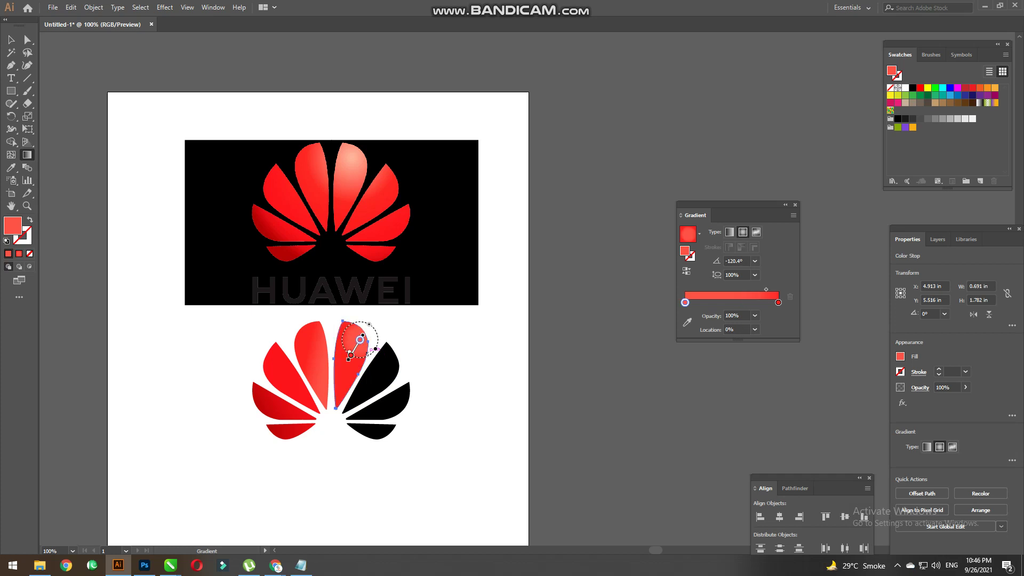
pyautogui.moveTo(350, 355); pyautogui.dragTo(377, 333)
pyautogui.click(372, 335)
pyautogui.hotkey('ctrl', 'z')
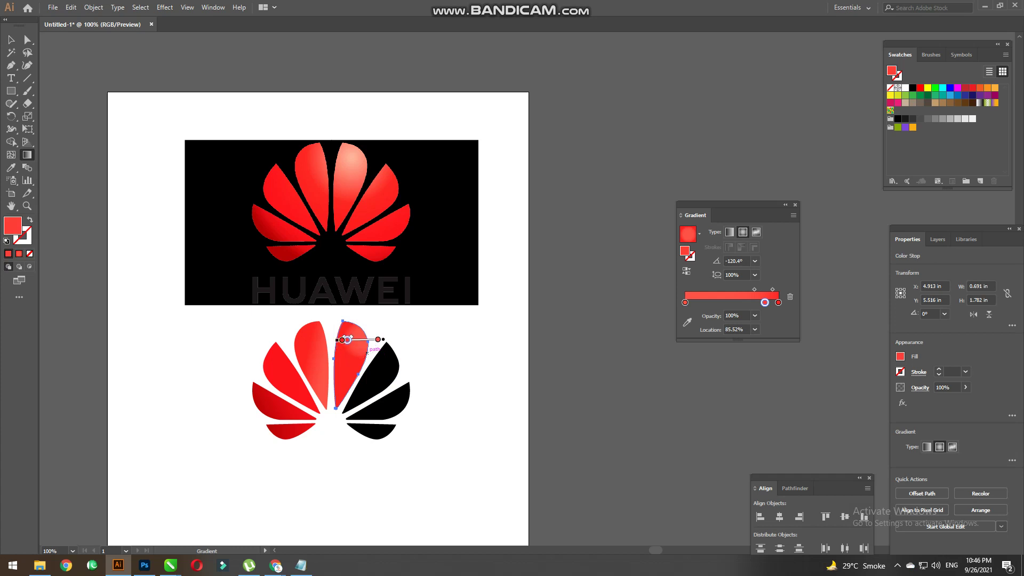
pyautogui.press('v')
pyautogui.hotkey('ctrl', 'shift', 'a')
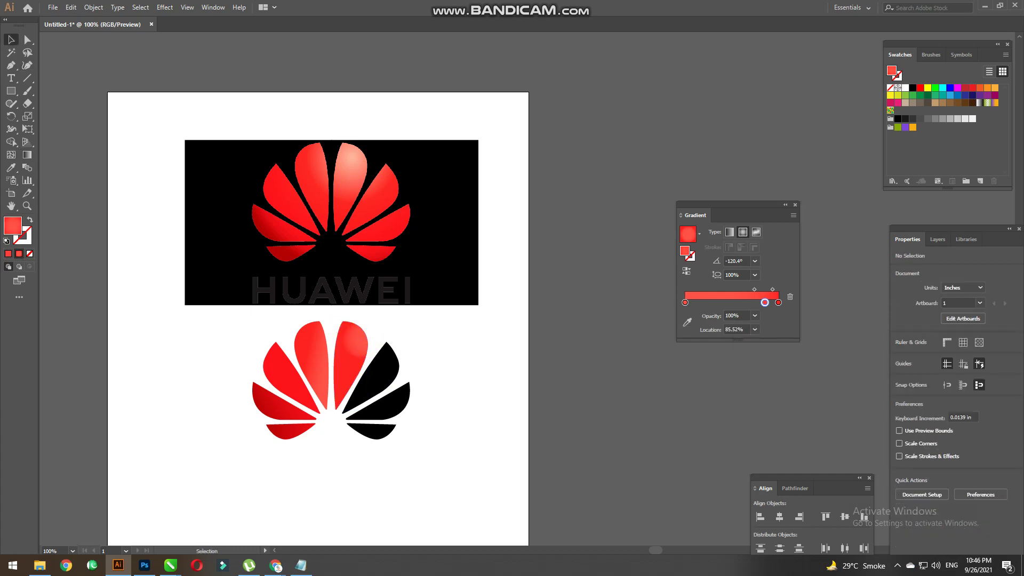
# Give the gradient's starting stop a light salmon colour and reshape the radial gradient from the petal base.
pyautogui.click(346, 355)
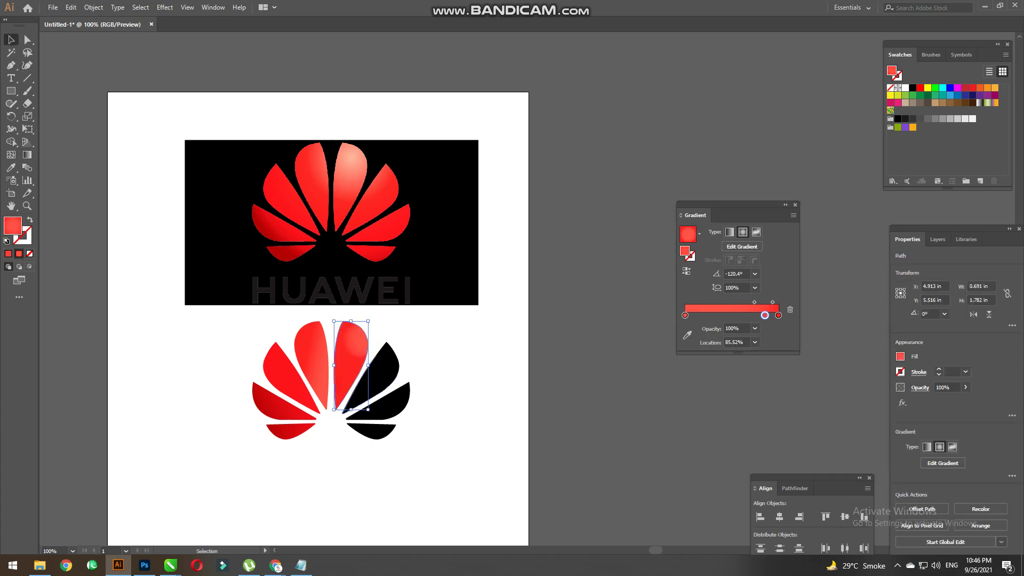
pyautogui.click(684, 316)
pyautogui.click(687, 335)
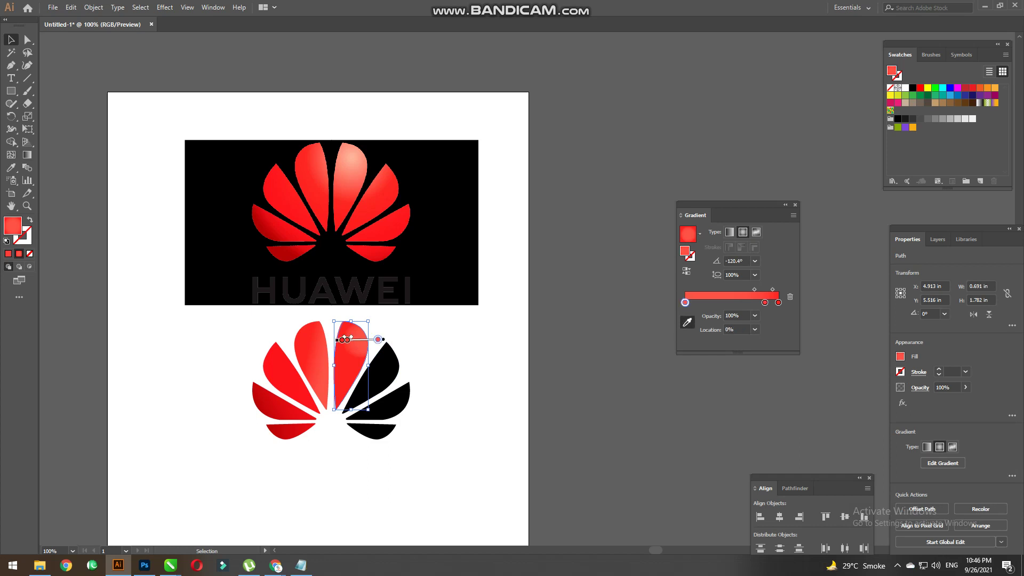
pyautogui.click(351, 158)
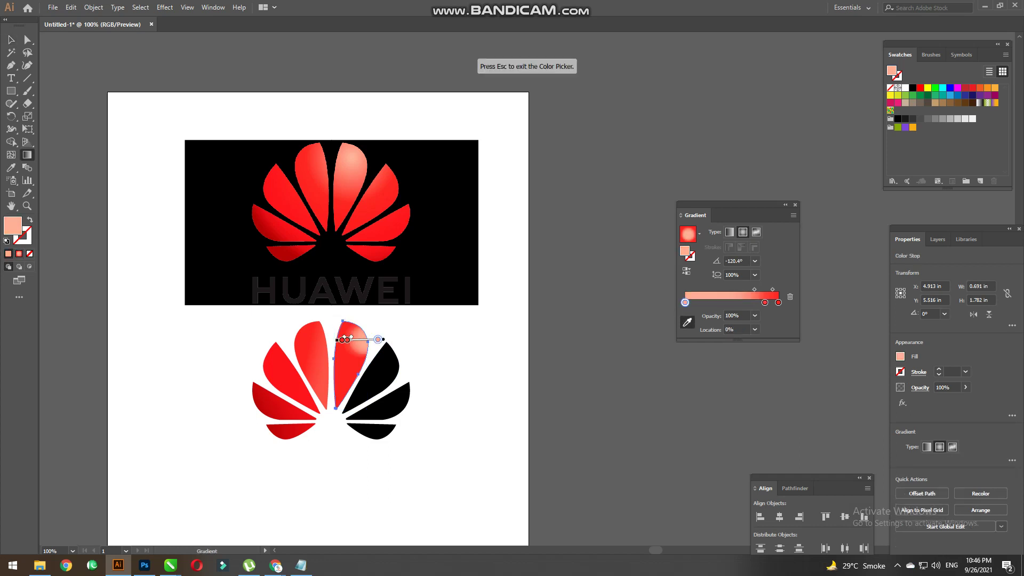
pyautogui.moveTo(733, 302); pyautogui.dragTo(728, 302)
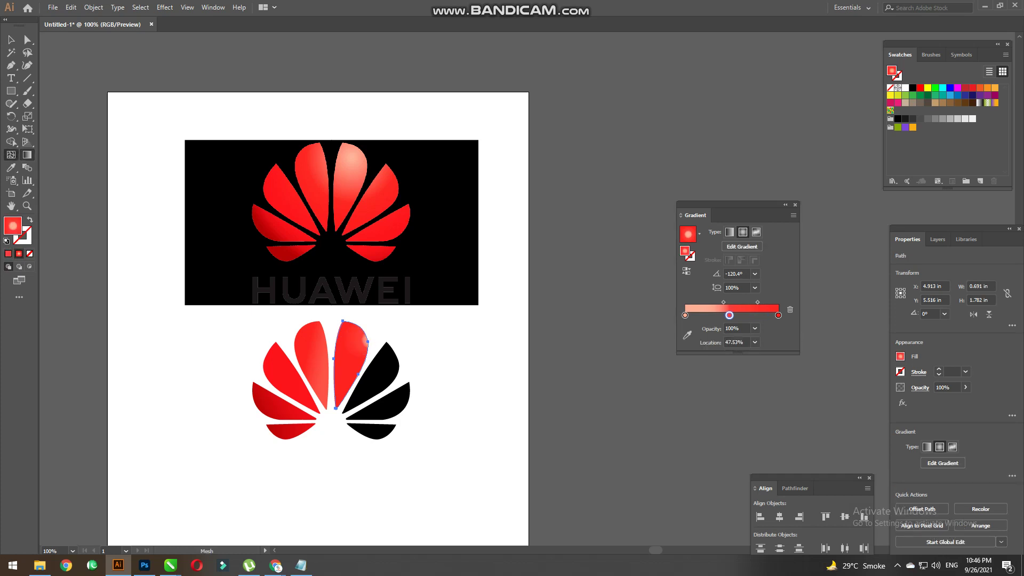
pyautogui.moveTo(341, 404)
pyautogui.mouseDown()
pyautogui.moveTo(353, 320)
pyautogui.moveTo(269, 294)
pyautogui.mouseUp()
pyautogui.click(350, 342)
pyautogui.moveTo(347, 352)
pyautogui.mouseDown()
pyautogui.moveTo(347, 339)
pyautogui.moveTo(333, 422)
pyautogui.mouseUp()
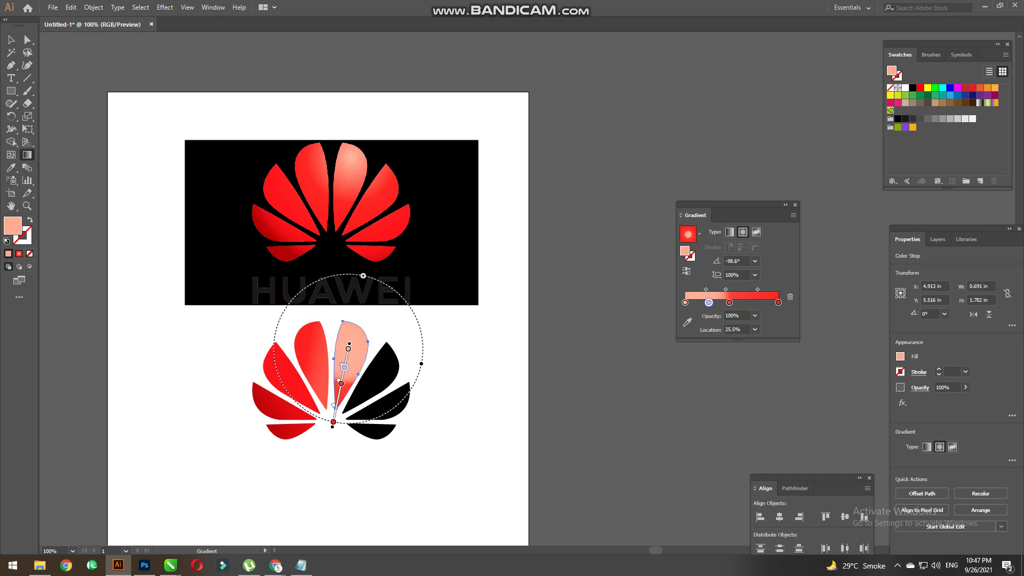
# Adjust the first stop's colour, then switch the gradient type to Linear.
pyautogui.moveTo(708, 302); pyautogui.dragTo(702, 303)
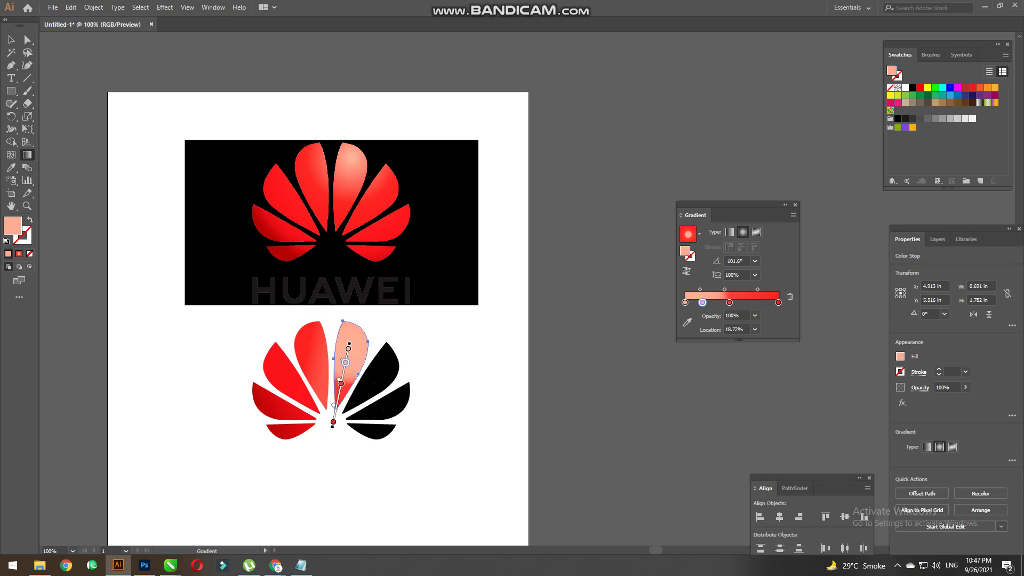
pyautogui.click(684, 302)
pyautogui.click(686, 322)
pyautogui.click(282, 368)
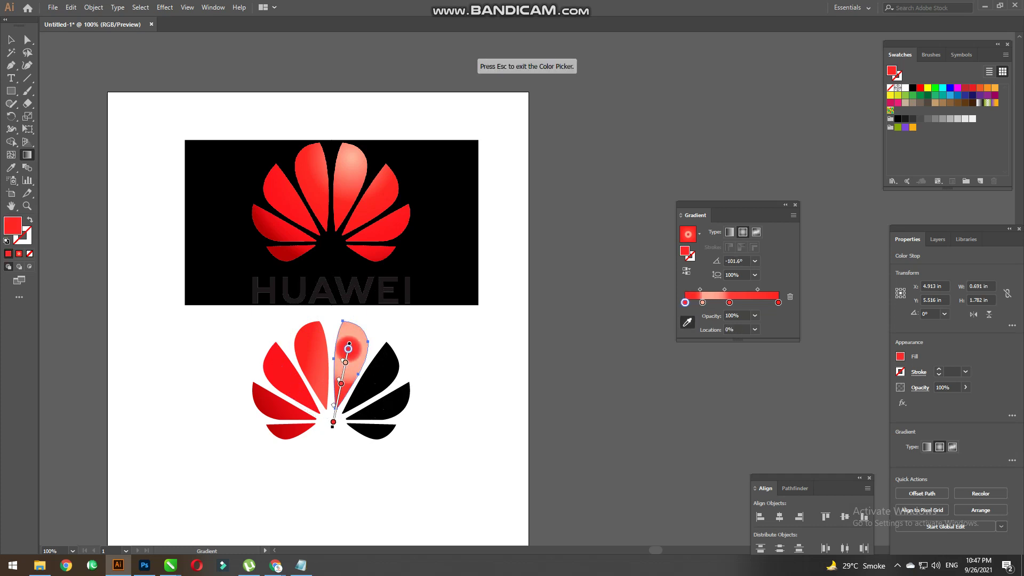
pyautogui.hotkey('ctrl', 'z')
pyautogui.press('v')
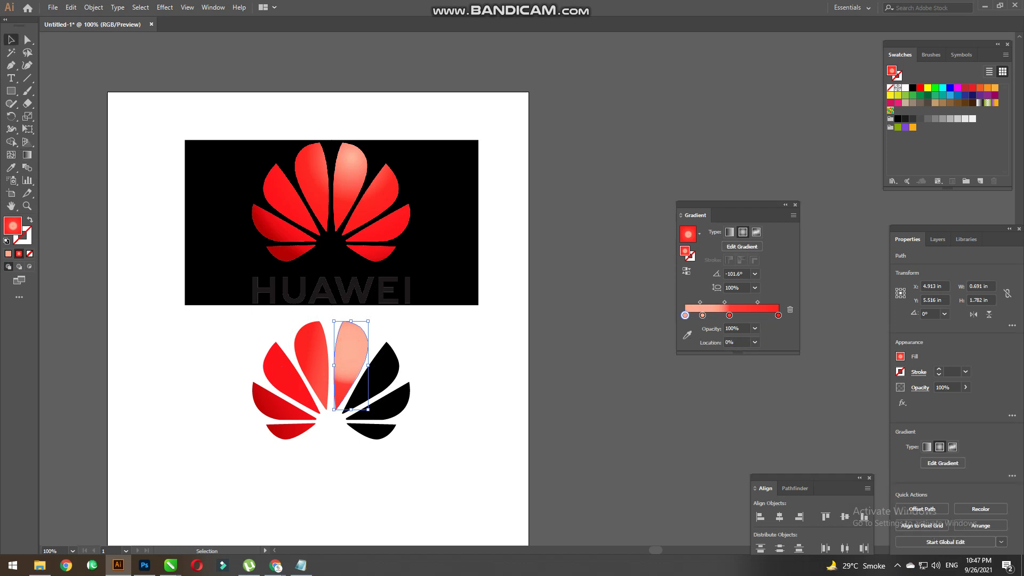
pyautogui.click(729, 232)
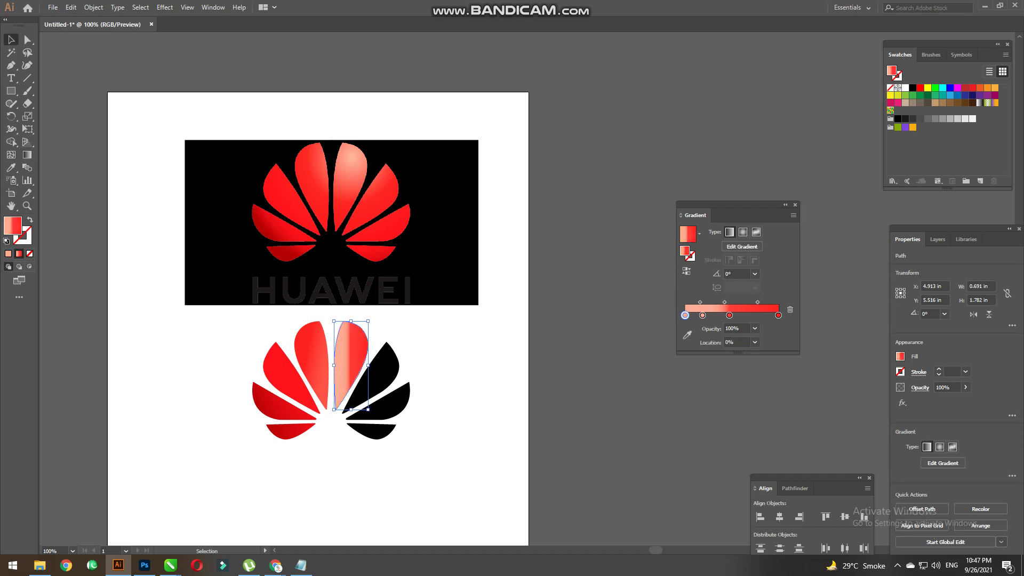
# Run the linear gradient diagonally down the petal and give its first stop a redder sampled colour.
pyautogui.click(27, 154)
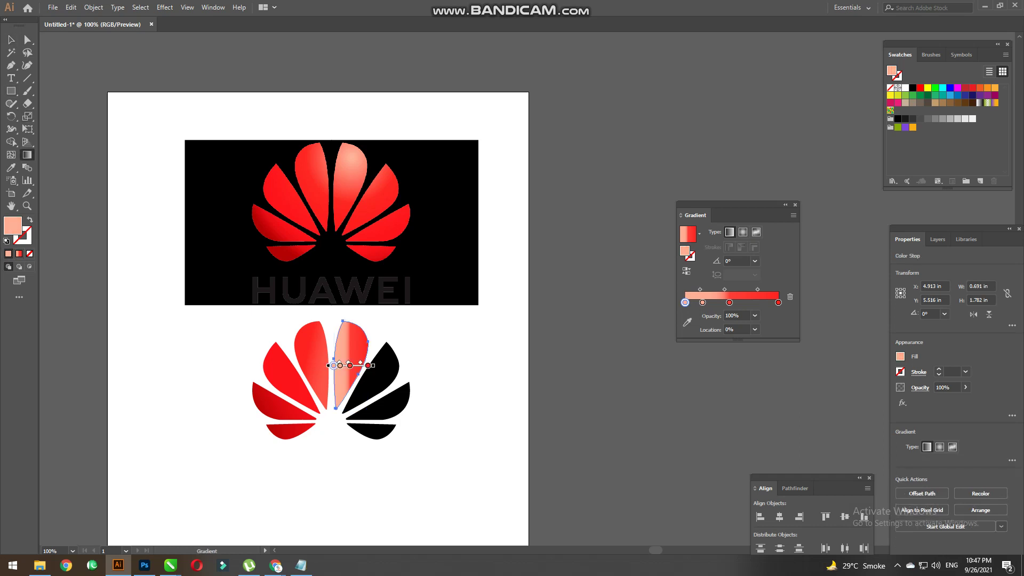
pyautogui.moveTo(357, 324); pyautogui.dragTo(335, 411)
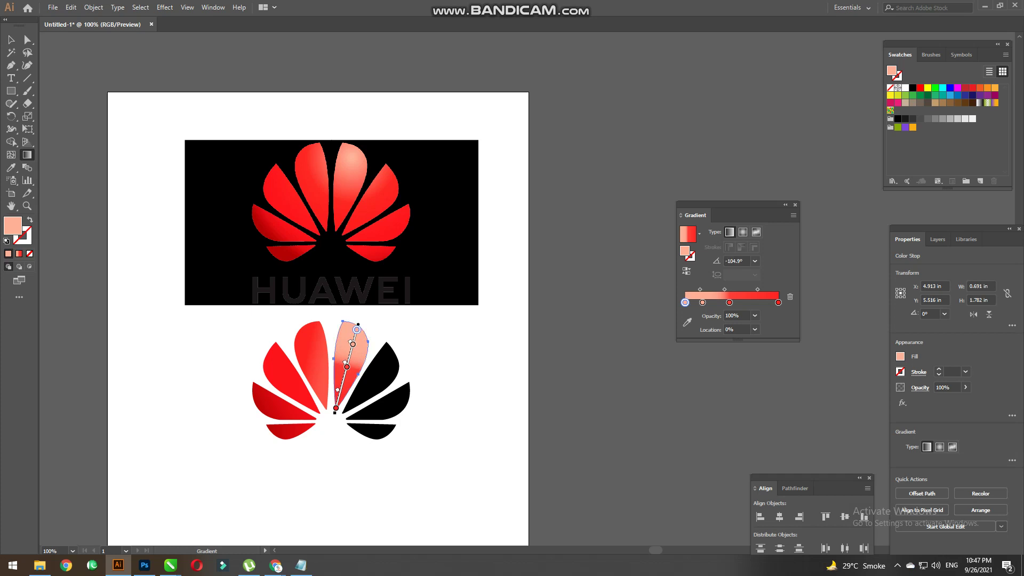
pyautogui.click(687, 322)
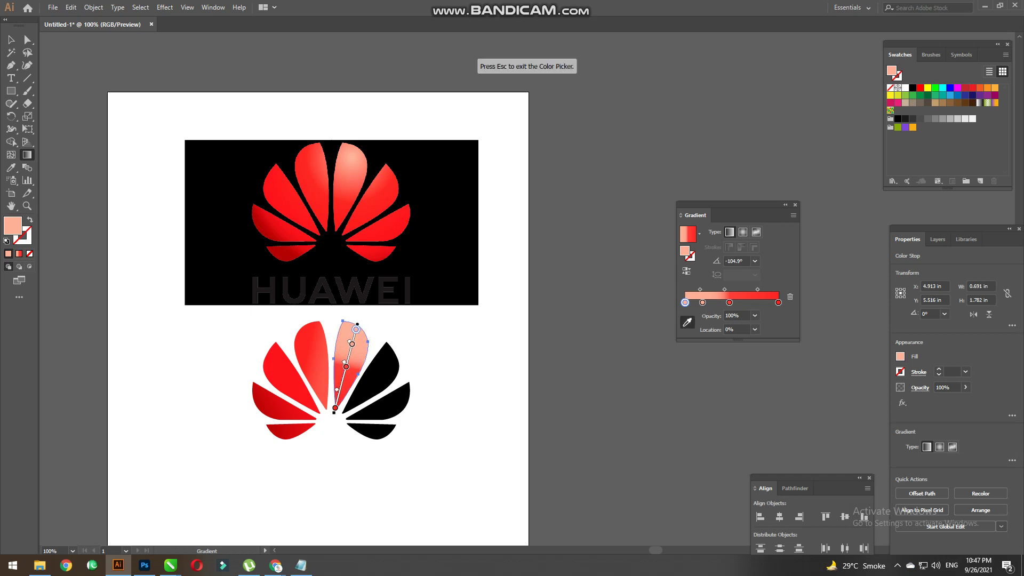
pyautogui.click(702, 302)
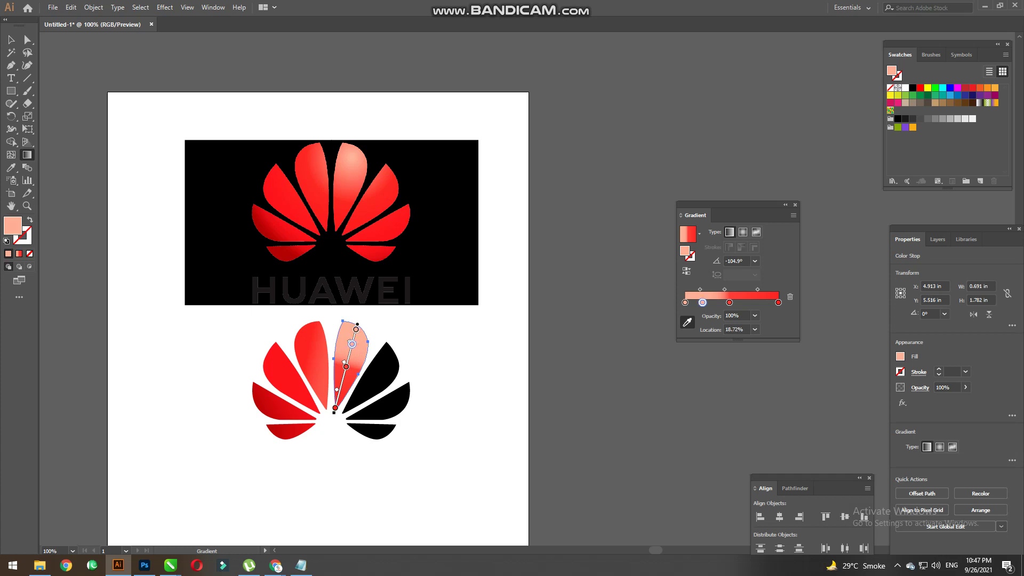
pyautogui.click(684, 303)
pyautogui.click(687, 322)
pyautogui.click(346, 182)
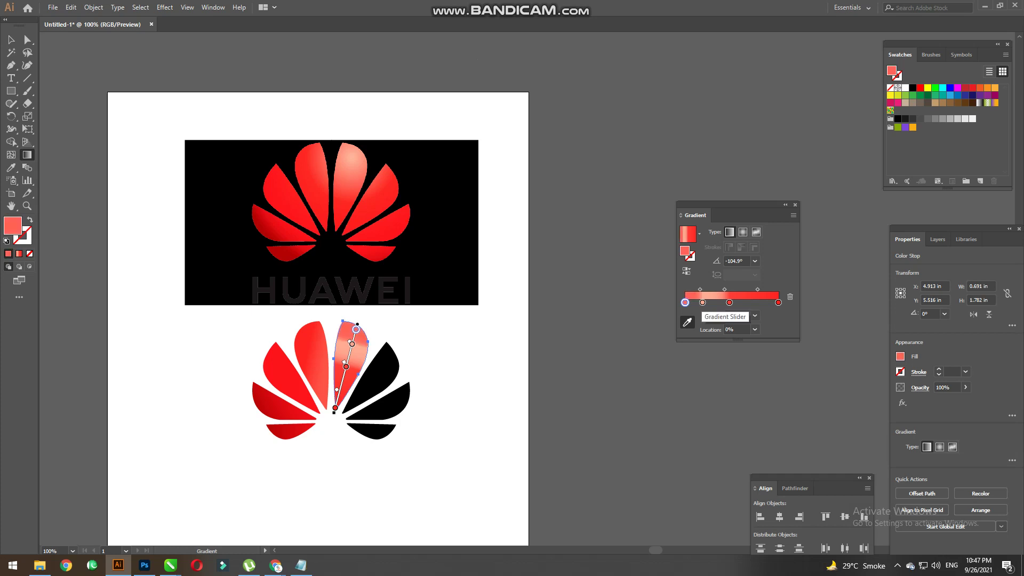
# Switch back to Radial from the petal top, moving the red stop near the start and midpoint to about 41%.
pyautogui.click(743, 232)
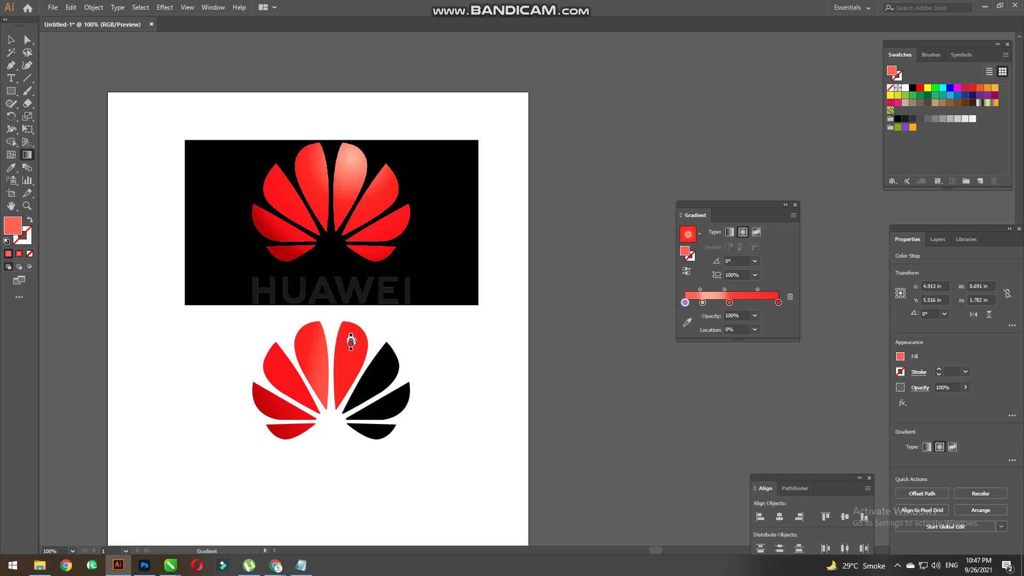
pyautogui.moveTo(351, 340); pyautogui.dragTo(351, 378)
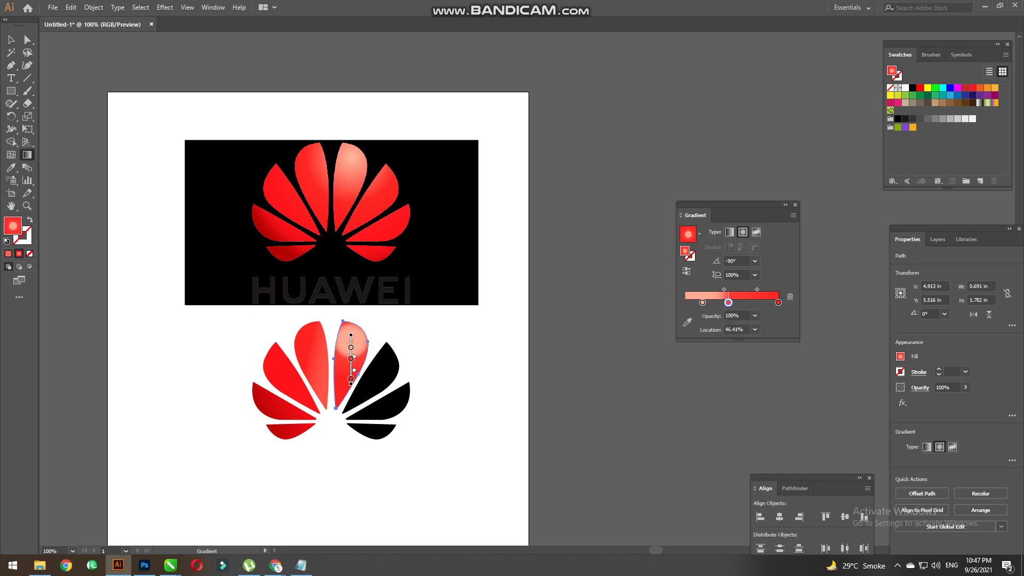
pyautogui.moveTo(729, 302)
pyautogui.mouseDown()
pyautogui.moveTo(685, 302)
pyautogui.moveTo(705, 302)
pyautogui.mouseUp()
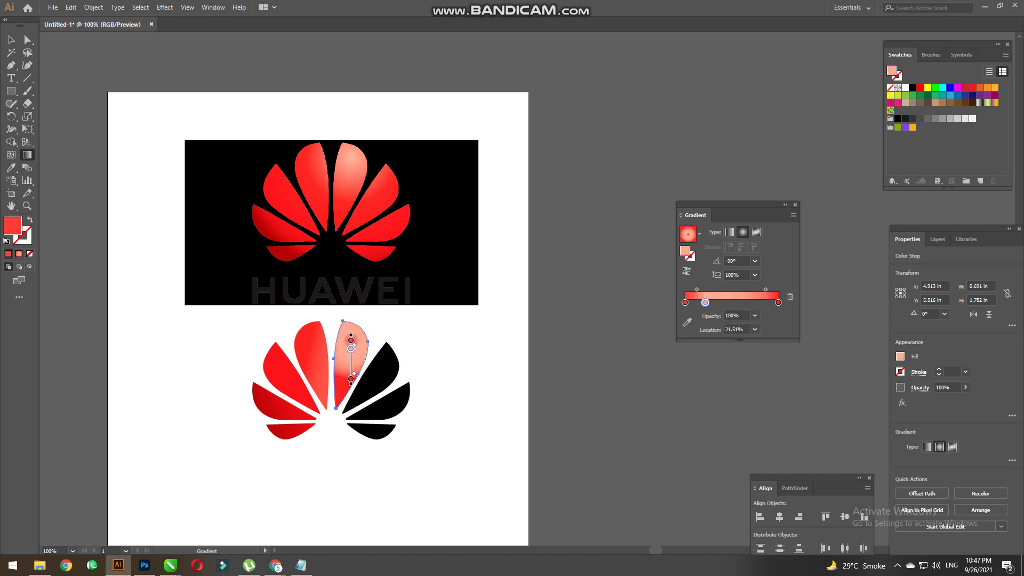
pyautogui.moveTo(766, 289); pyautogui.dragTo(715, 289)
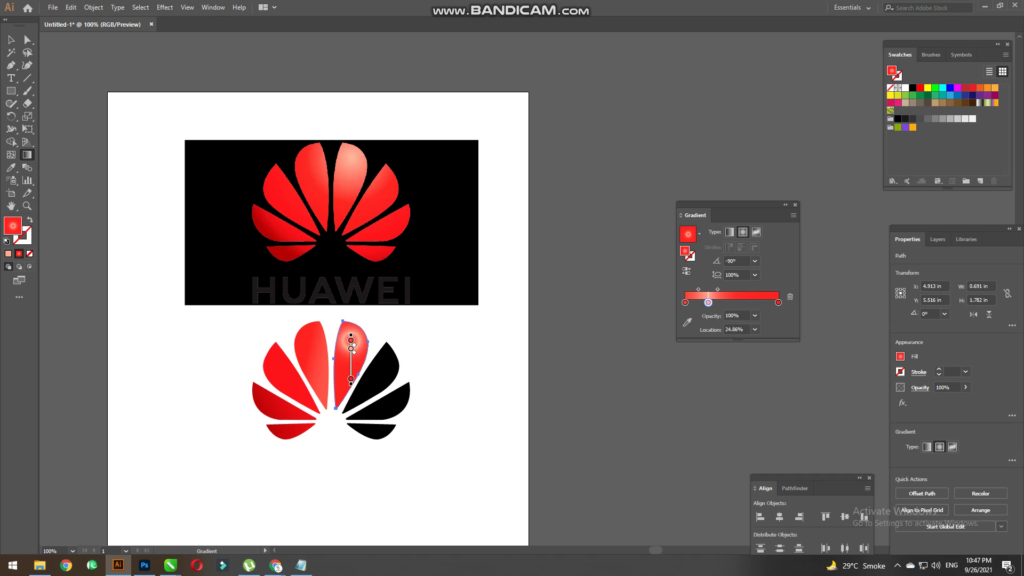
pyautogui.moveTo(351, 349)
pyautogui.mouseDown()
pyautogui.moveTo(351, 368)
pyautogui.moveTo(351, 351)
pyautogui.mouseUp()
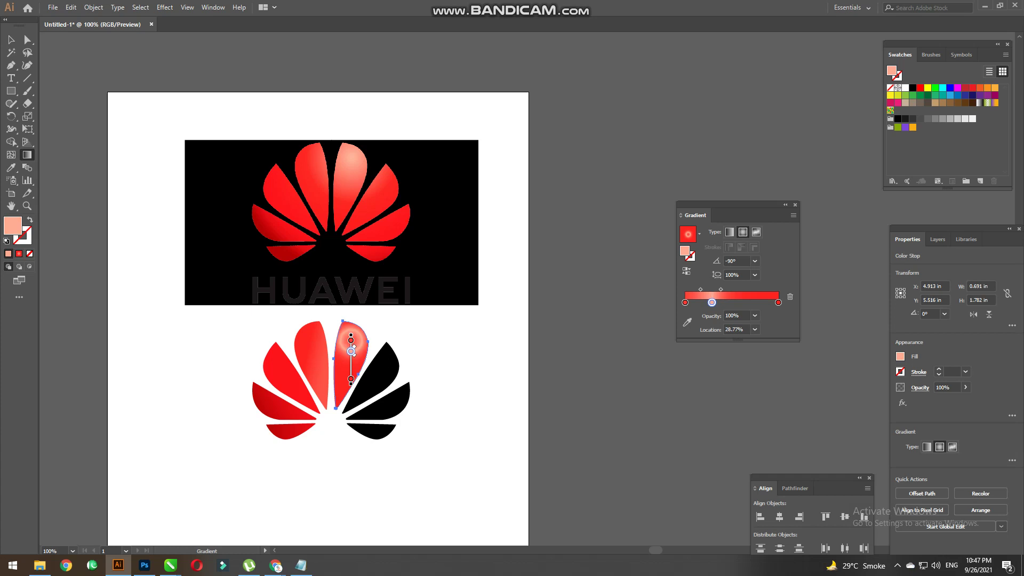
pyautogui.moveTo(351, 345)
pyautogui.moveTo(350, 351)
pyautogui.mouseDown()
pyautogui.moveTo(351, 378)
pyautogui.moveTo(351, 350)
pyautogui.mouseUp()
pyautogui.moveTo(353, 352)
pyautogui.mouseDown()
pyautogui.moveTo(354, 364)
pyautogui.moveTo(354, 341)
pyautogui.mouseUp()
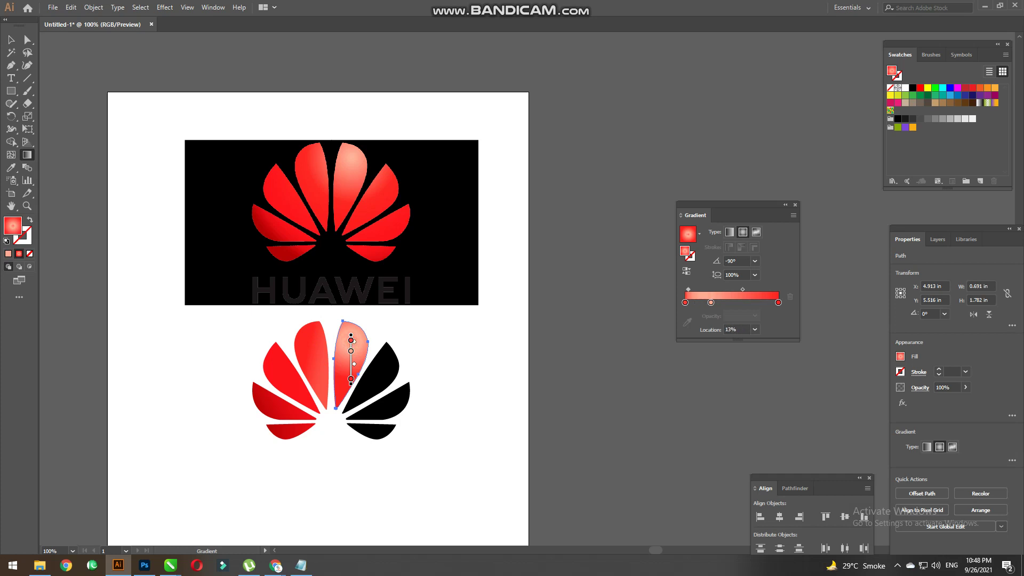
pyautogui.moveTo(355, 341); pyautogui.dragTo(350, 345)
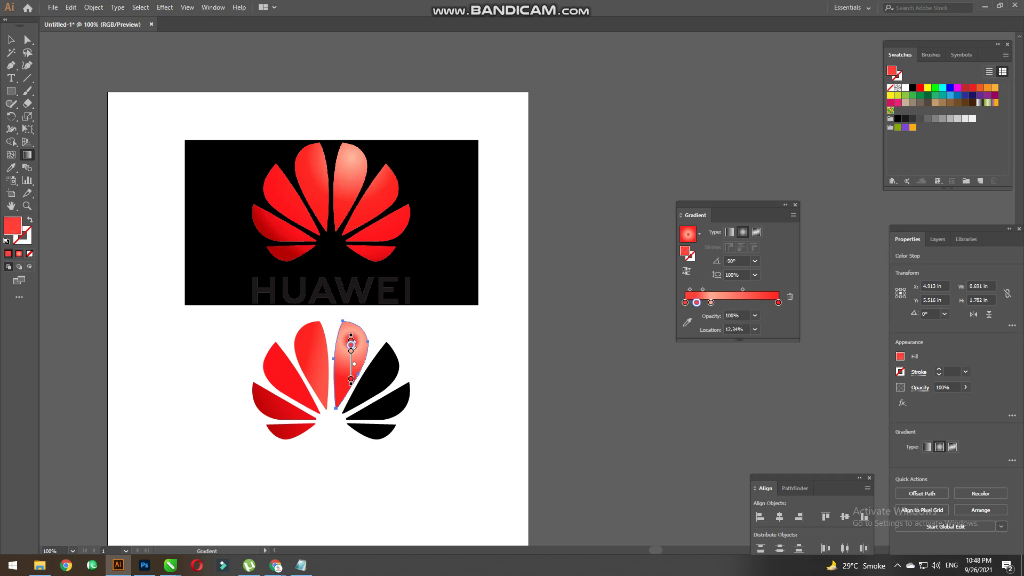
pyautogui.click(687, 322)
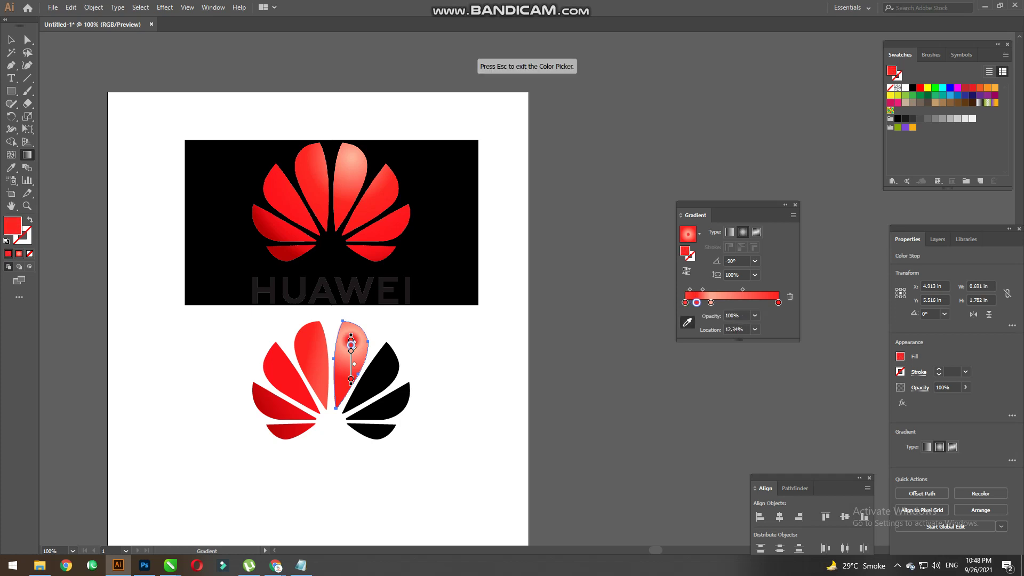
pyautogui.press('Escape')
# Rearrange the colour stops, trying a 10% opacity stop and then removing it.
pyautogui.press('v')
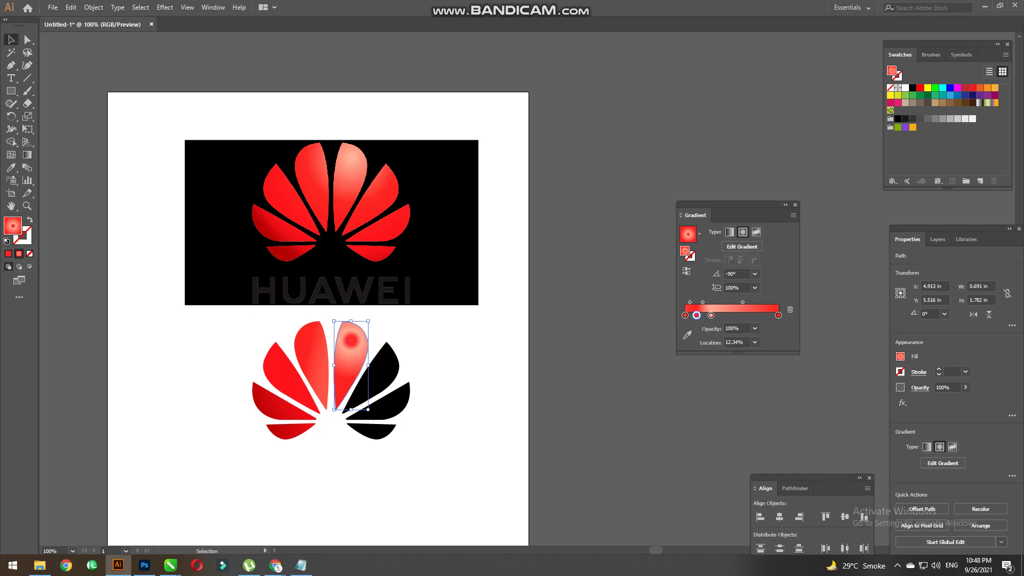
pyautogui.moveTo(711, 315)
pyautogui.mouseDown()
pyautogui.moveTo(720, 315)
pyautogui.moveTo(702, 315)
pyautogui.mouseUp()
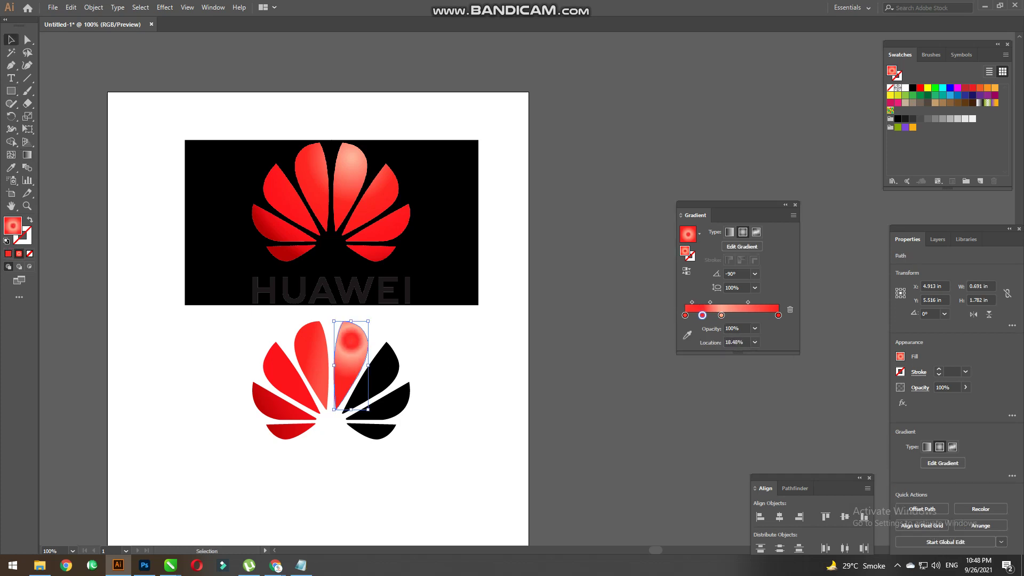
pyautogui.click(754, 328)
pyautogui.click(768, 351)
pyautogui.moveTo(703, 315)
pyautogui.mouseDown()
pyautogui.moveTo(702, 336)
pyautogui.moveTo(711, 315)
pyautogui.moveTo(687, 302)
pyautogui.moveTo(719, 302)
pyautogui.mouseUp()
pyautogui.click(710, 315)
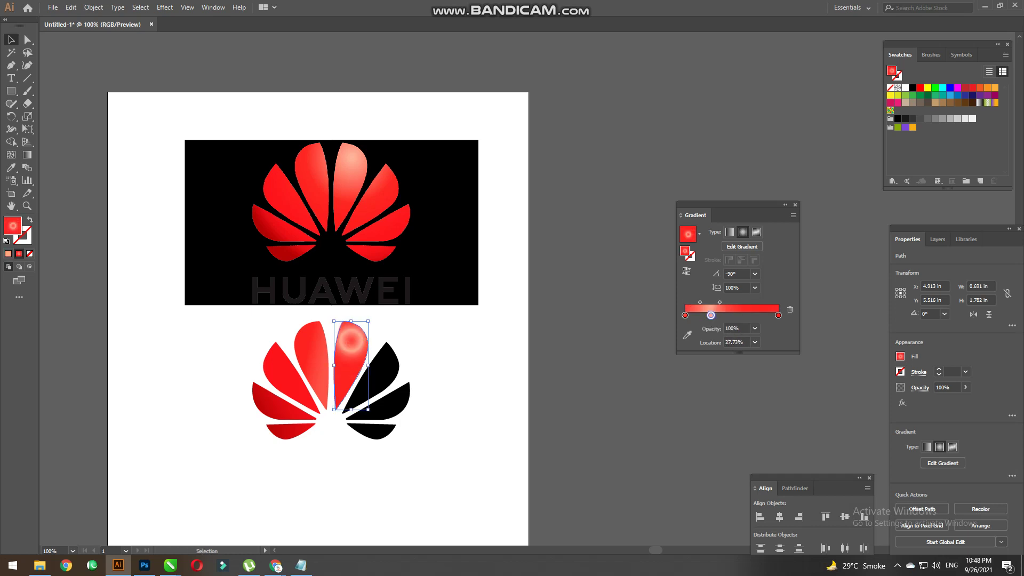
# Redraw the radial gradient from the petal tip down-left, add a red stop at 52.06%, and deselect.
pyautogui.press('g')
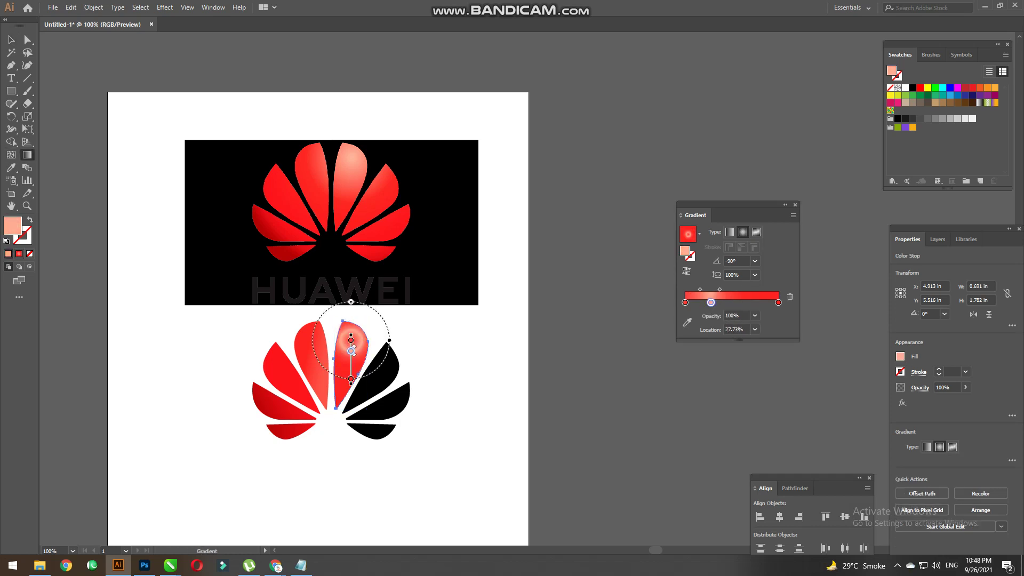
pyautogui.moveTo(359, 322); pyautogui.dragTo(279, 401)
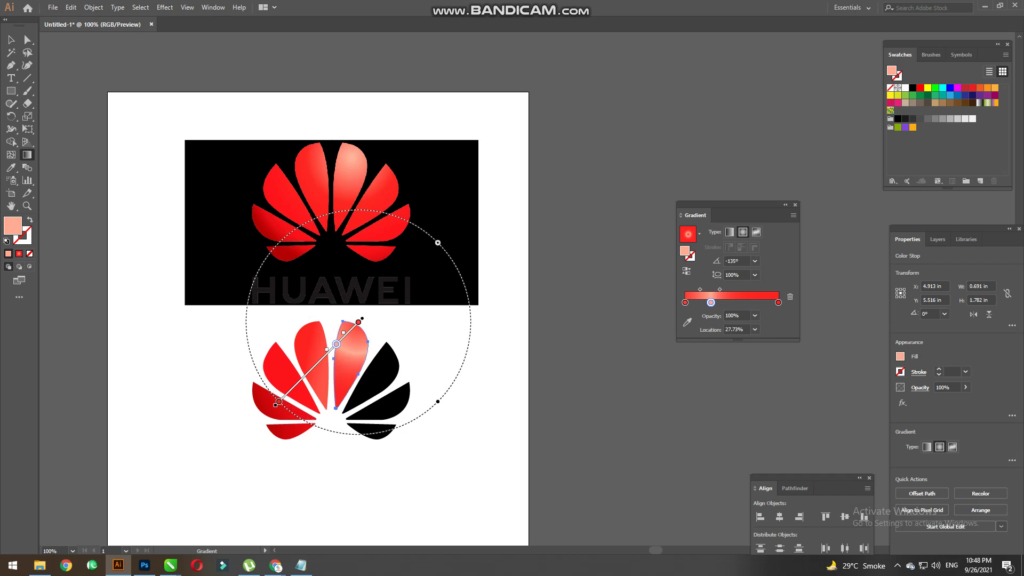
pyautogui.moveTo(420, 319); pyautogui.dragTo(245, 326)
pyautogui.moveTo(357, 331); pyautogui.dragTo(388, 362)
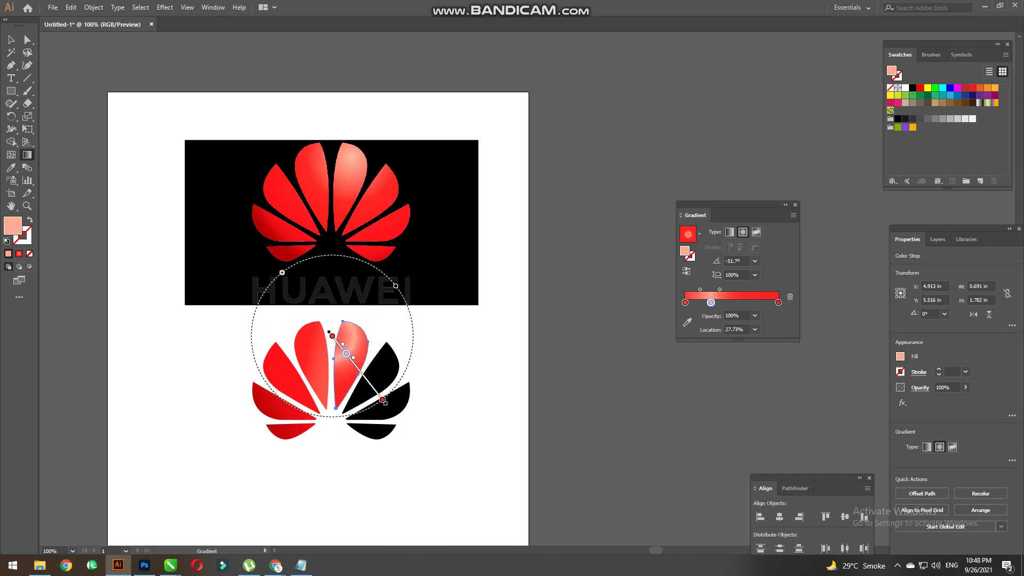
pyautogui.moveTo(365, 310); pyautogui.dragTo(342, 363)
pyautogui.click(353, 338)
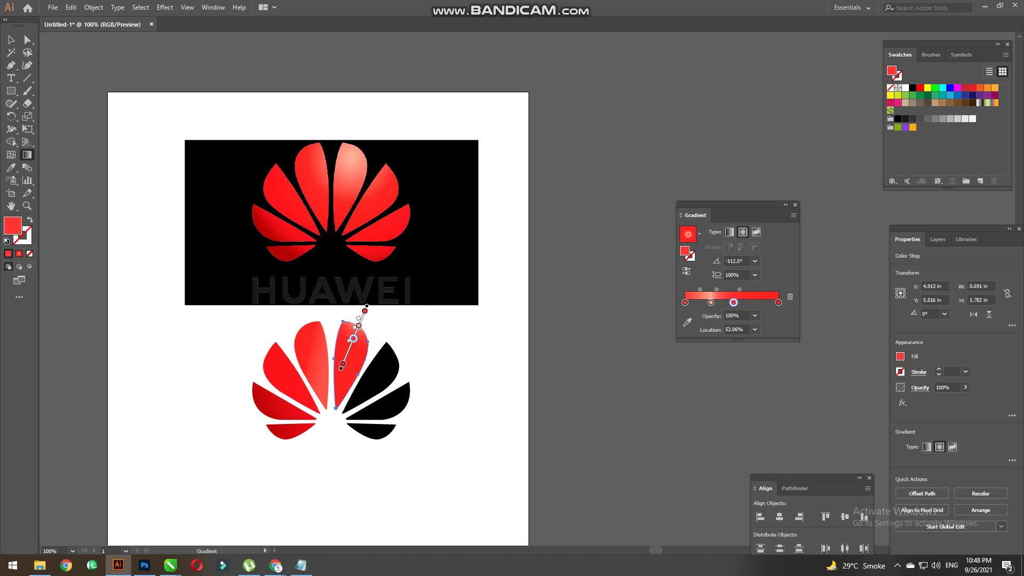
pyautogui.moveTo(373, 325)
pyautogui.mouseDown()
pyautogui.moveTo(297, 490)
pyautogui.moveTo(352, 363)
pyautogui.mouseUp()
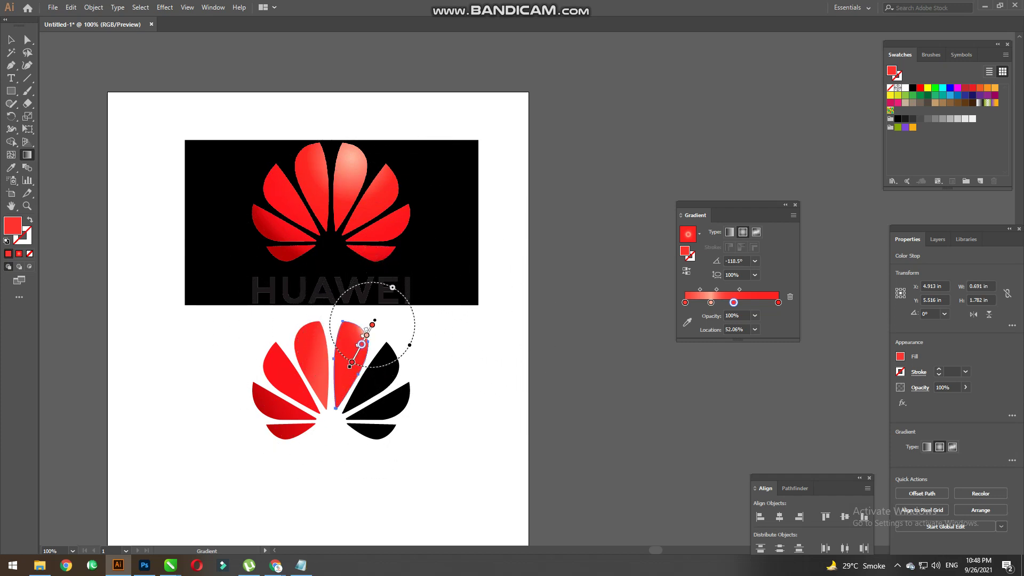
pyautogui.press('v')
pyautogui.hotkey('ctrl', 'shift', 'a')
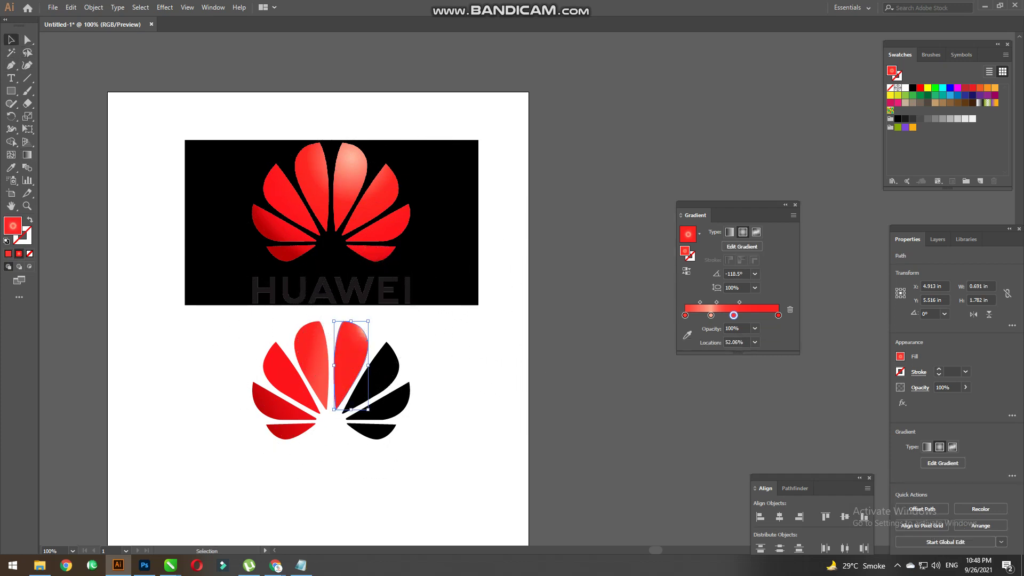
# Zoom to 200% on the right-of-centre petal, nudge it right, and replace its gradient with white fill.
pyautogui.click(348, 363)
pyautogui.hotkey('ctrl', '+')
pyautogui.hotkey('ctrl', '+')
pyautogui.click(11, 91)
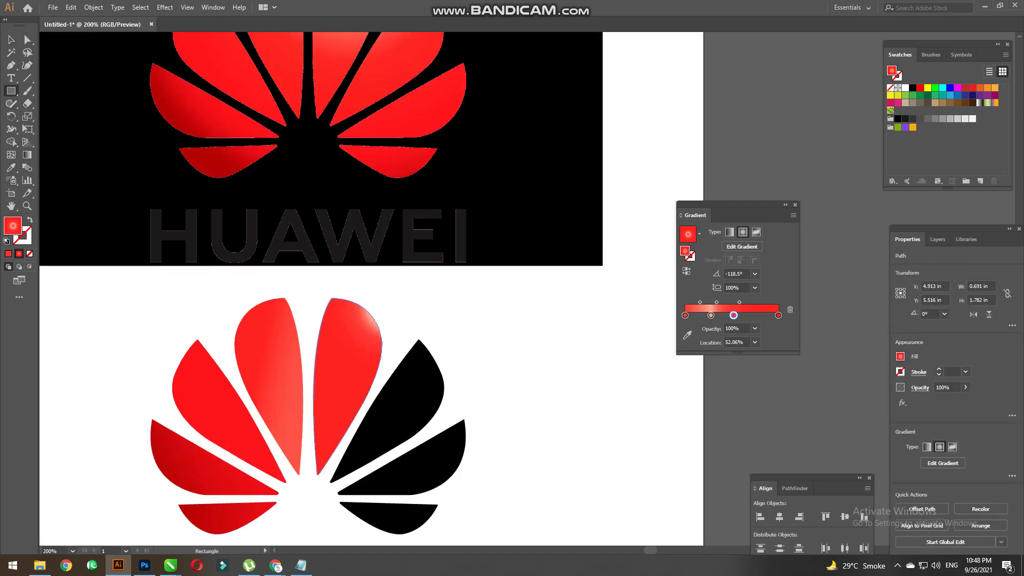
pyautogui.click(59, 116)
pyautogui.scroll(-1, 275, 295)
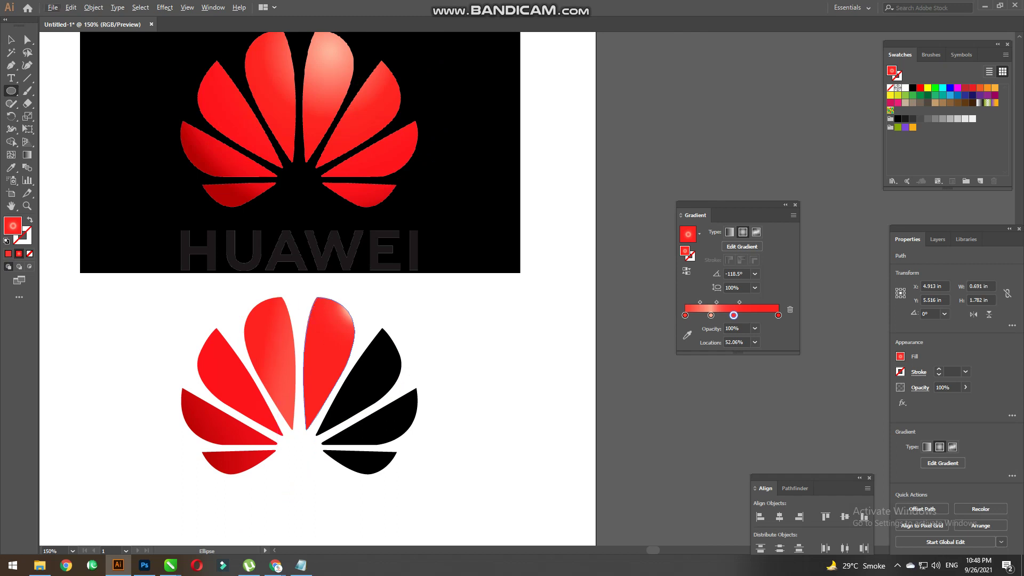
pyautogui.press('v')
pyautogui.press('a')
pyautogui.press('v')
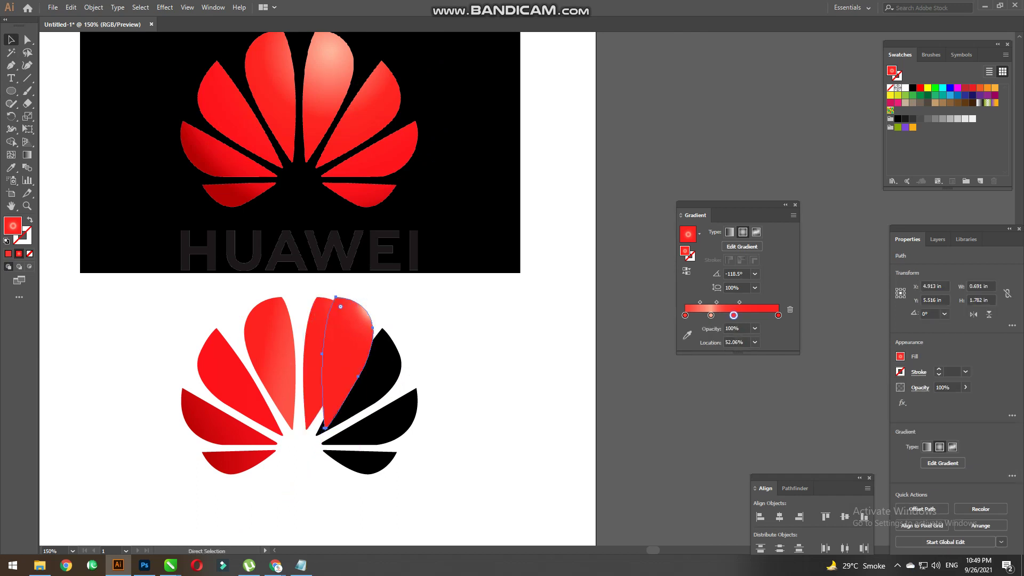
pyautogui.scroll(1, 326, 336)
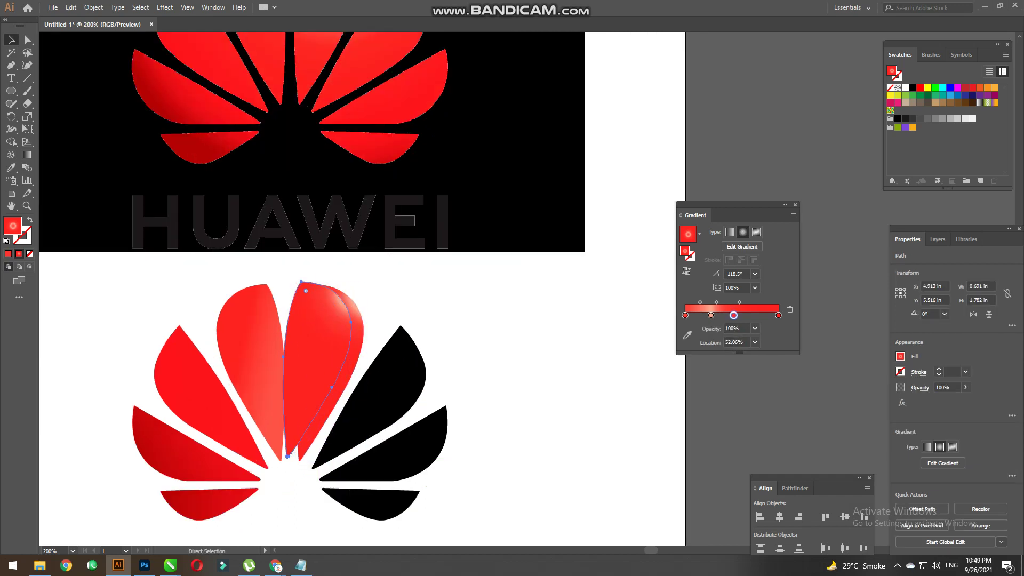
pyautogui.moveTo(319, 374)
pyautogui.mouseDown()
pyautogui.moveTo(377, 370)
pyautogui.moveTo(320, 374)
pyautogui.mouseUp()
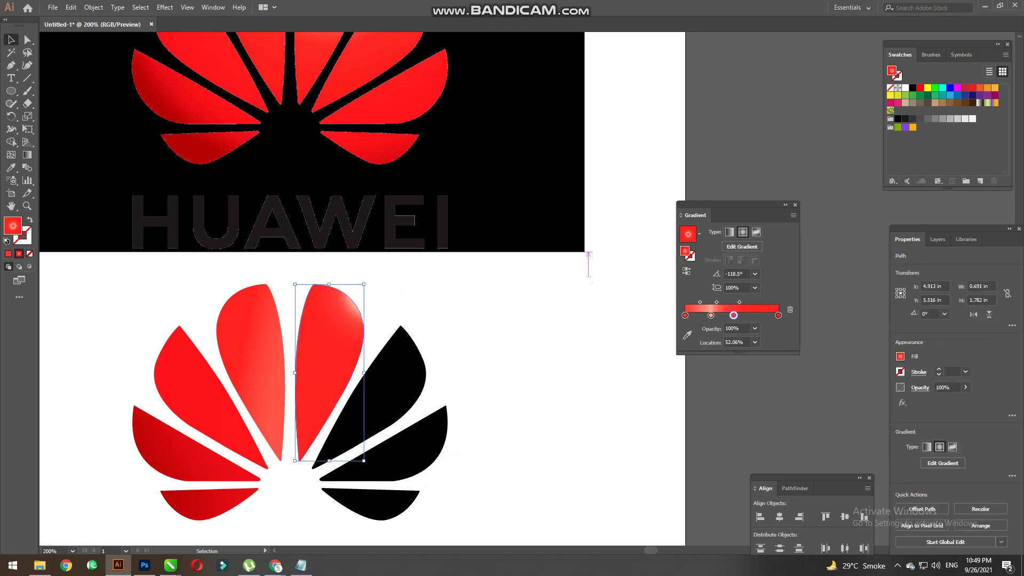
pyautogui.press(',')
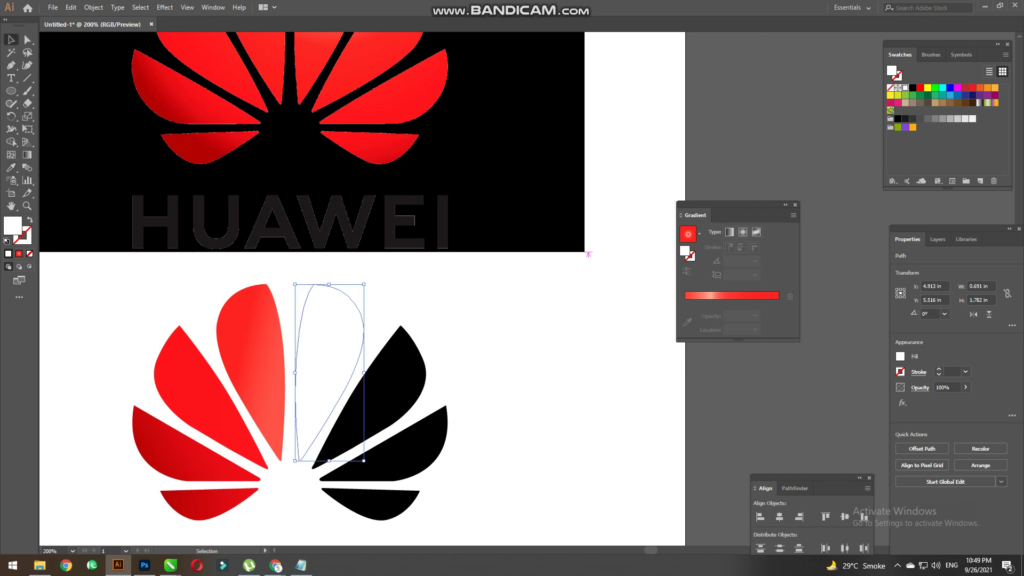
# Reapply the red gradient to the petal and drag one stop off the slider to delete it.
pyautogui.press('.')
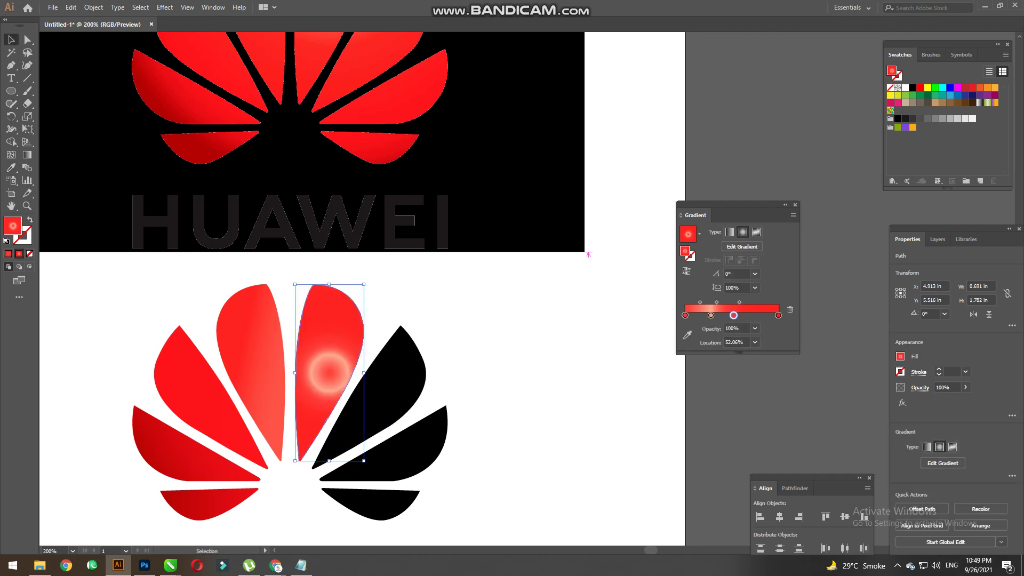
pyautogui.moveTo(710, 316); pyautogui.dragTo(712, 341)
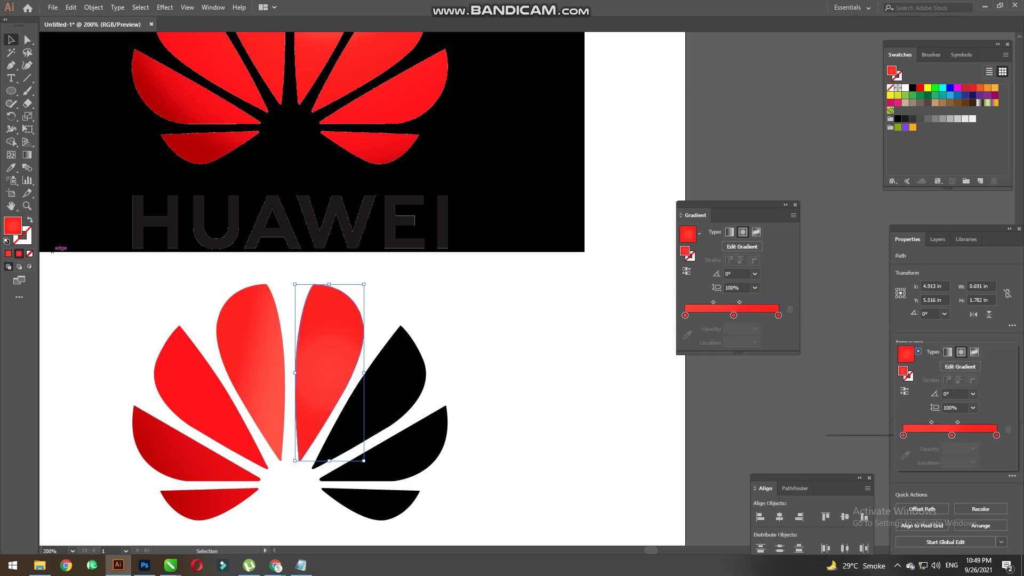
pyautogui.press('Escape')
pyautogui.press('Escape')
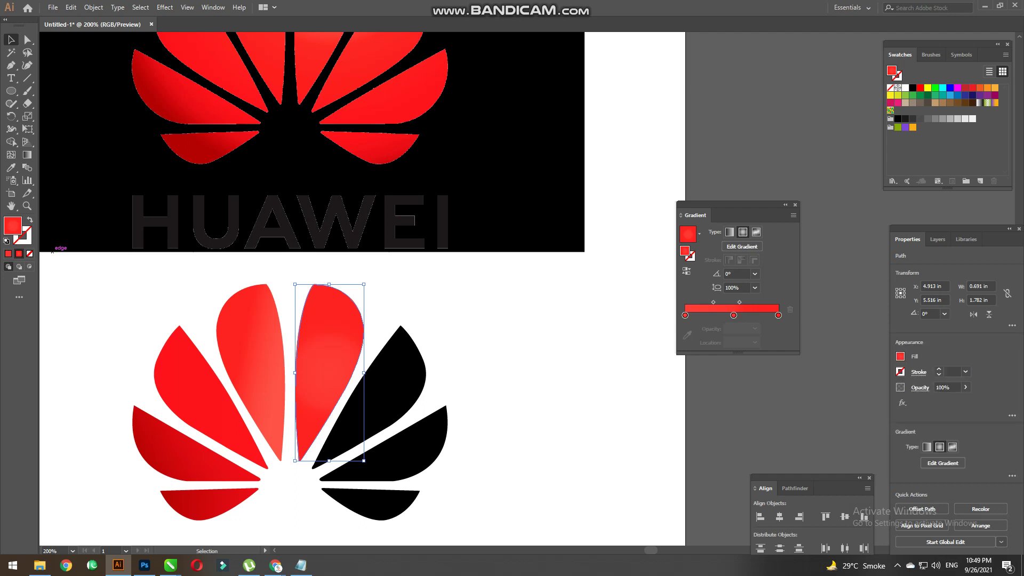
pyautogui.scroll(-1, 346, 384)
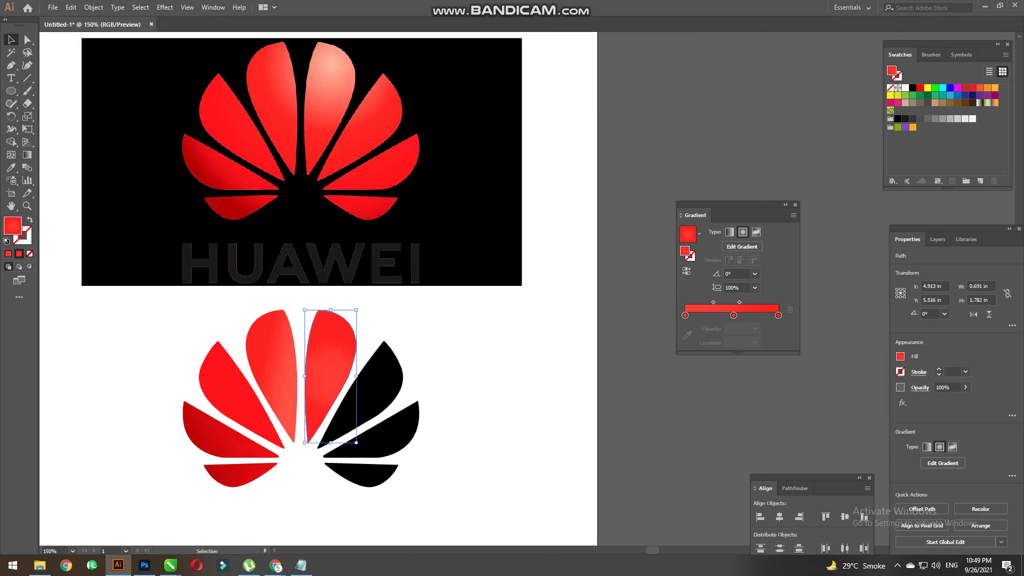
# Delete all the black petals on the logo's right side.
pyautogui.hotkey('ctrl', 'shift', 'a')
pyautogui.moveTo(443, 459); pyautogui.dragTo(323, 326)
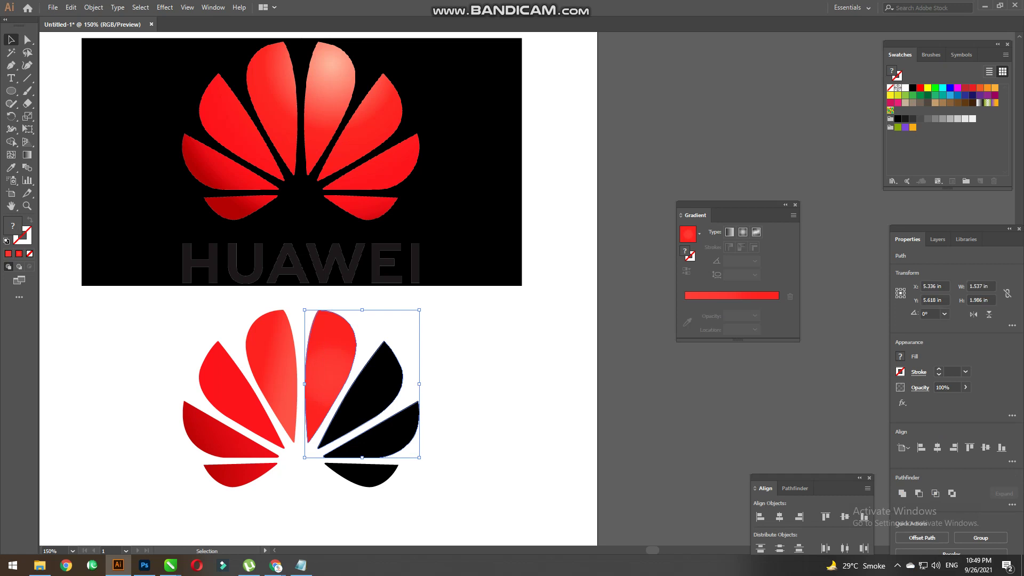
pyautogui.press('Delete')
pyautogui.moveTo(434, 486); pyautogui.dragTo(331, 446)
pyautogui.press('Delete')
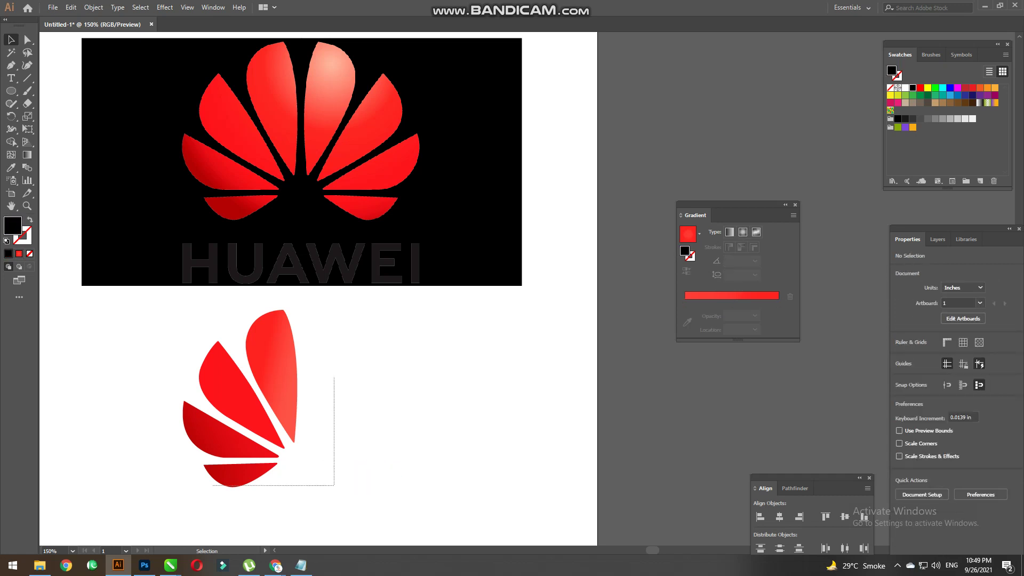
# Alt-drag a copy of the red left petals to the right and reflect it horizontally.
pyautogui.moveTo(335, 486); pyautogui.dragTo(179, 349)
pyautogui.moveTo(251, 394); pyautogui.dragTo(369, 395)
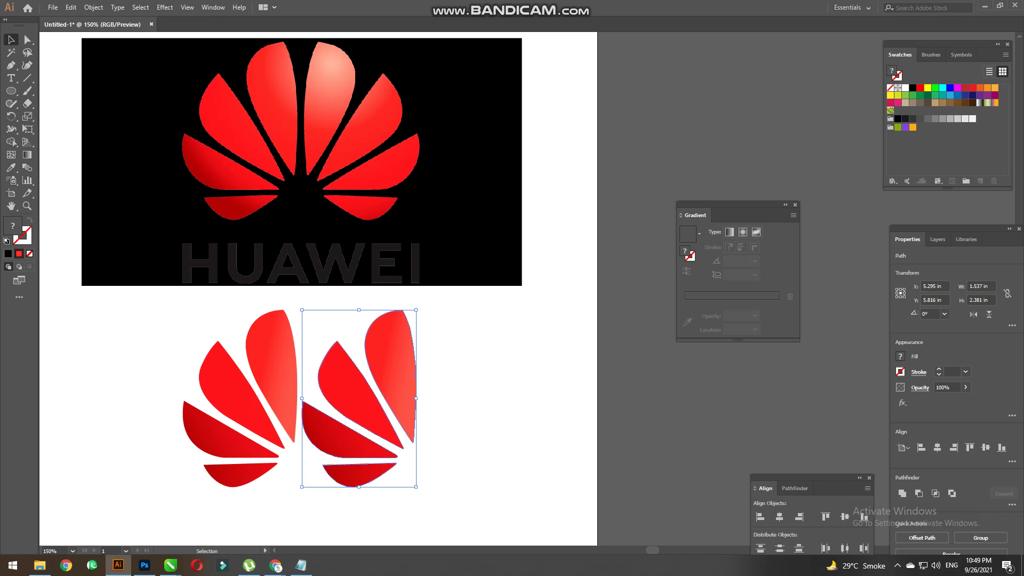
pyautogui.click(973, 314)
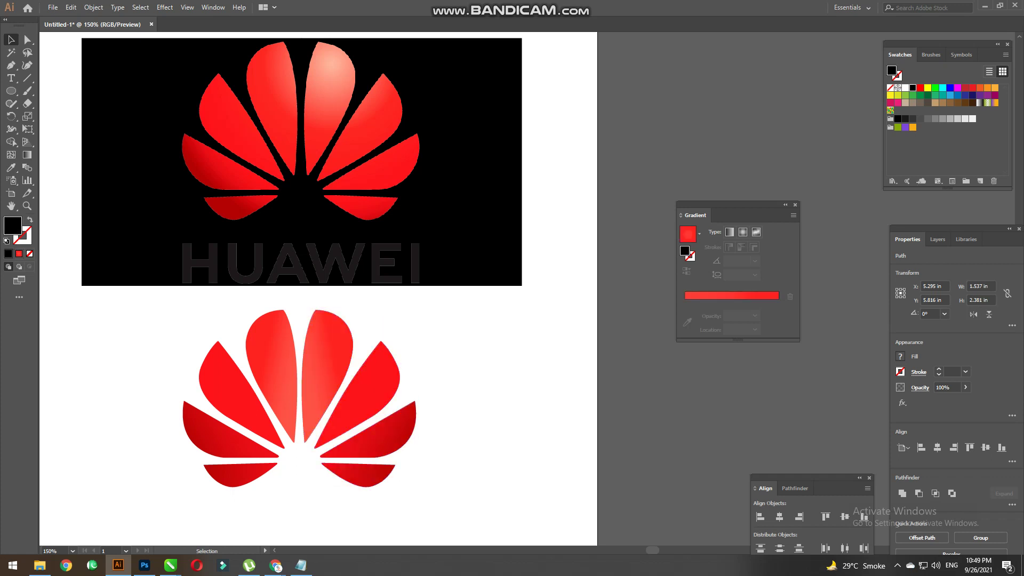
pyautogui.hotkey('ctrl', '0')
pyautogui.moveTo(228, 319); pyautogui.dragTo(427, 415)
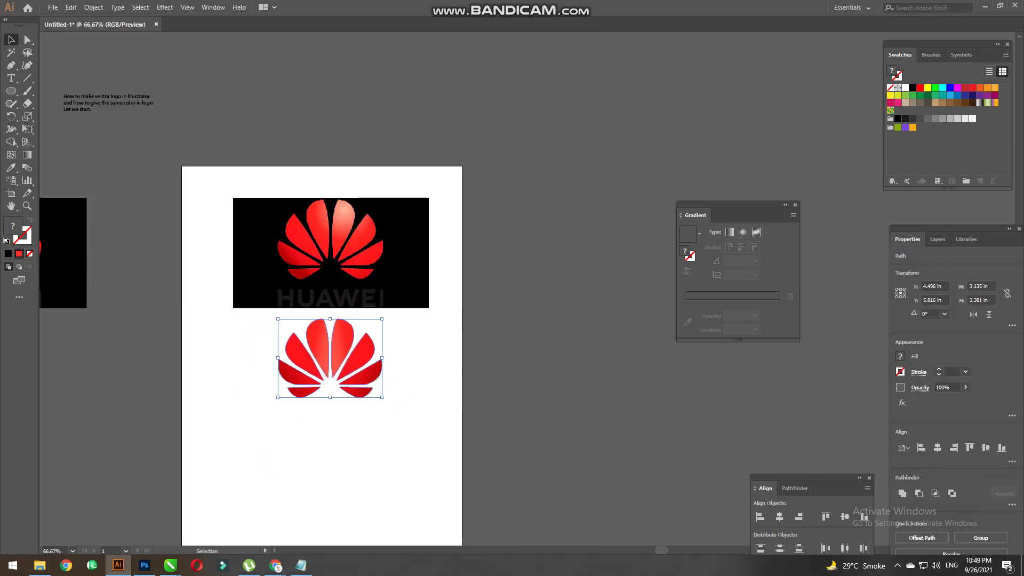
pyautogui.click(427, 416)
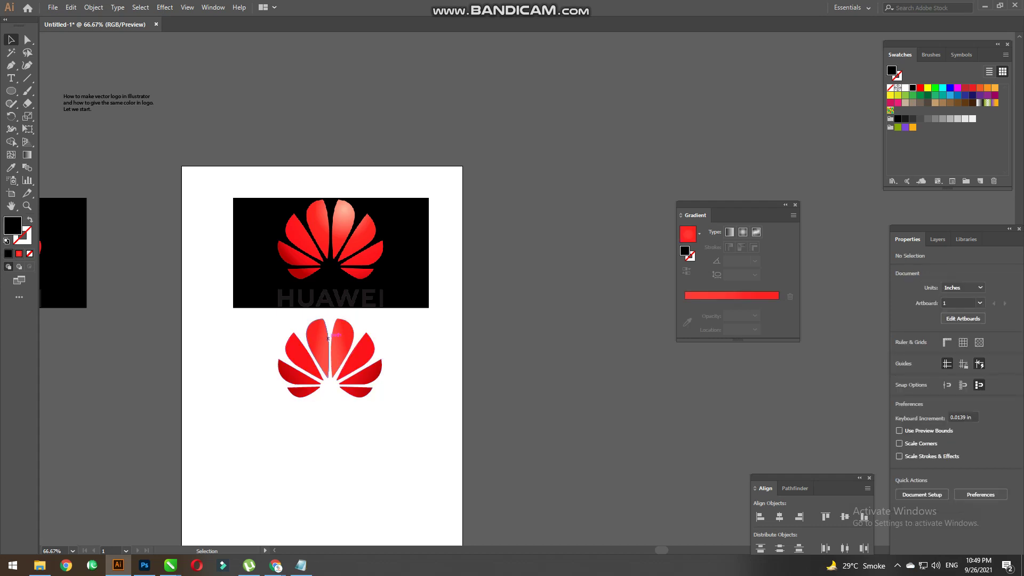
# Unlock all objects and delete the black HUAWEI reference image.
pyautogui.hotkey('ctrl', '1')
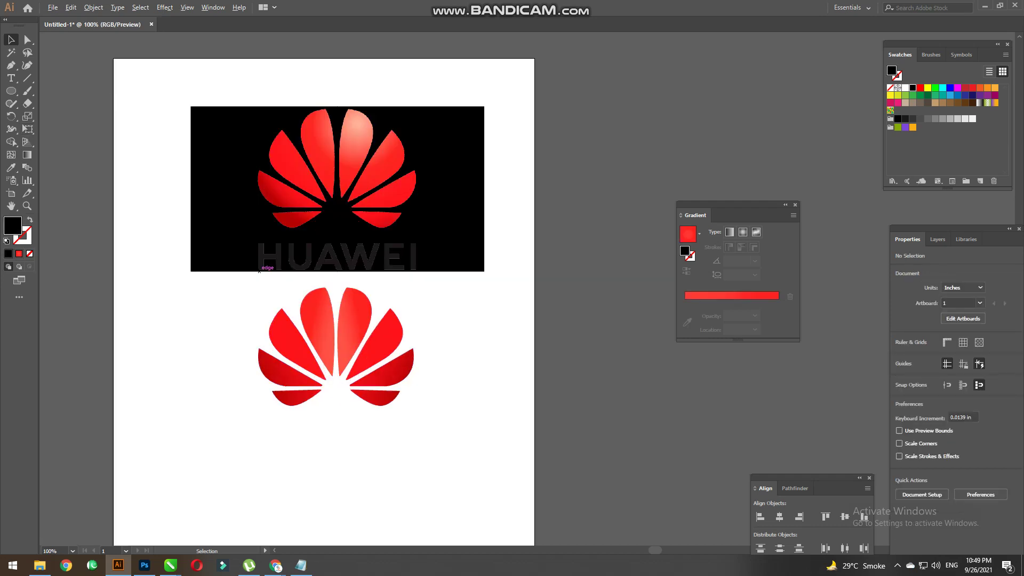
pyautogui.press('t')
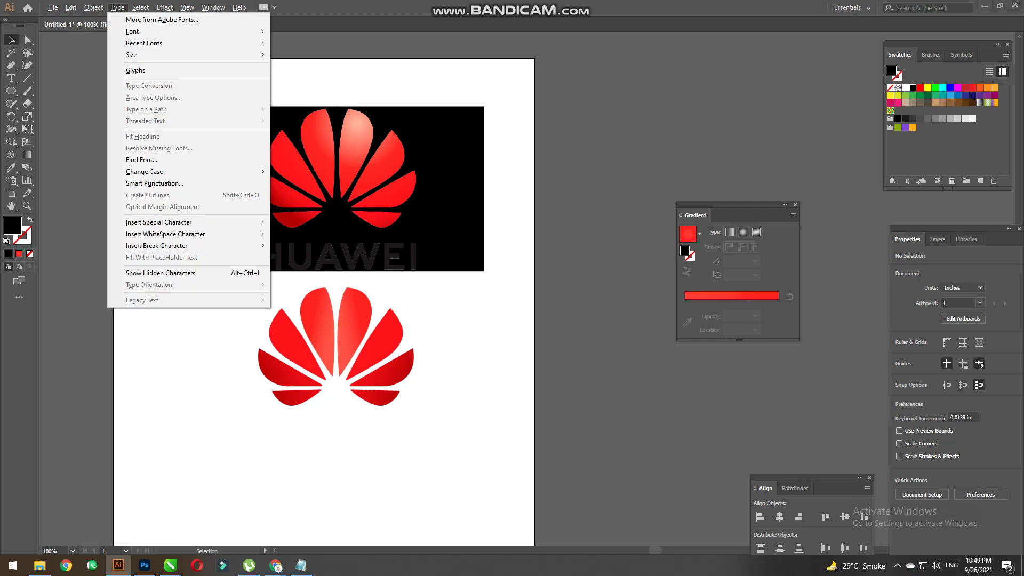
pyautogui.press('Escape')
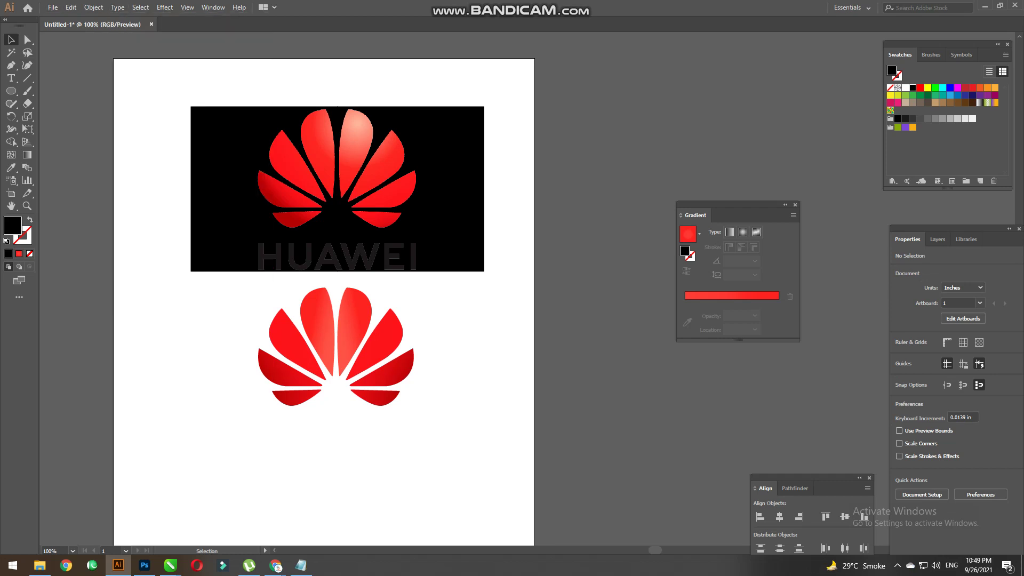
pyautogui.hotkey('alt', 'o')
pyautogui.press('Down')
pyautogui.press('Return')
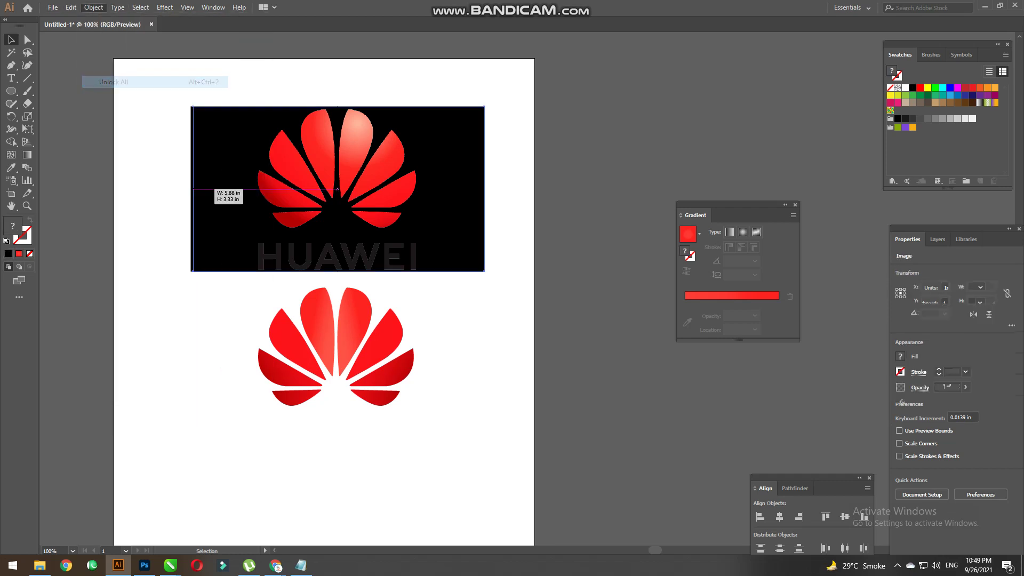
pyautogui.press('Delete')
# Move the red logo up the page and enlarge it proportionally.
pyautogui.click(342, 346)
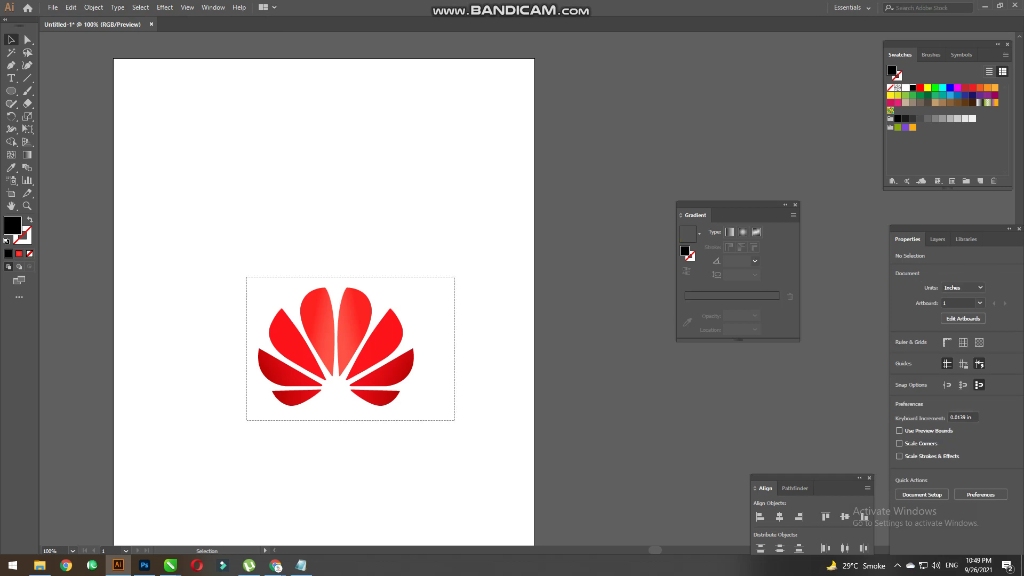
pyautogui.moveTo(355, 320); pyautogui.dragTo(355, 177)
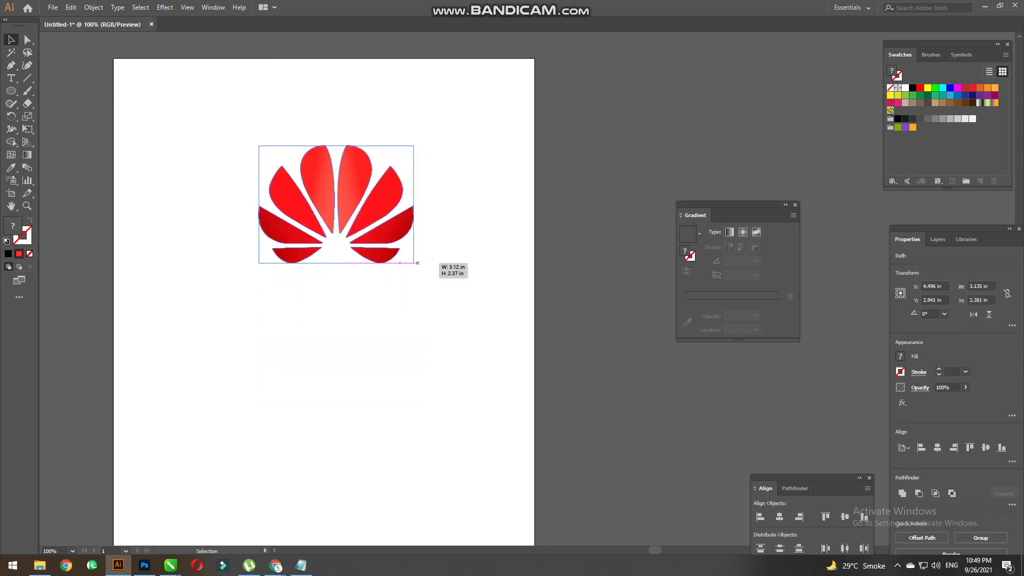
pyautogui.moveTo(413, 262); pyautogui.dragTo(429, 308)
pyautogui.moveTo(258, 145); pyautogui.dragTo(219, 107)
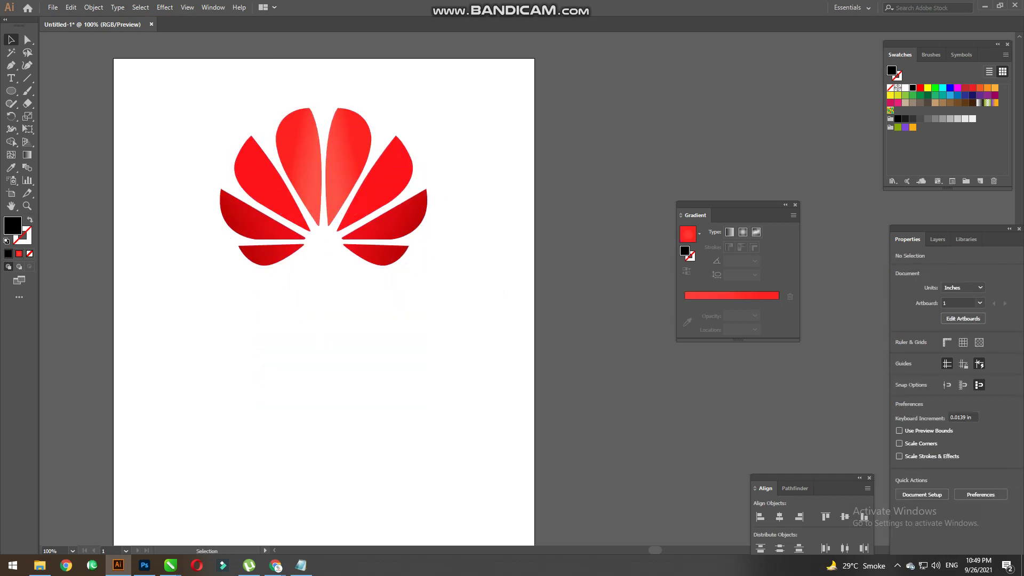
# Type 'HUWAI' below the logo, scale it into large black lettering, and centre it under the emblem.
pyautogui.press('t')
pyautogui.click(261, 299)
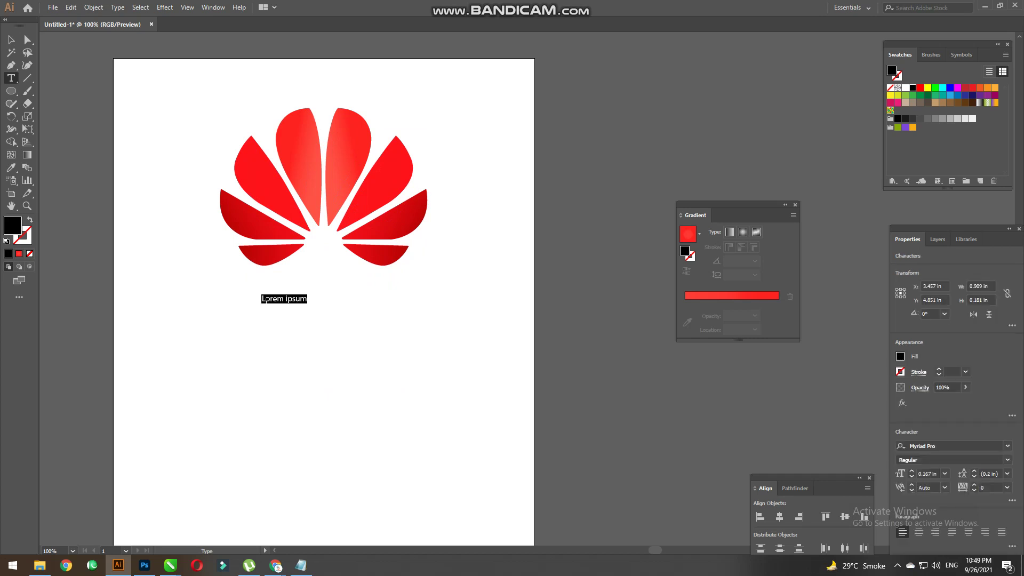
pyautogui.write('HUWAI')
pyautogui.press('Escape')
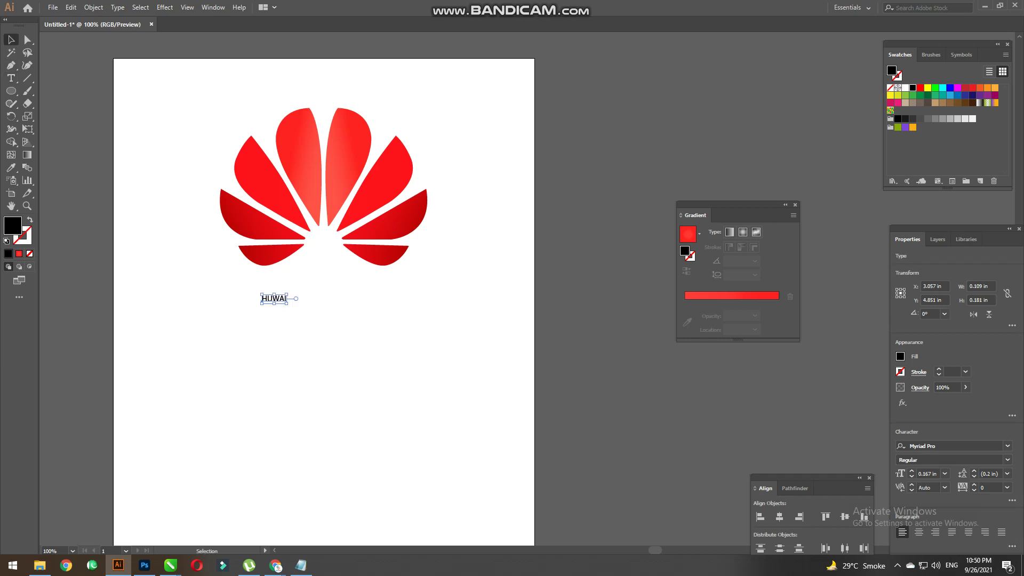
pyautogui.moveTo(273, 298)
pyautogui.mouseDown()
pyautogui.moveTo(261, 281)
pyautogui.moveTo(403, 333)
pyautogui.mouseUp()
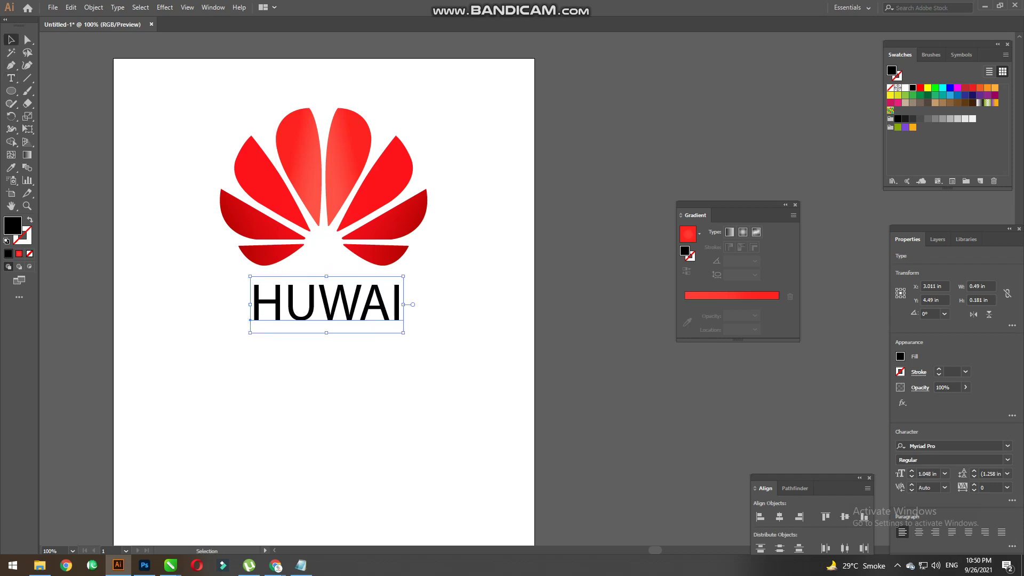
pyautogui.moveTo(326, 301); pyautogui.dragTo(322, 301)
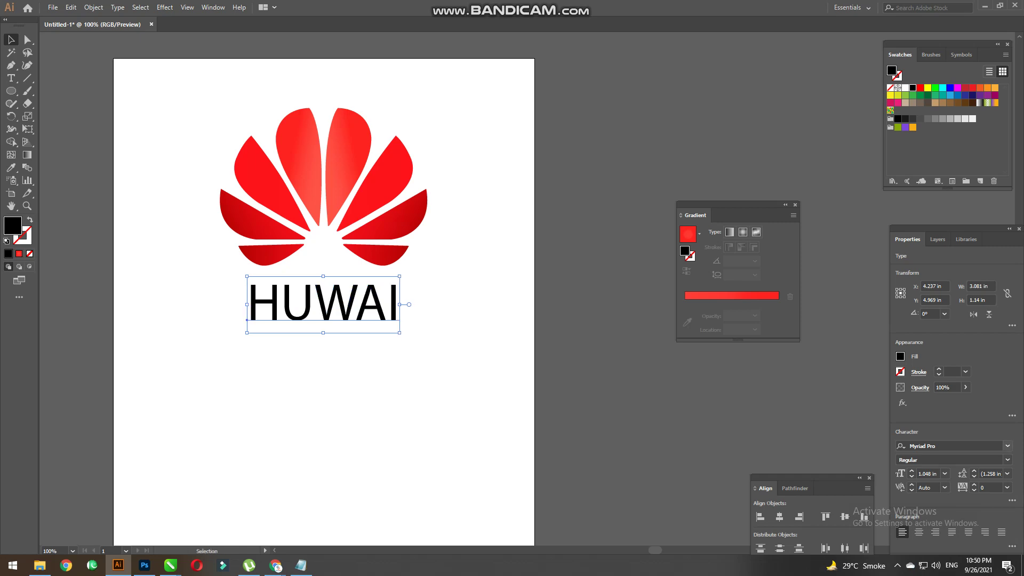